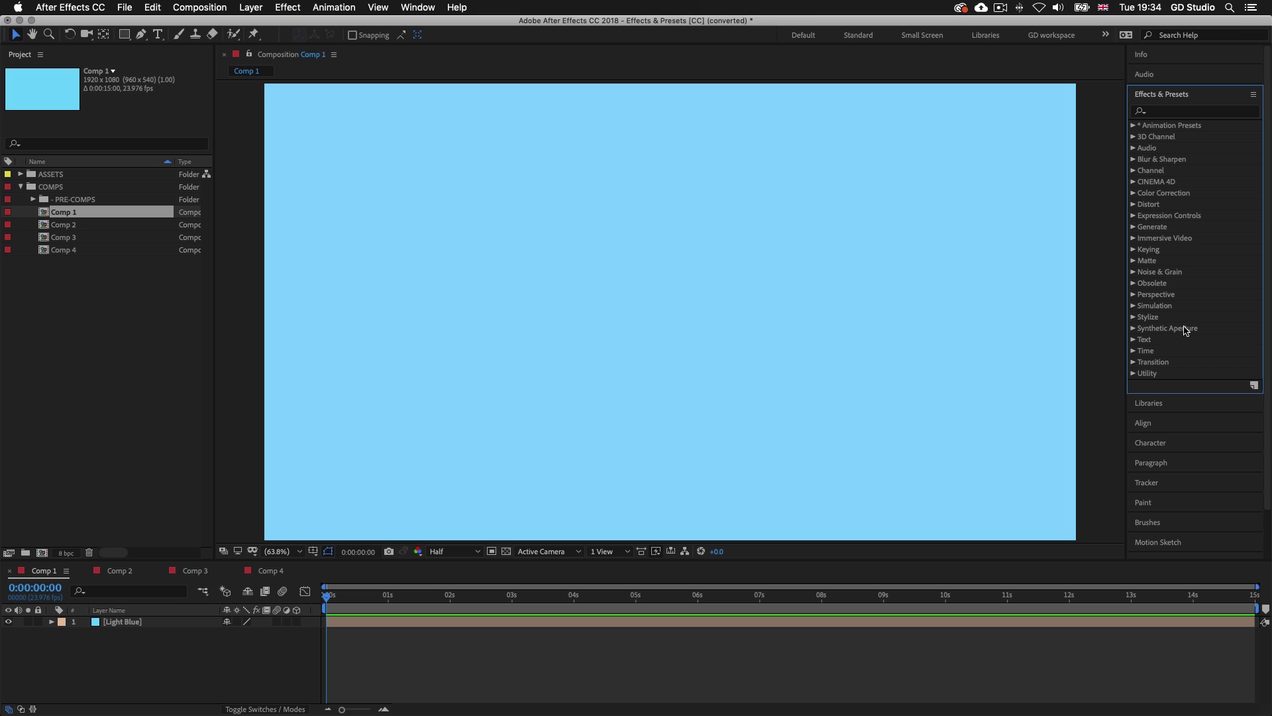
Maximize the Effects & Presets panel to fill the workspace and restore it to its original size
{"action": "double_click", "coordinate": [1161, 96]}
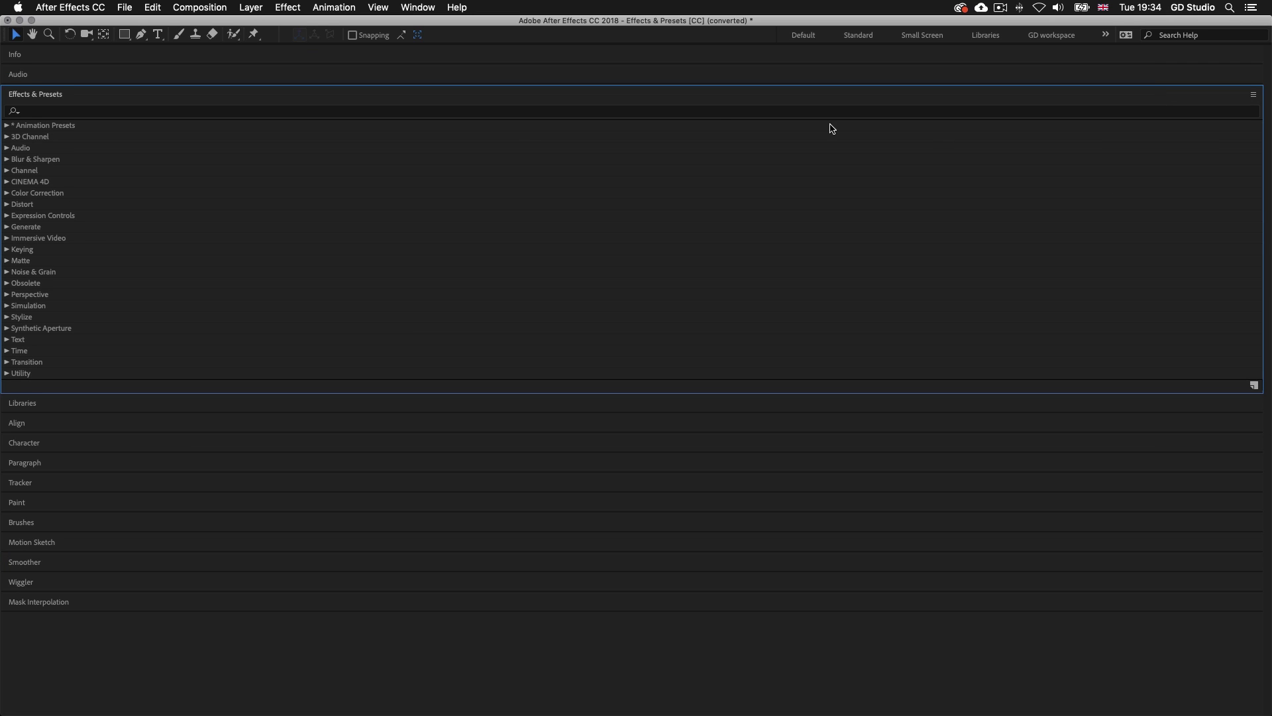
{"action": "left_click", "coordinate": [37, 97]}
{"action": "left_click", "coordinate": [36, 97]}
{"action": "double_click", "coordinate": [40, 100]}
{"action": "double_click", "coordinate": [45, 92]}
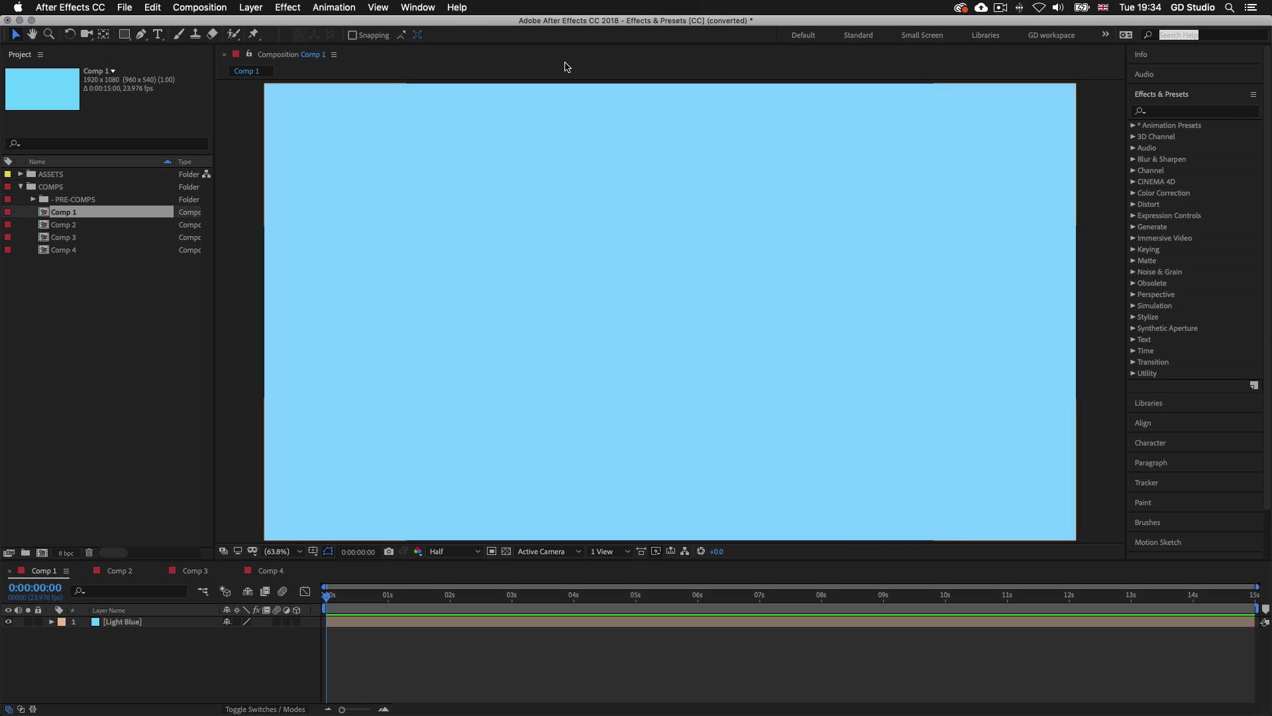
Check the list of available panels and examine the contents of the Animation Presets, 3D Channel, Audio and Blur & Sharpen categories
{"action": "left_click", "coordinate": [426, 8]}
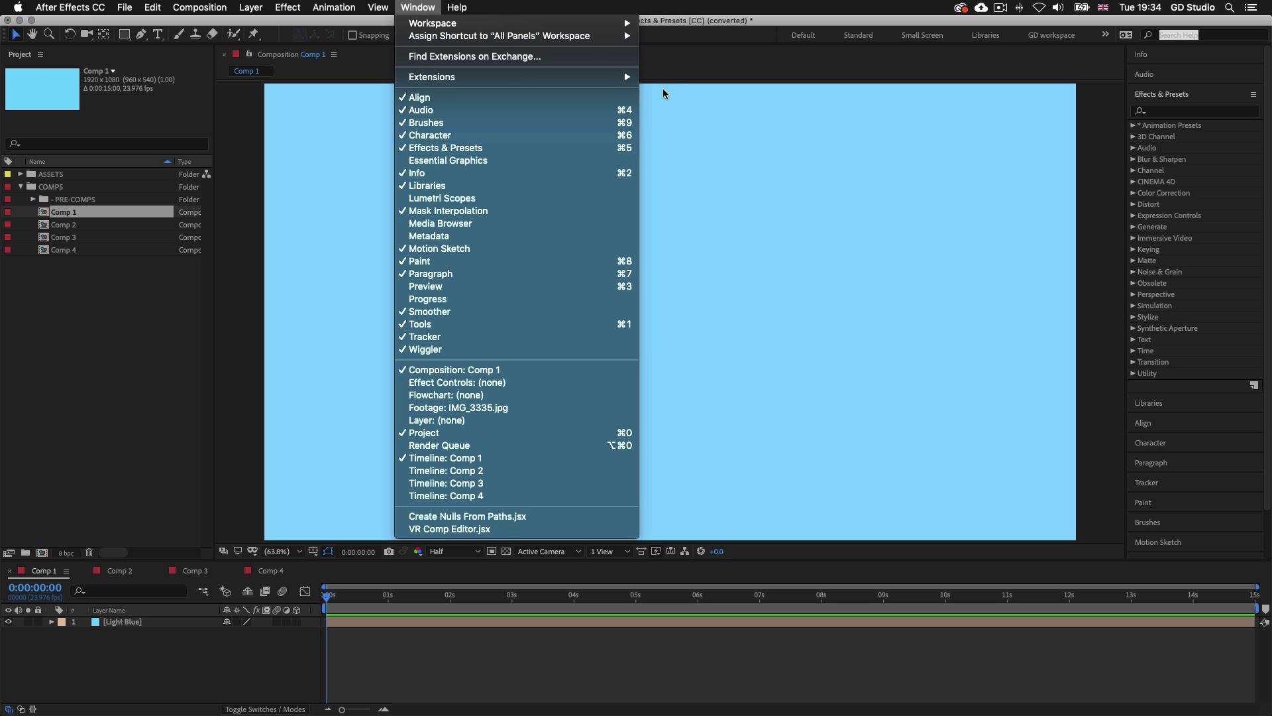
{"action": "left_click", "coordinate": [1066, 219]}
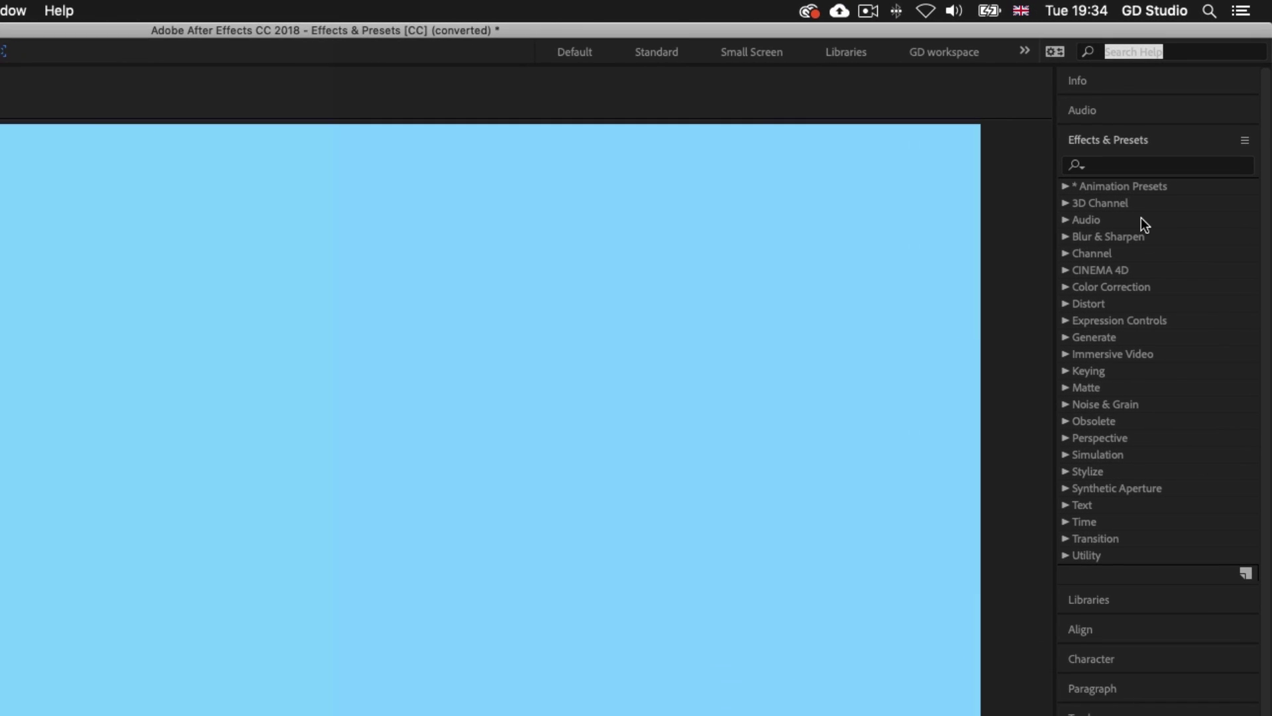
{"action": "scroll", "coordinate": [1141, 224], "scroll_direction": "down", "scroll_amount": 3}
{"action": "scroll", "coordinate": [1153, 231], "scroll_direction": "up", "scroll_amount": 3}
{"action": "left_click", "coordinate": [1064, 187]}
{"action": "left_click", "coordinate": [1063, 421]}
{"action": "scroll", "coordinate": [1086, 417], "scroll_direction": "down", "scroll_amount": 5}
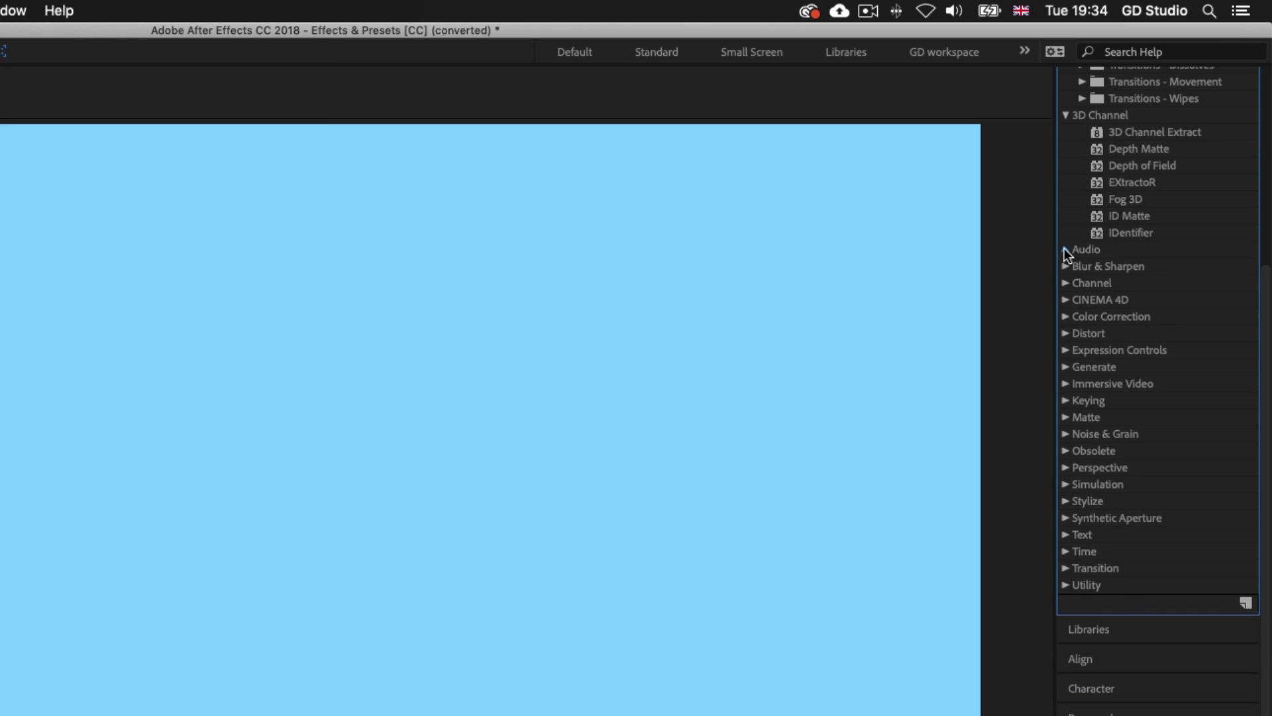
{"action": "left_click", "coordinate": [1064, 249]}
{"action": "left_click", "coordinate": [1064, 434]}
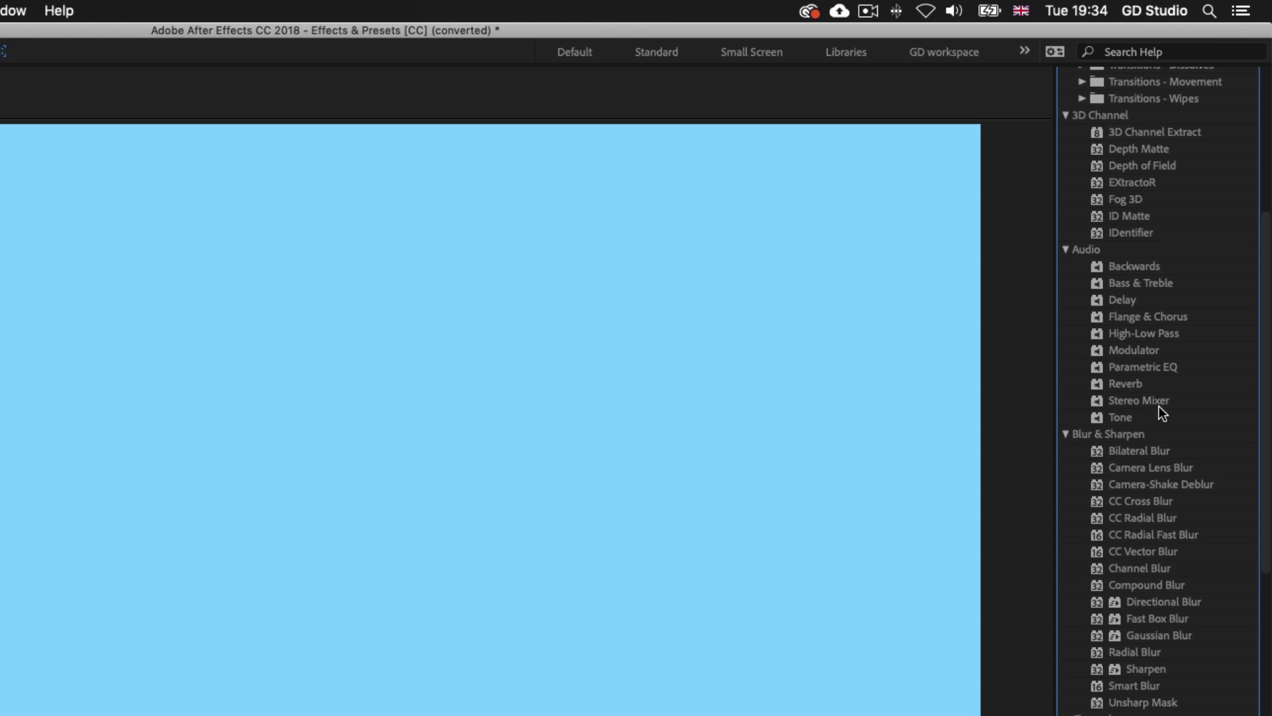
{"action": "scroll", "coordinate": [1158, 406], "scroll_direction": "up", "scroll_amount": 5}
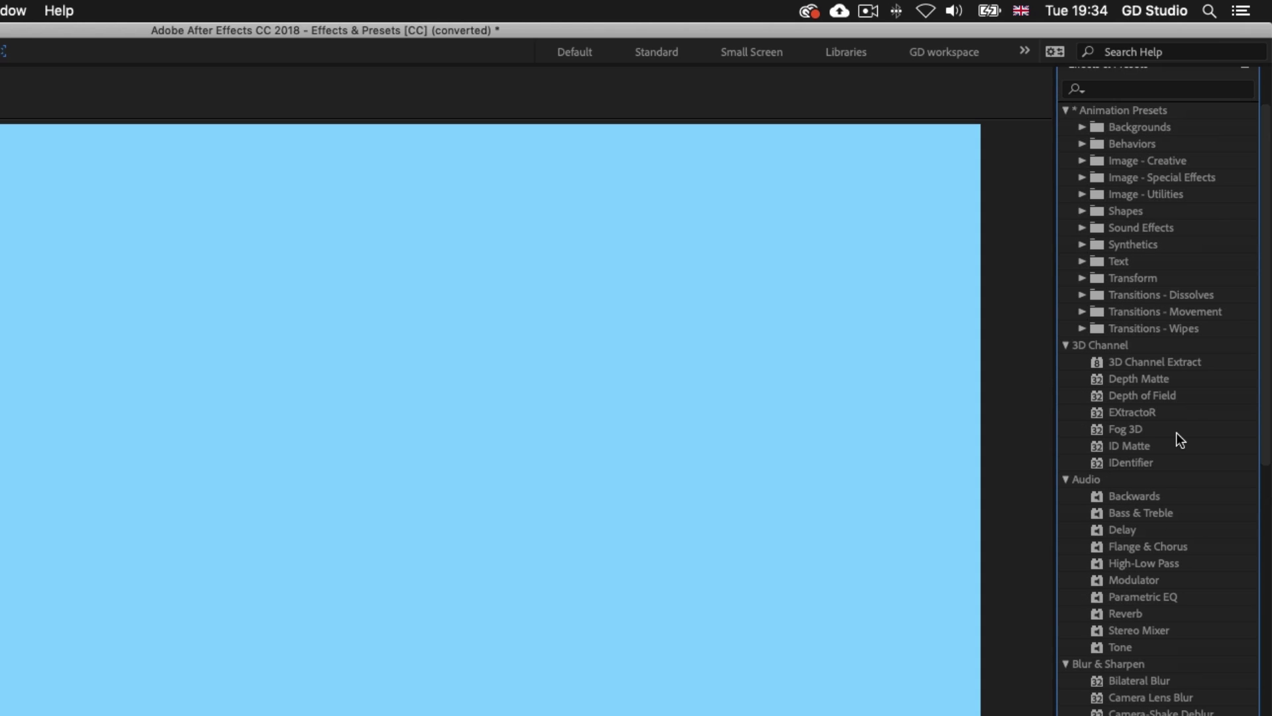
{"action": "scroll", "coordinate": [1177, 435], "scroll_direction": "up", "scroll_amount": 2}
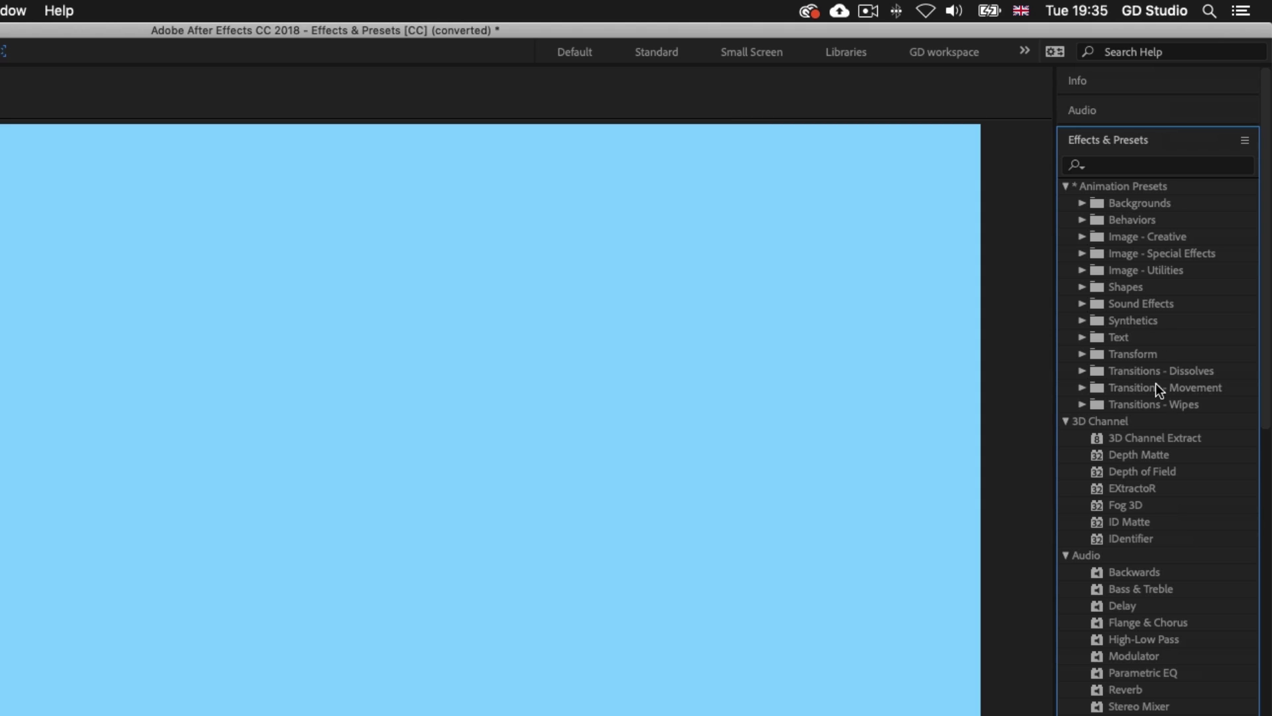
{"action": "scroll", "coordinate": [1141, 446], "scroll_direction": "down", "scroll_amount": 10}
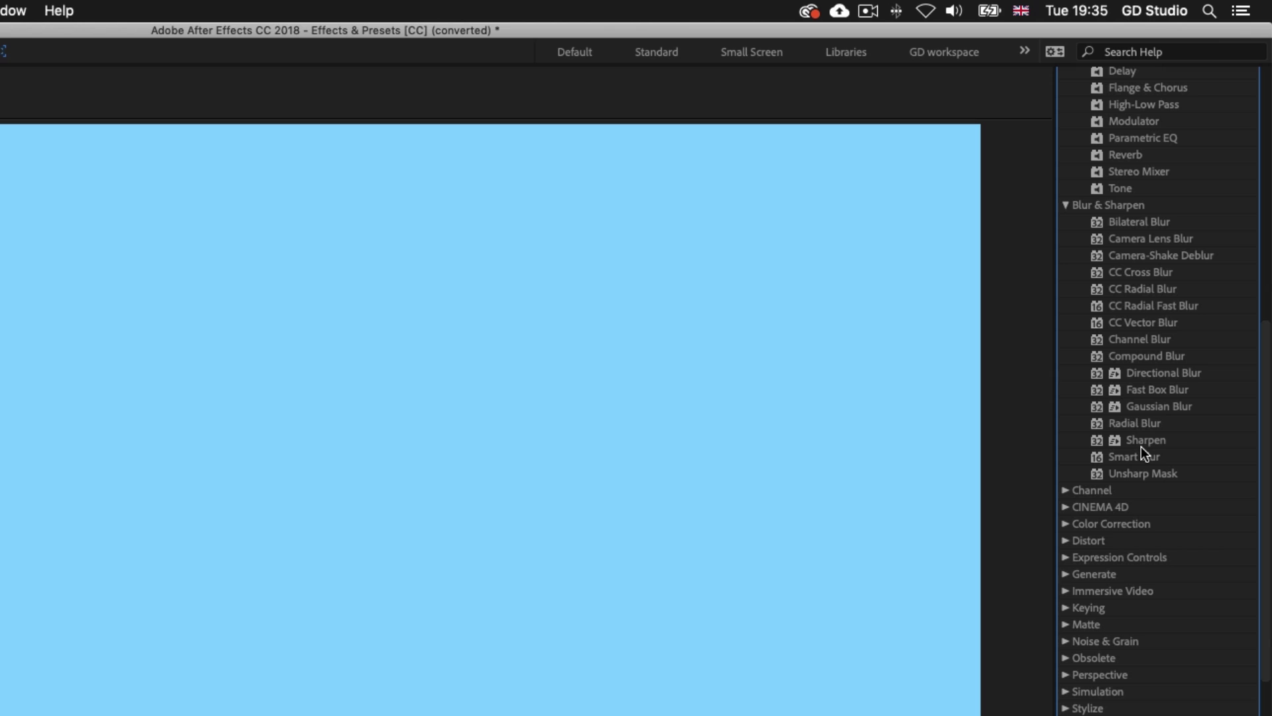
{"action": "scroll", "coordinate": [1140, 446], "scroll_direction": "up", "scroll_amount": 7}
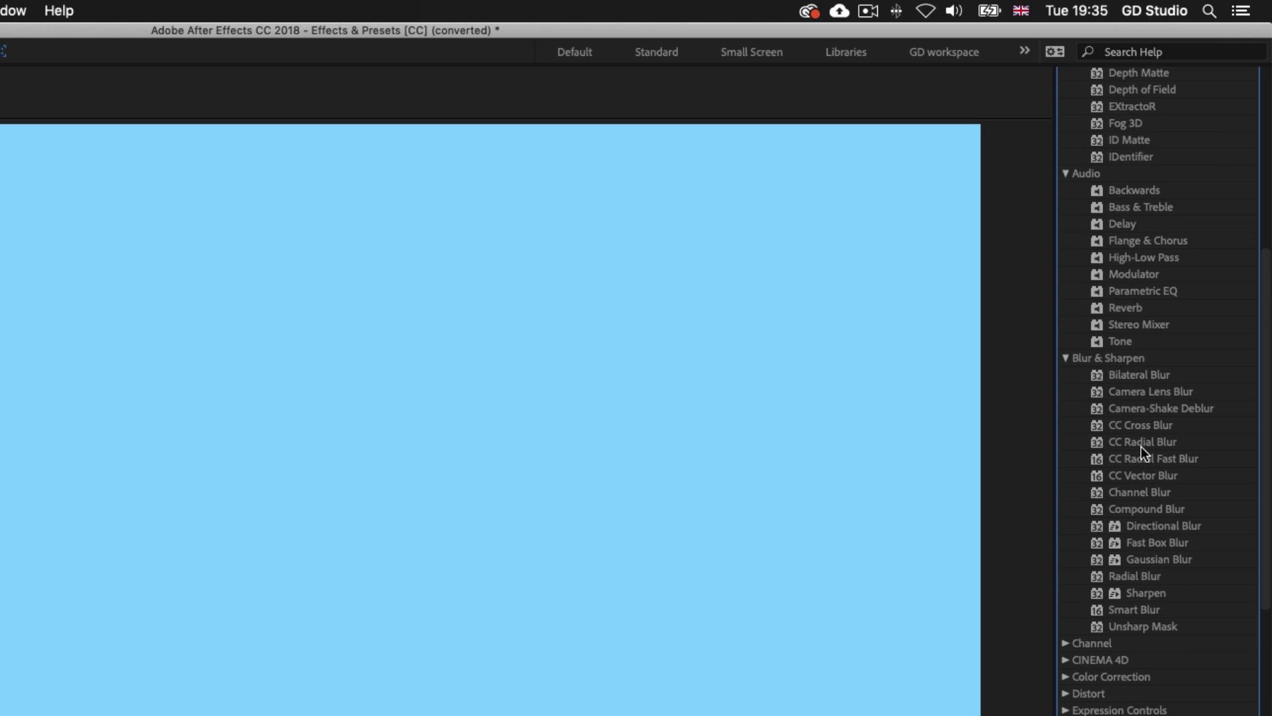
{"action": "scroll", "coordinate": [1141, 447], "scroll_direction": "up", "scroll_amount": 10}
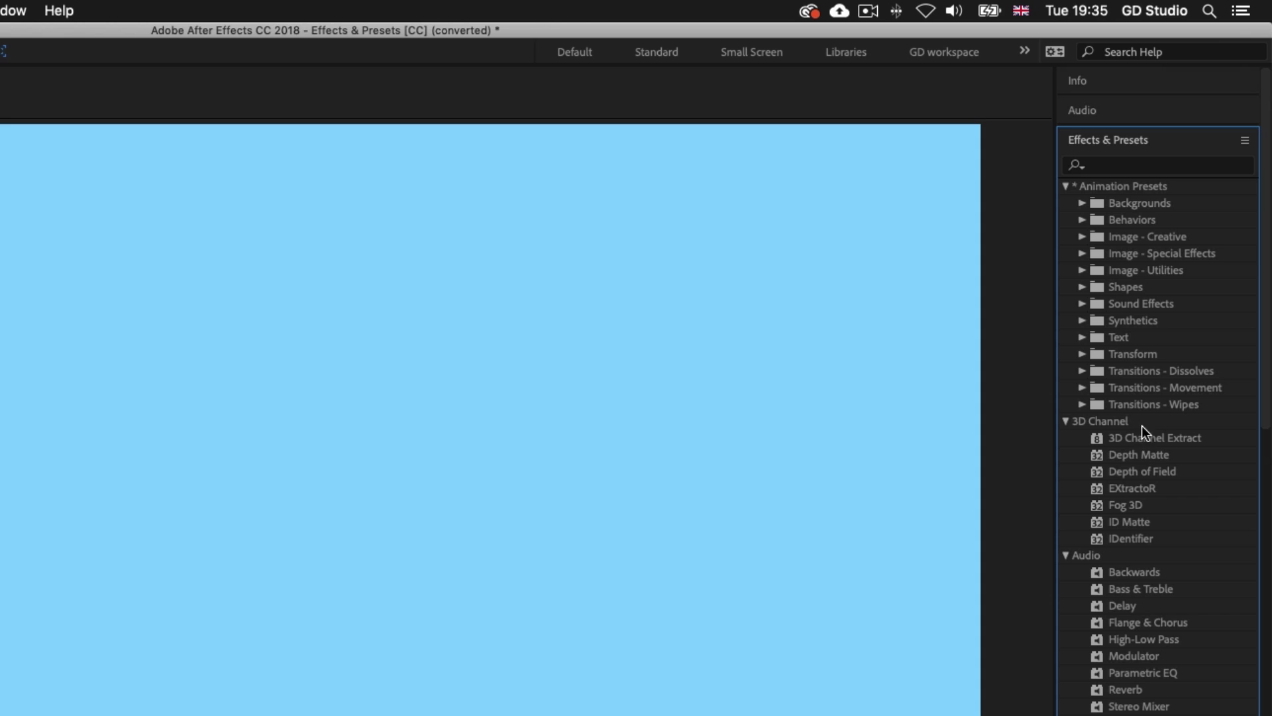
Collapse the Animation Presets, 3D Channel, Audio and Blur & Sharpen categories
{"action": "left_click", "coordinate": [1066, 186]}
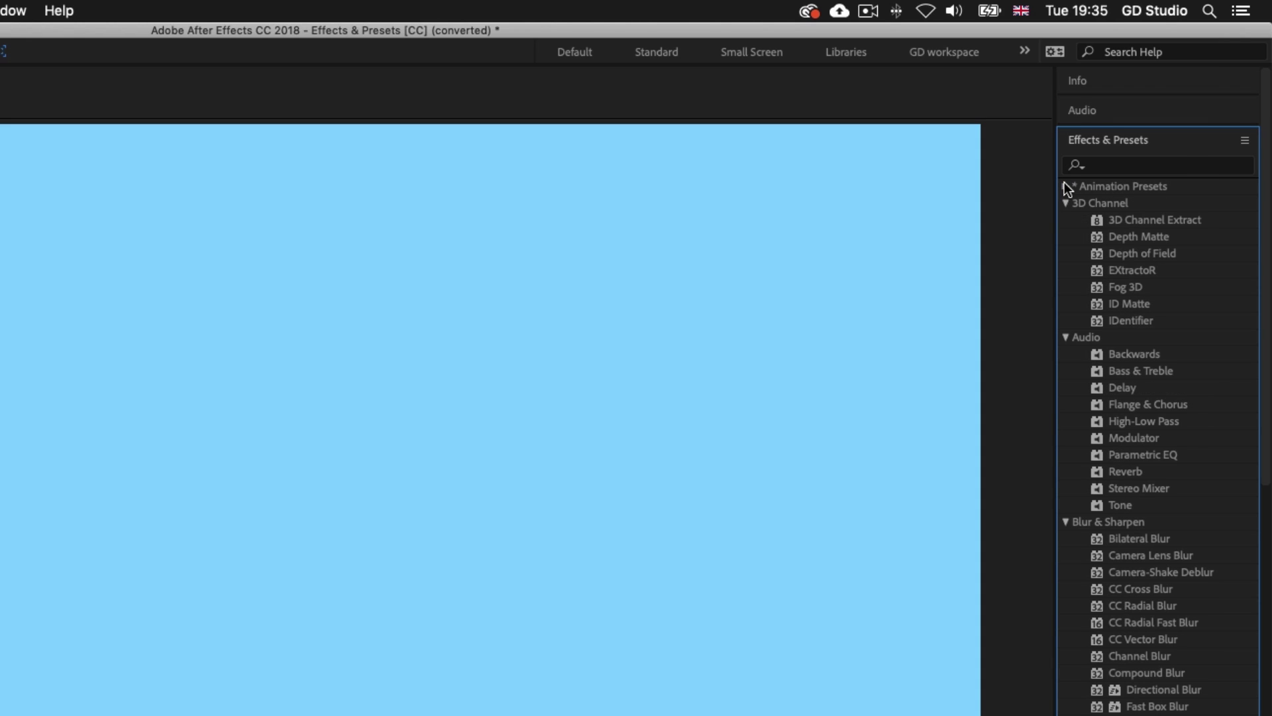
{"action": "left_click", "coordinate": [1065, 203]}
{"action": "left_click", "coordinate": [1065, 221]}
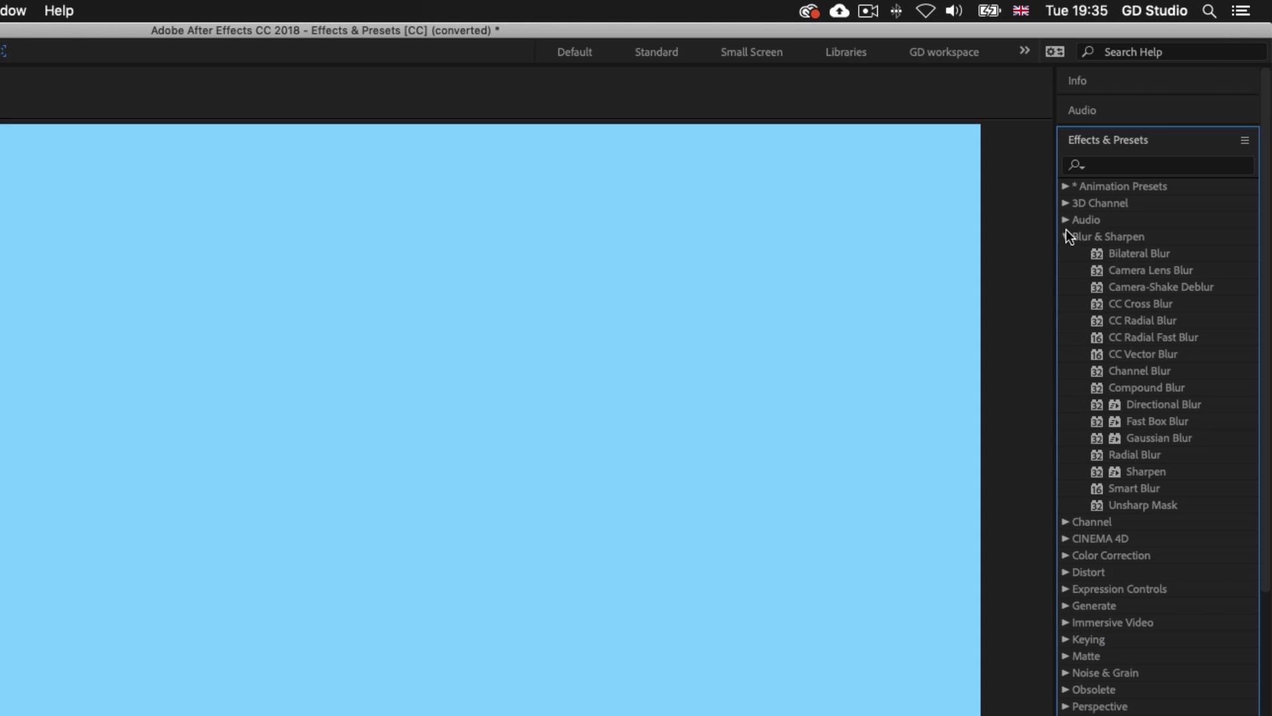
{"action": "left_click", "coordinate": [1065, 236]}
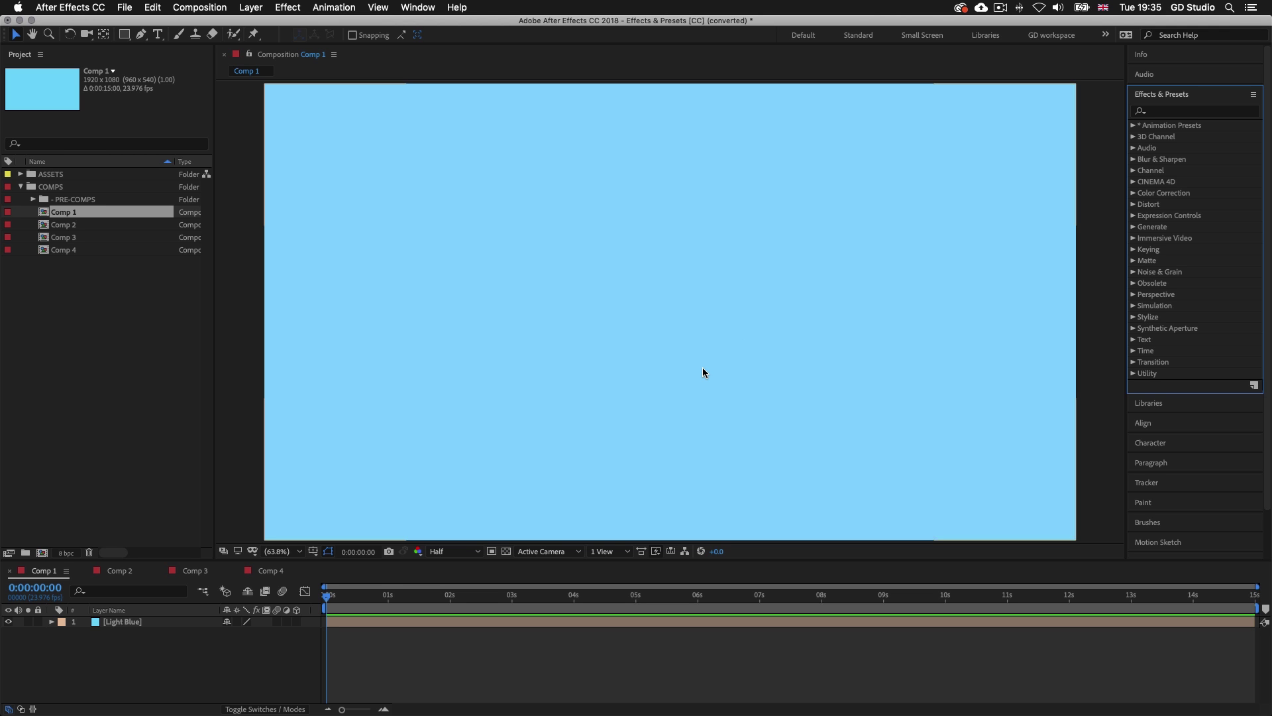
Switch to Finder, locate Effects & Presets [CC].aep under S2 - ESSENTIAL PRACTISE, 18 - Effects & Presets, CC, and return to After Effects
{"action": "key", "text": "super+Tab"}
{"action": "key", "text": "super+Tab"}
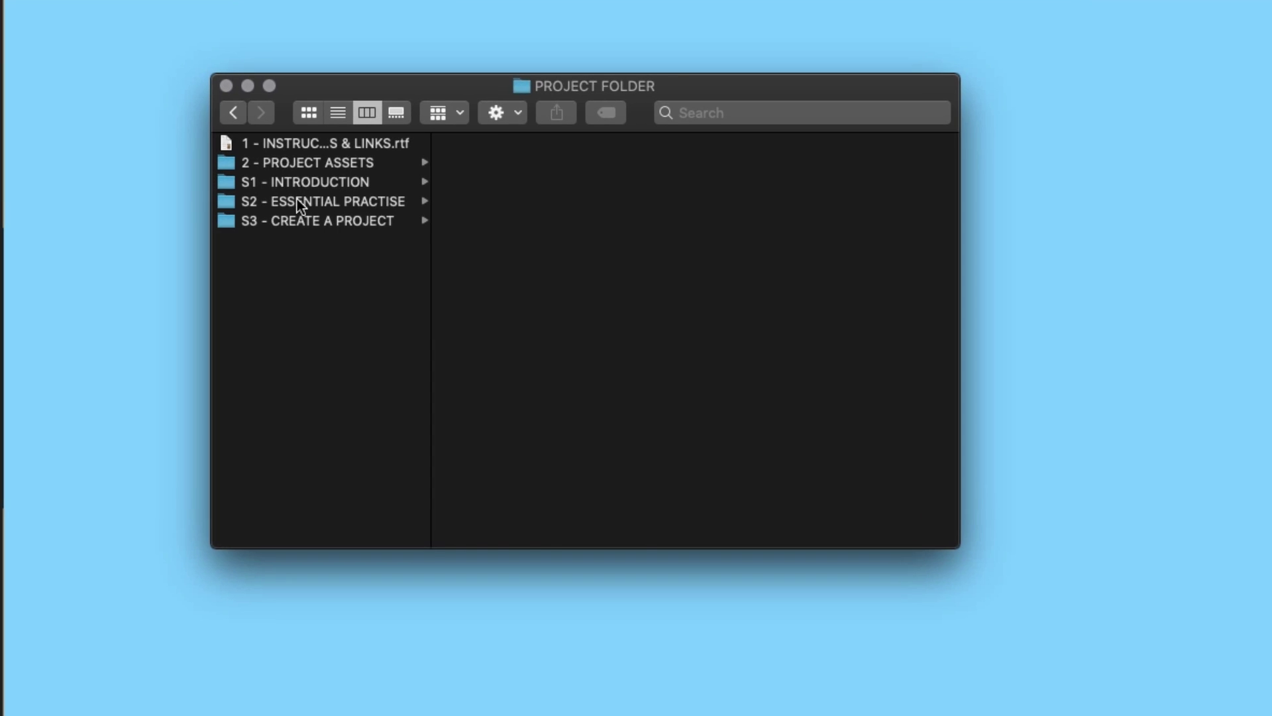
{"action": "left_click", "coordinate": [406, 206]}
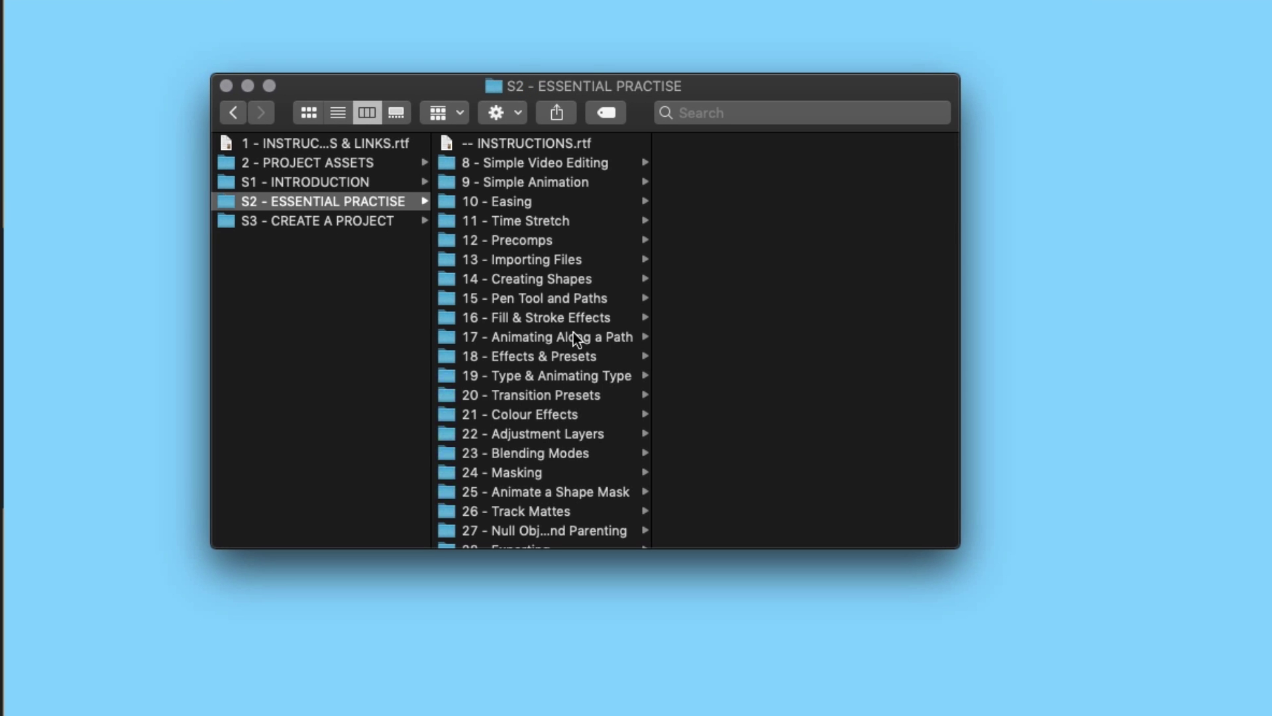
{"action": "left_click", "coordinate": [579, 358]}
{"action": "left_click", "coordinate": [712, 165]}
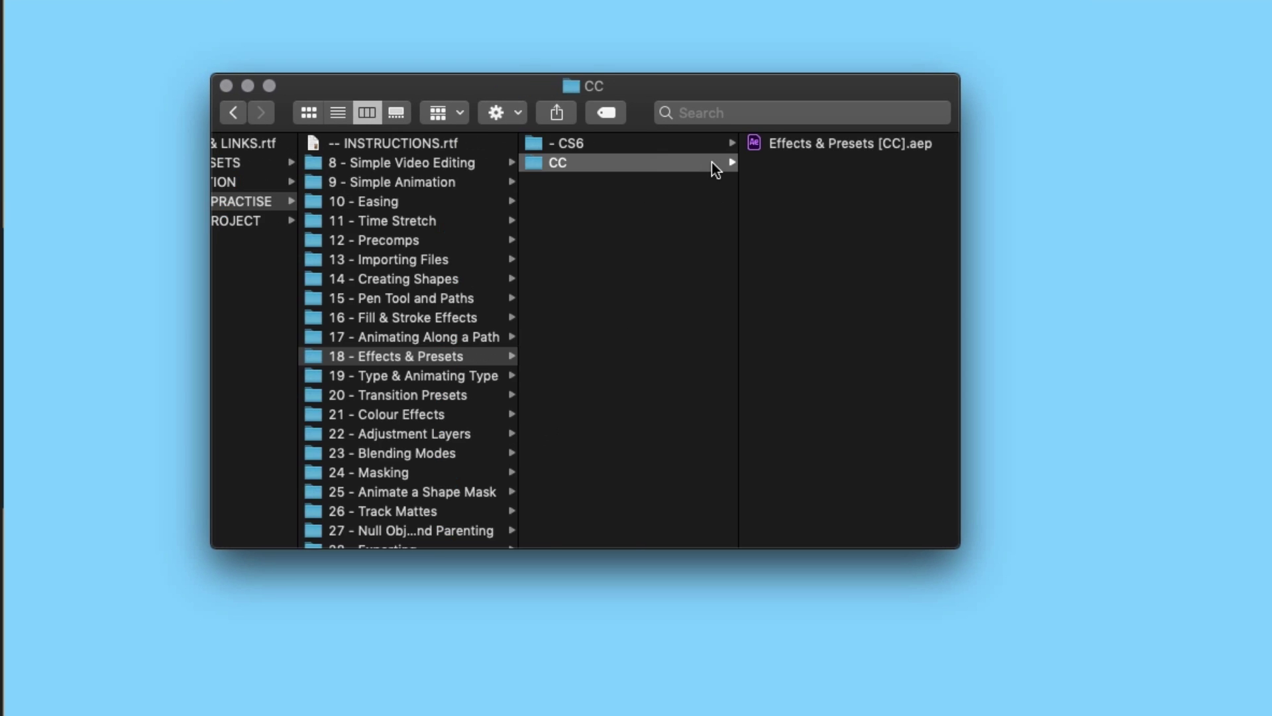
{"action": "left_click", "coordinate": [798, 146]}
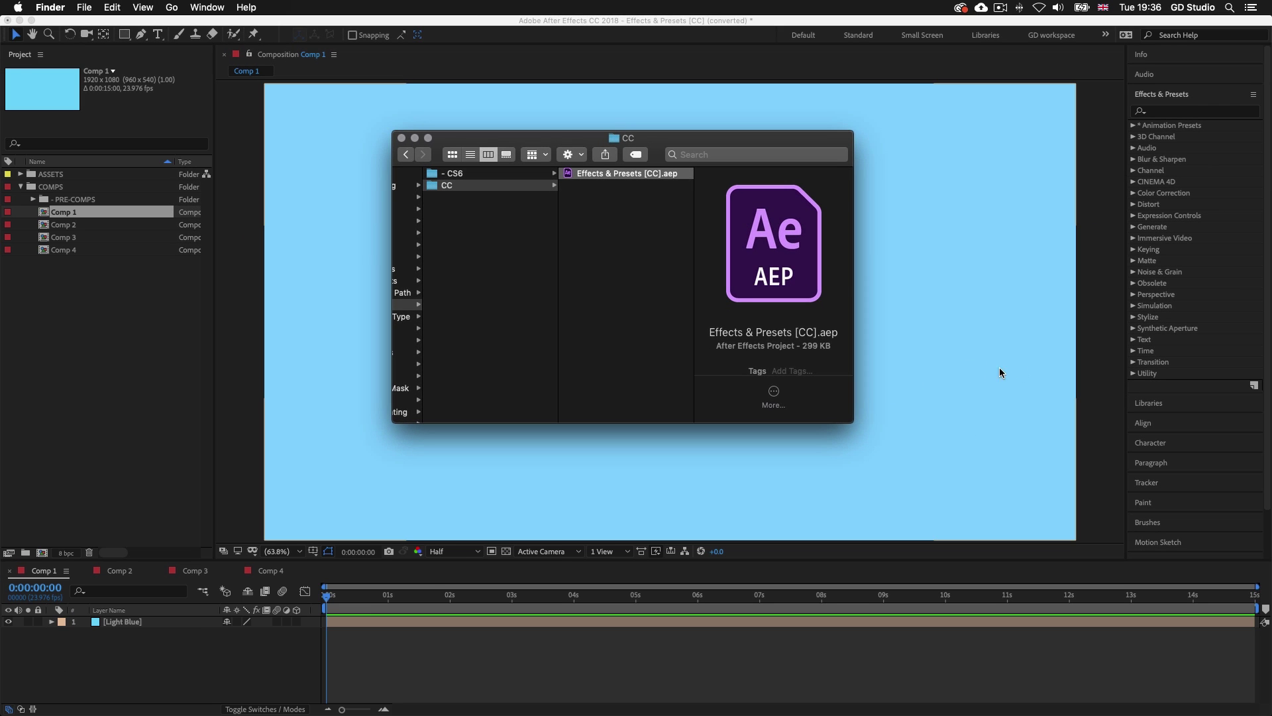
{"action": "left_click", "coordinate": [1097, 364]}
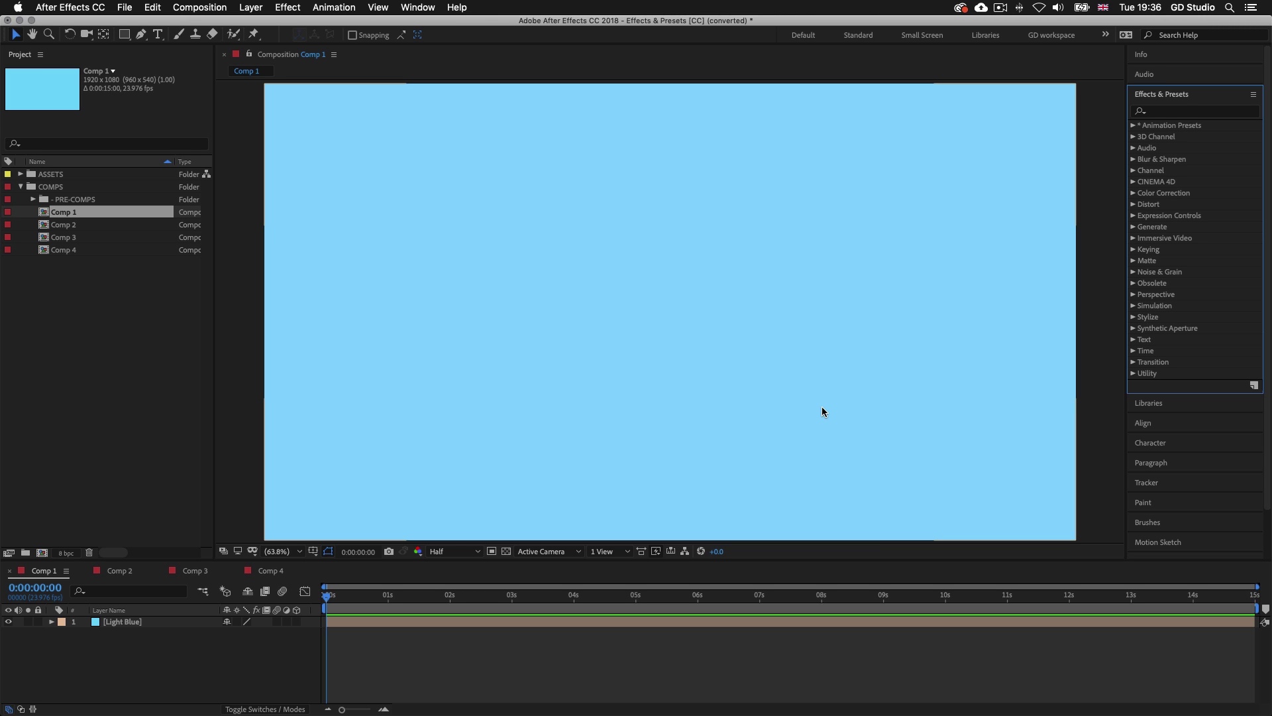
Switch to Finder and open Effects & Presets [CC].aep from S2 - ESSENTIAL PRACTISE, 18 - Effects & Presets, CC
{"action": "key", "text": "super+Tab"}
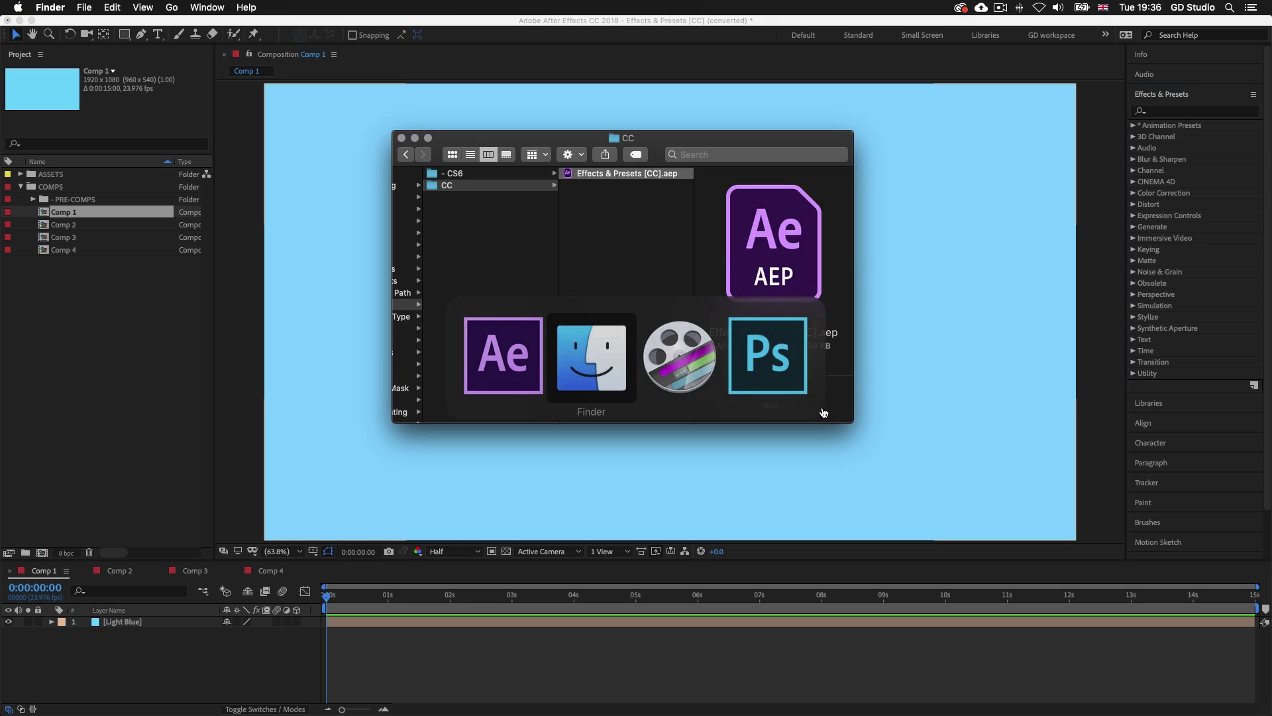
{"action": "scroll", "coordinate": [599, 315], "scroll_direction": "left", "scroll_amount": 2}
{"action": "scroll", "coordinate": [598, 315], "scroll_direction": "left", "scroll_amount": 2}
{"action": "left_click", "coordinate": [480, 315]}
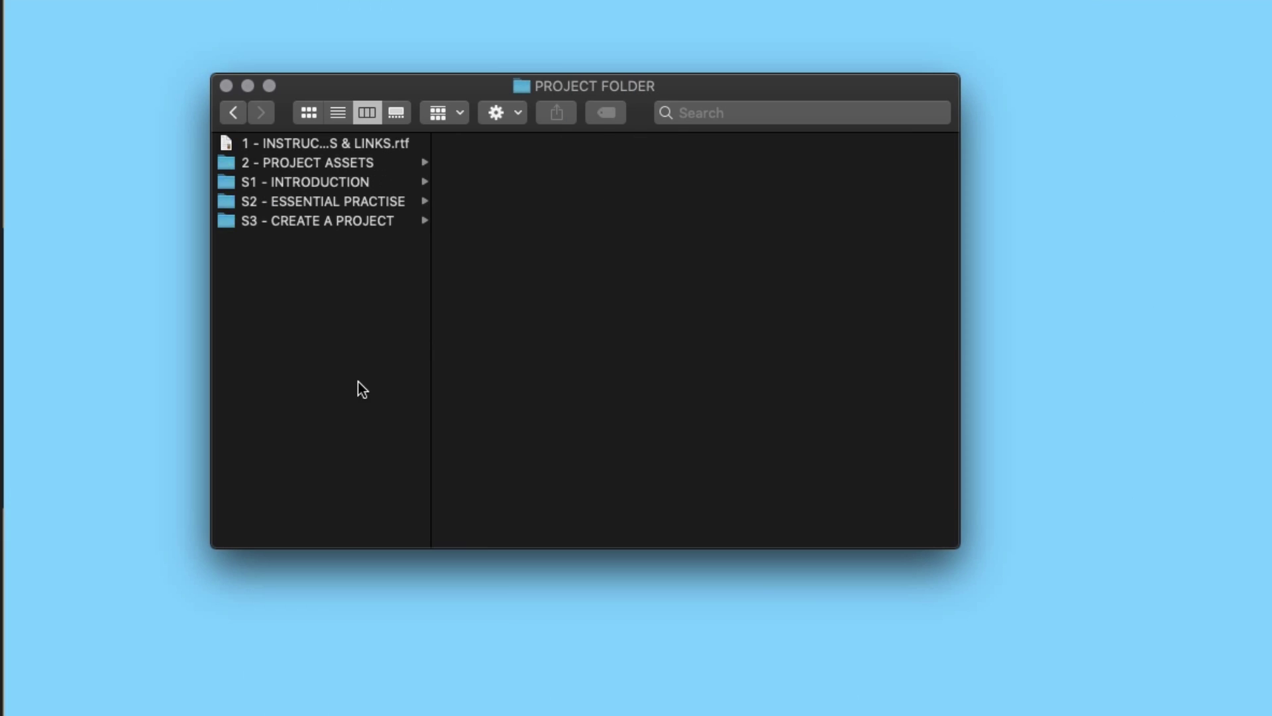
{"action": "left_click", "coordinate": [305, 201]}
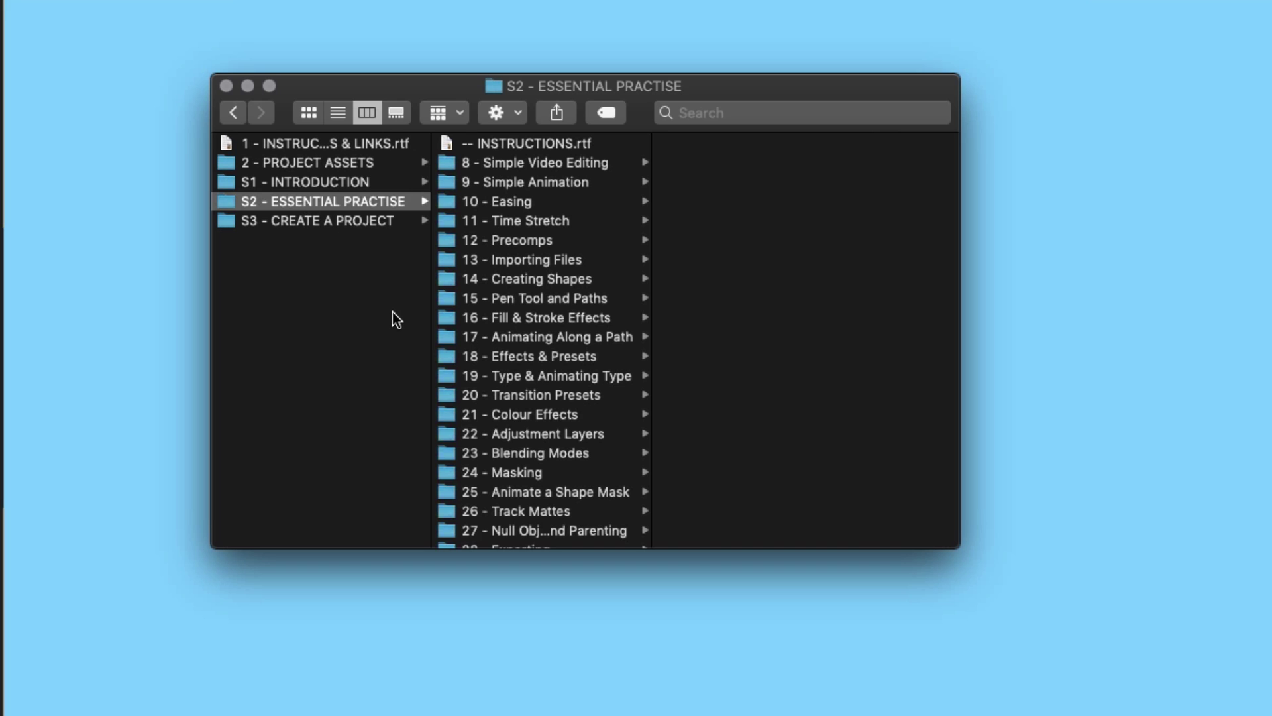
{"action": "left_click", "coordinate": [567, 356]}
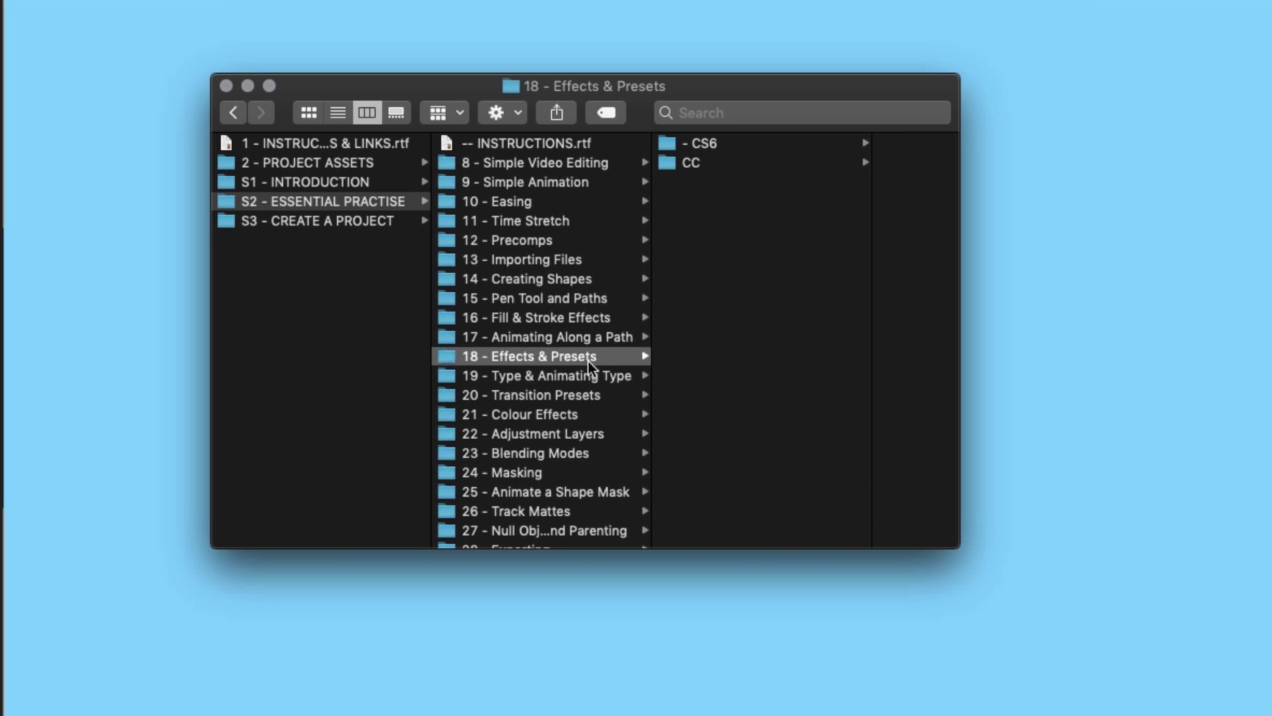
{"action": "left_click", "coordinate": [707, 163]}
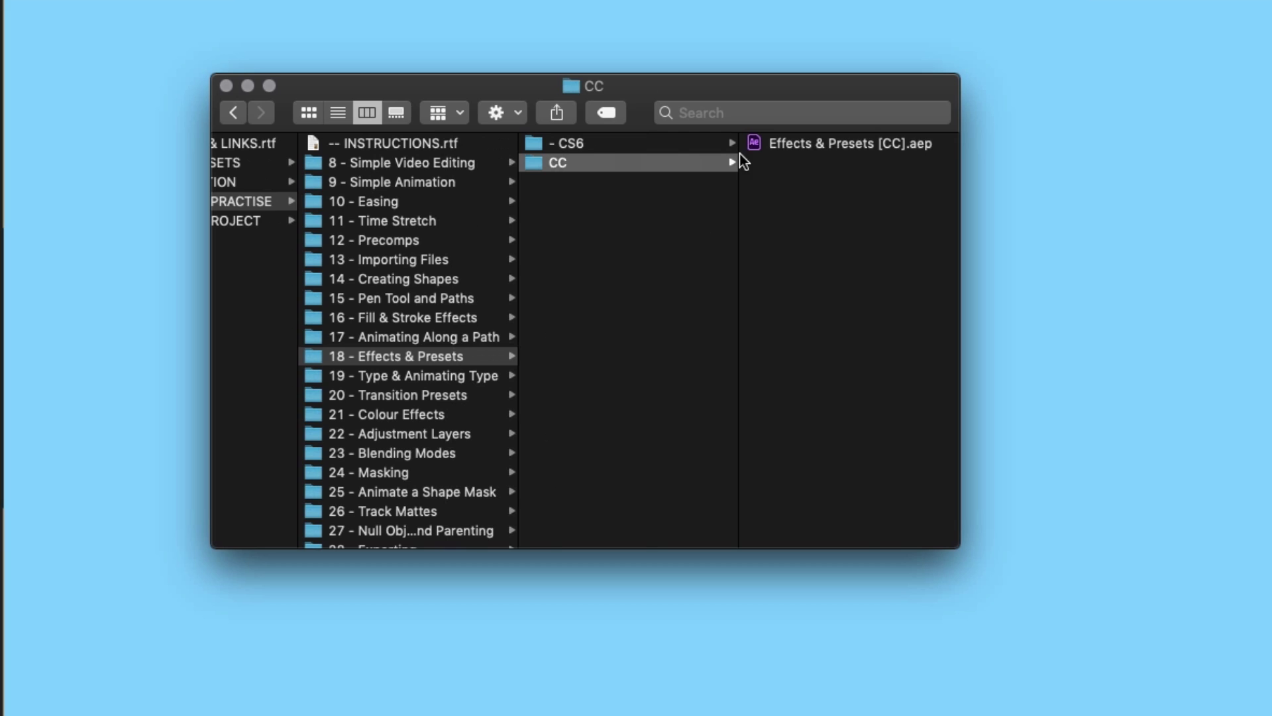
{"action": "left_click", "coordinate": [780, 144]}
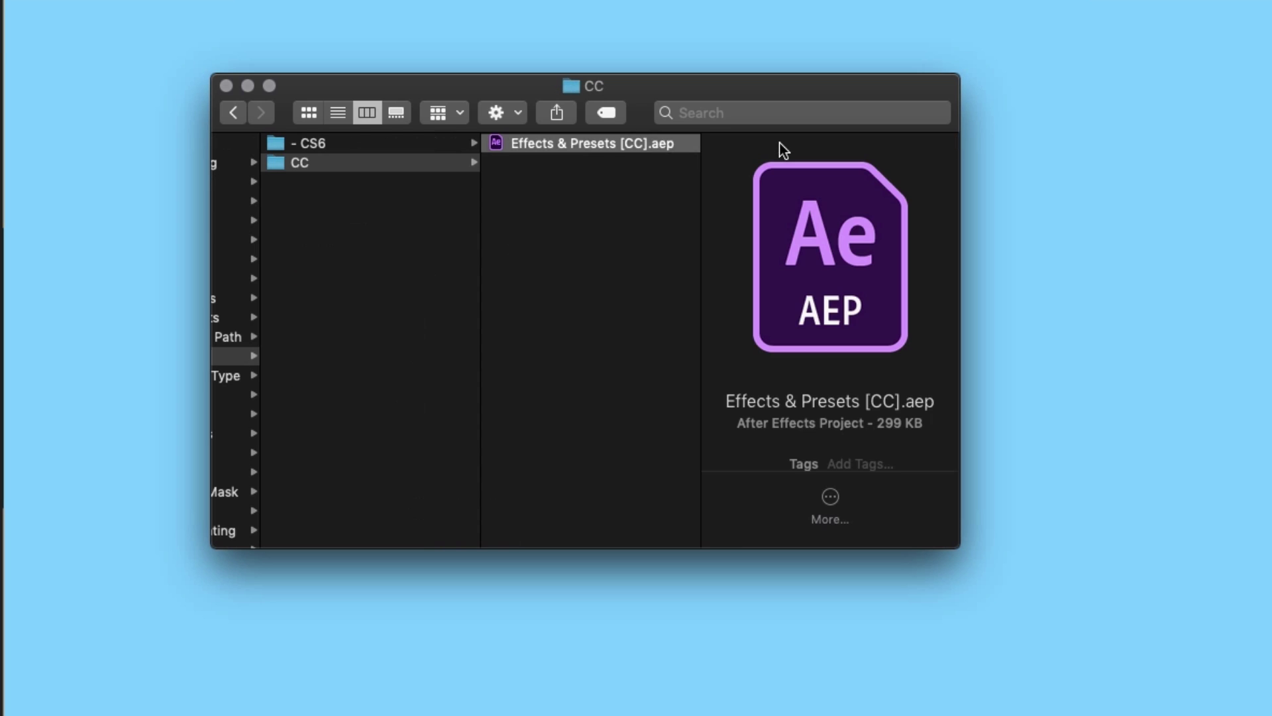
{"action": "double_click", "coordinate": [609, 143]}
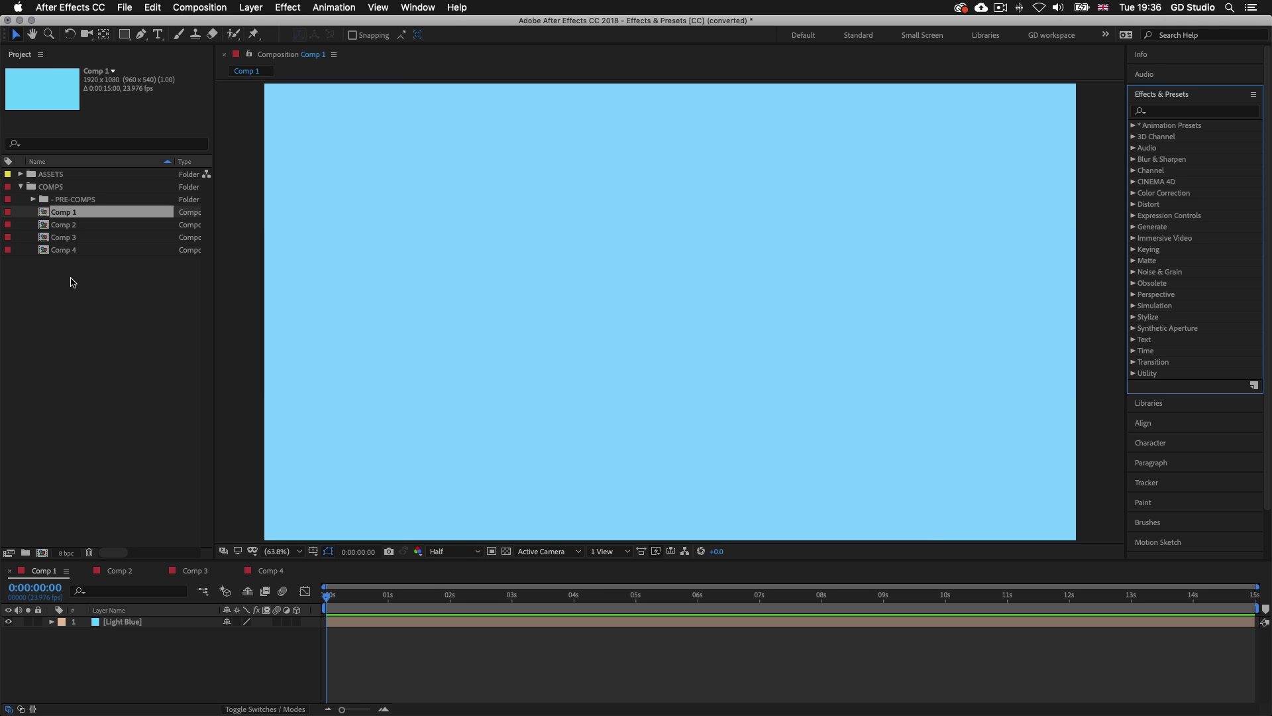
Open Comp 1 and add a new 1920 x 1080 px solid layer coloured orange (DC9F08)
{"action": "double_click", "coordinate": [61, 213]}
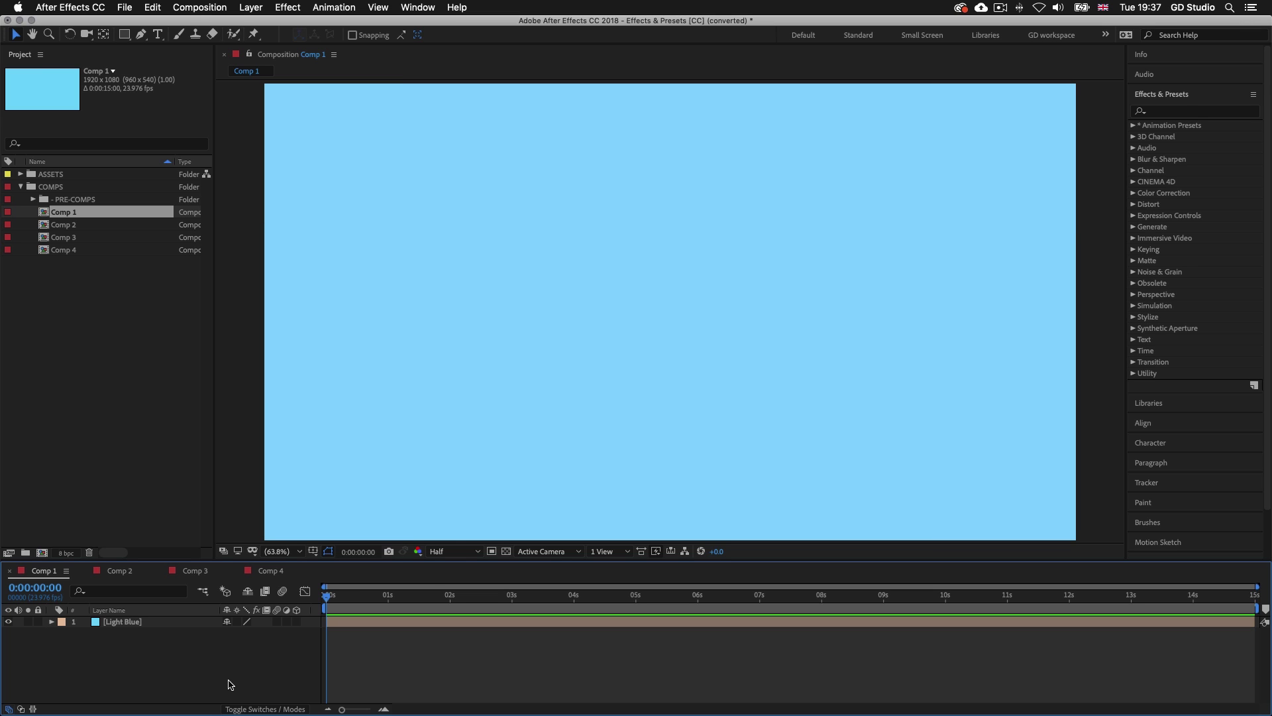
{"action": "right_click", "coordinate": [151, 662]}
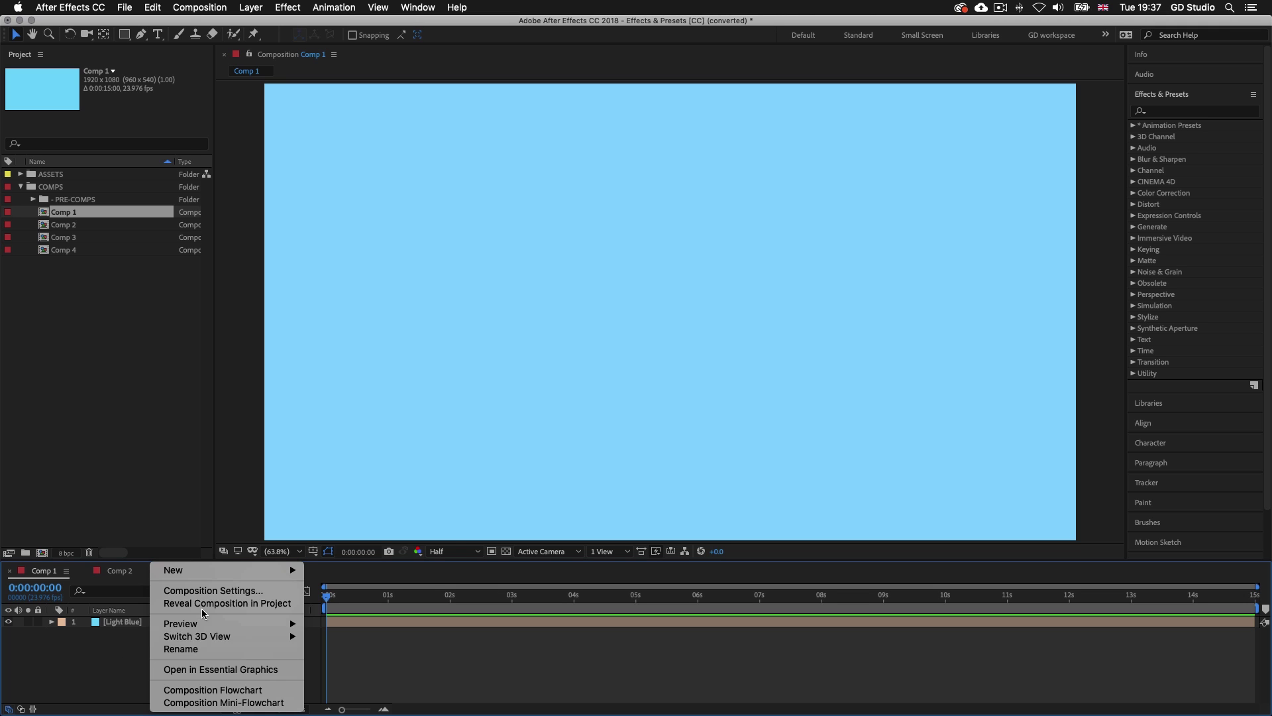
{"action": "mouse_move", "coordinate": [207, 573]}
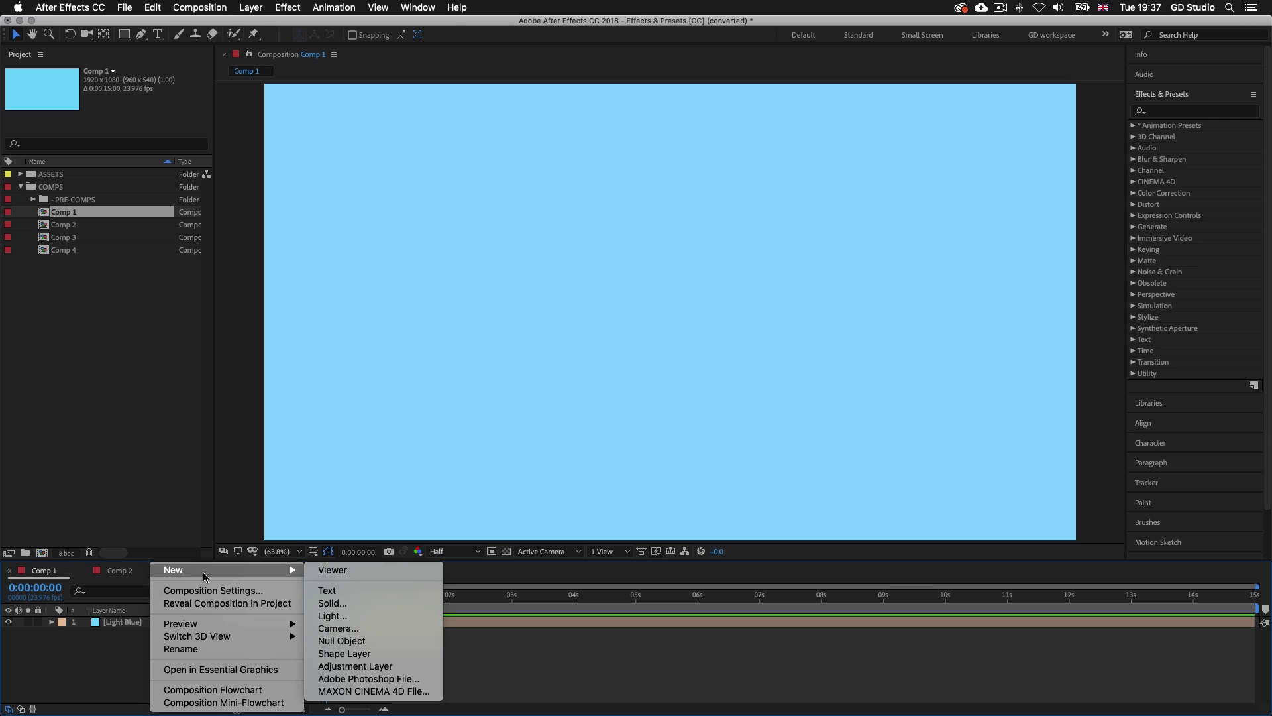
{"action": "left_click", "coordinate": [356, 600]}
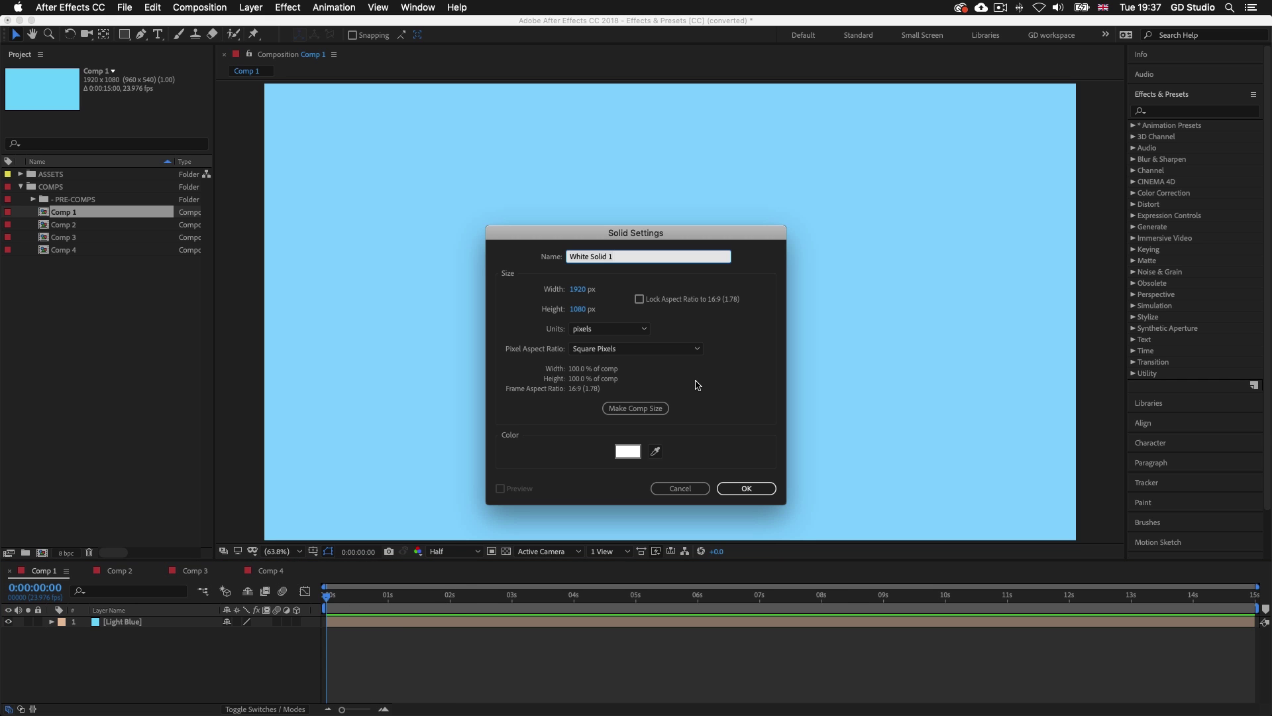
{"action": "left_click", "coordinate": [627, 451]}
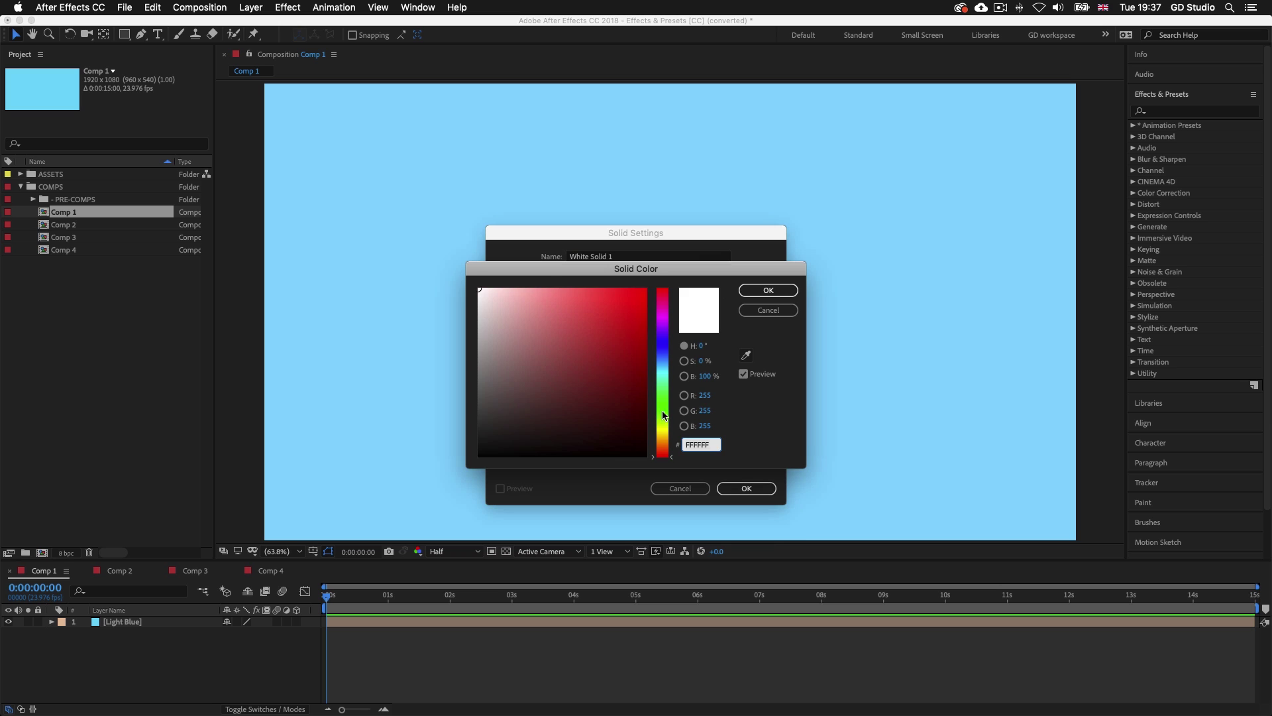
{"action": "left_click", "coordinate": [666, 437]}
{"action": "left_click", "coordinate": [640, 311]}
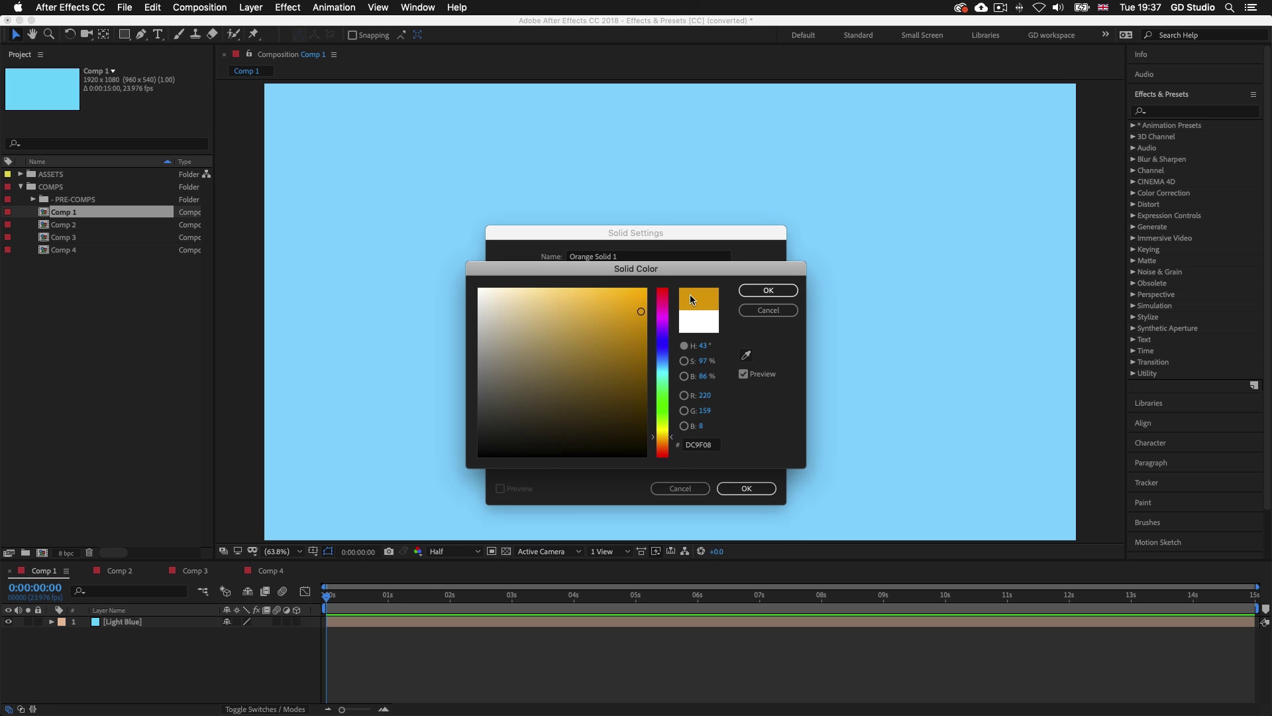
{"action": "left_click", "coordinate": [753, 292]}
{"action": "left_click", "coordinate": [746, 488]}
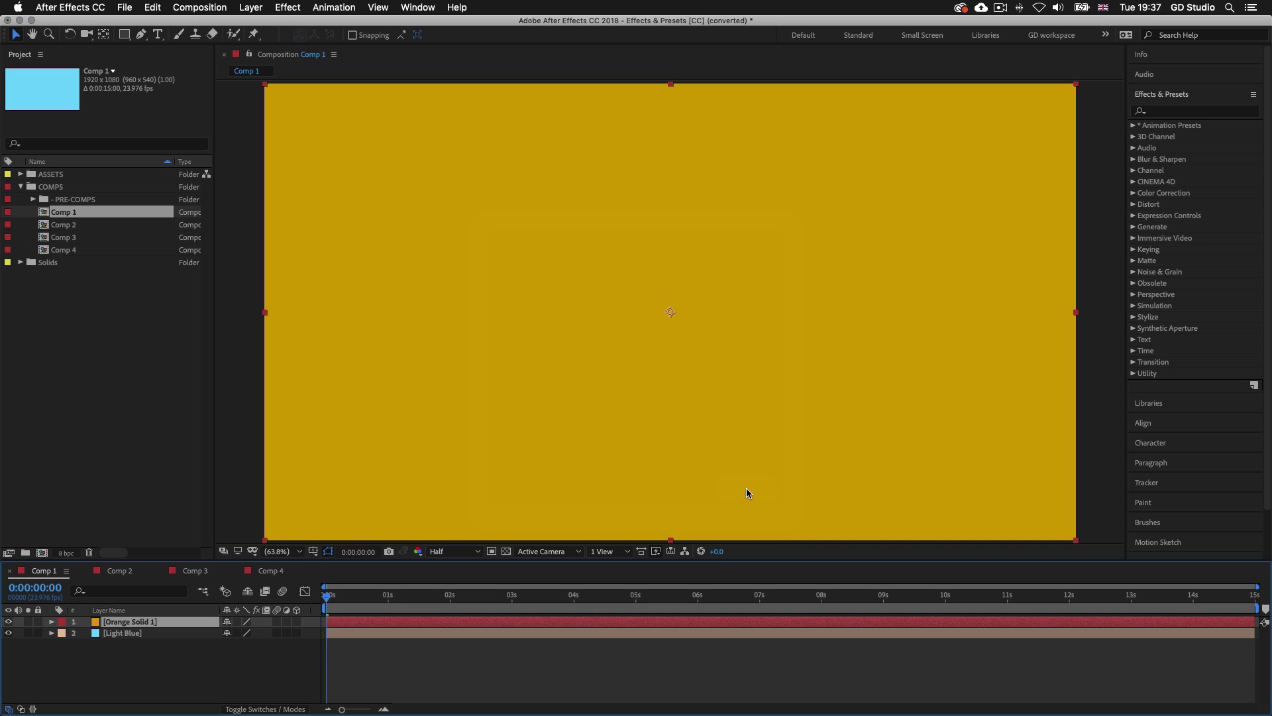
Deselect the orange solid and expand the Animation Presets category and its Synthetics folder
{"action": "left_click", "coordinate": [697, 652]}
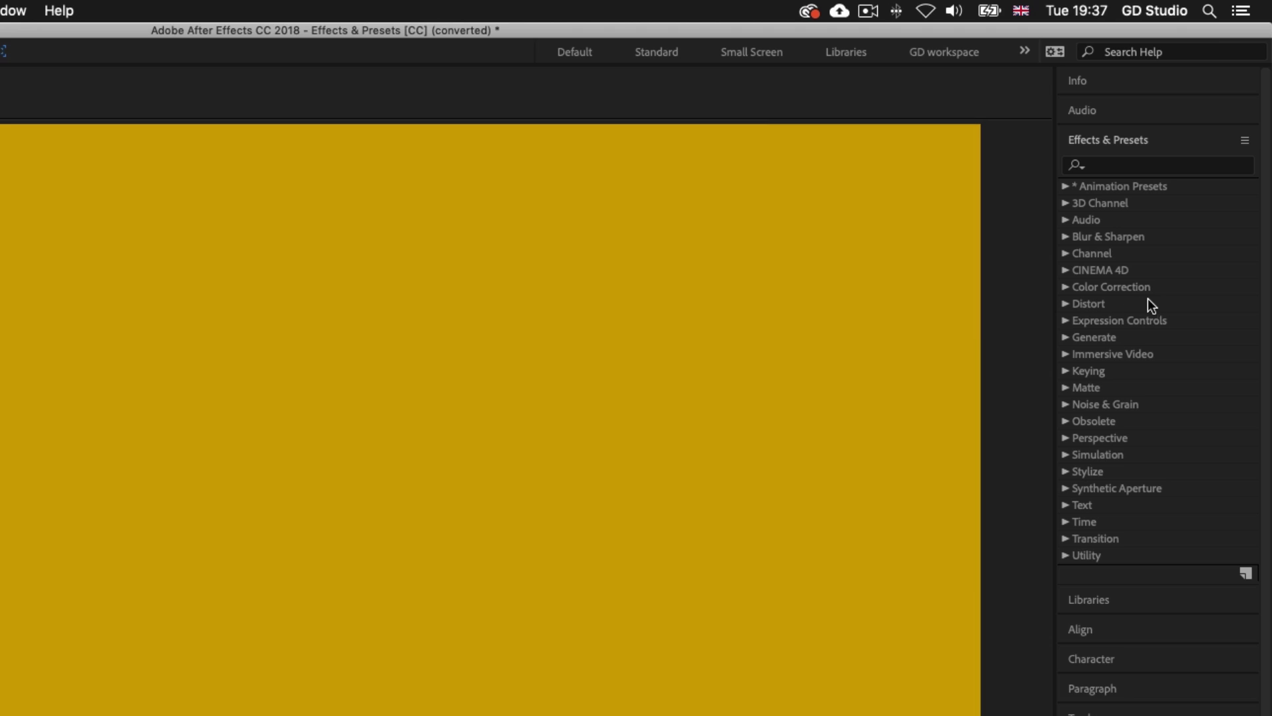
{"action": "left_click", "coordinate": [1064, 186]}
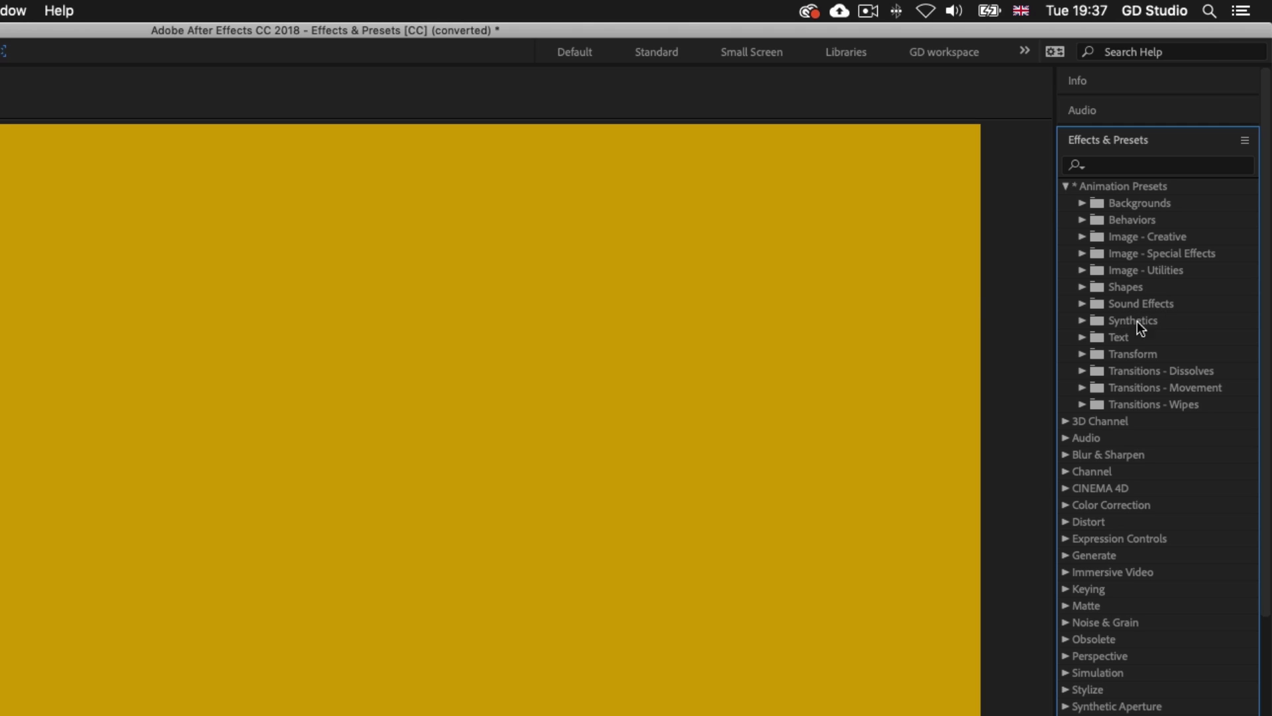
{"action": "left_click", "coordinate": [1082, 321]}
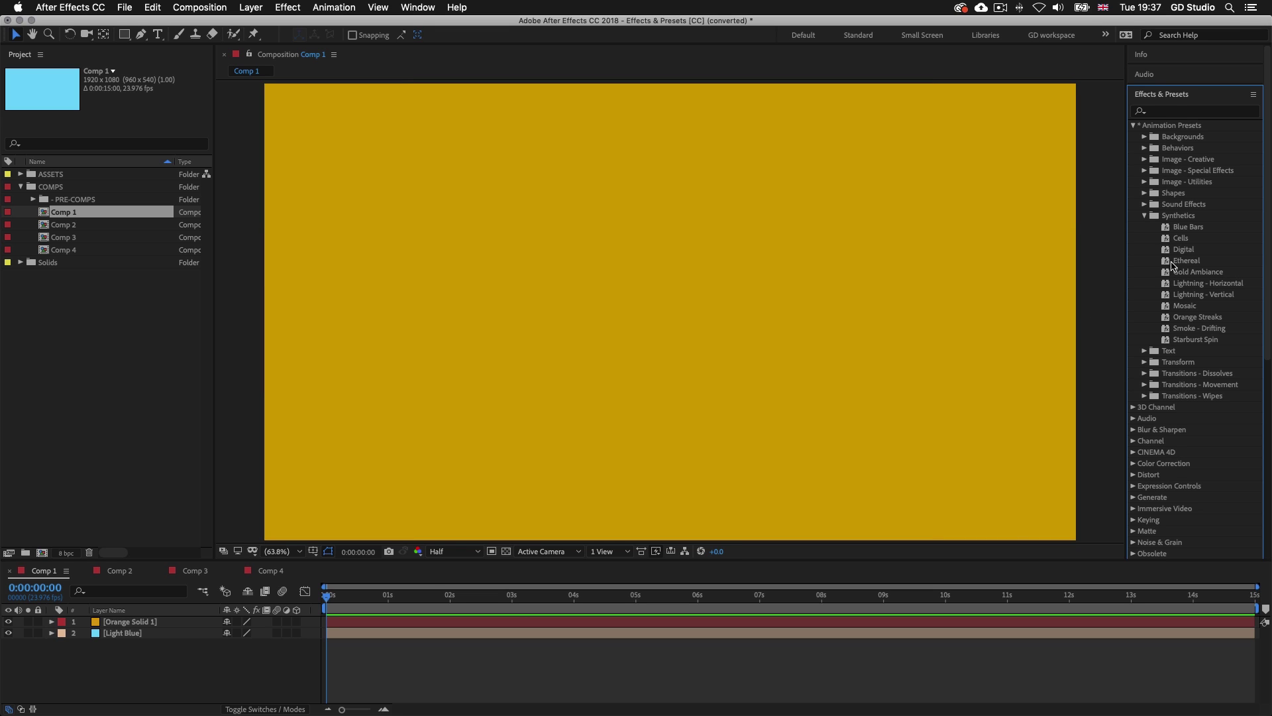
Apply the Digital preset from Synthetics to the orange solid with the playhead at 0:00:01:00
{"action": "left_click", "coordinate": [328, 600]}
{"action": "left_click_drag", "start_coordinate": [327, 599], "coordinate": [437, 601]}
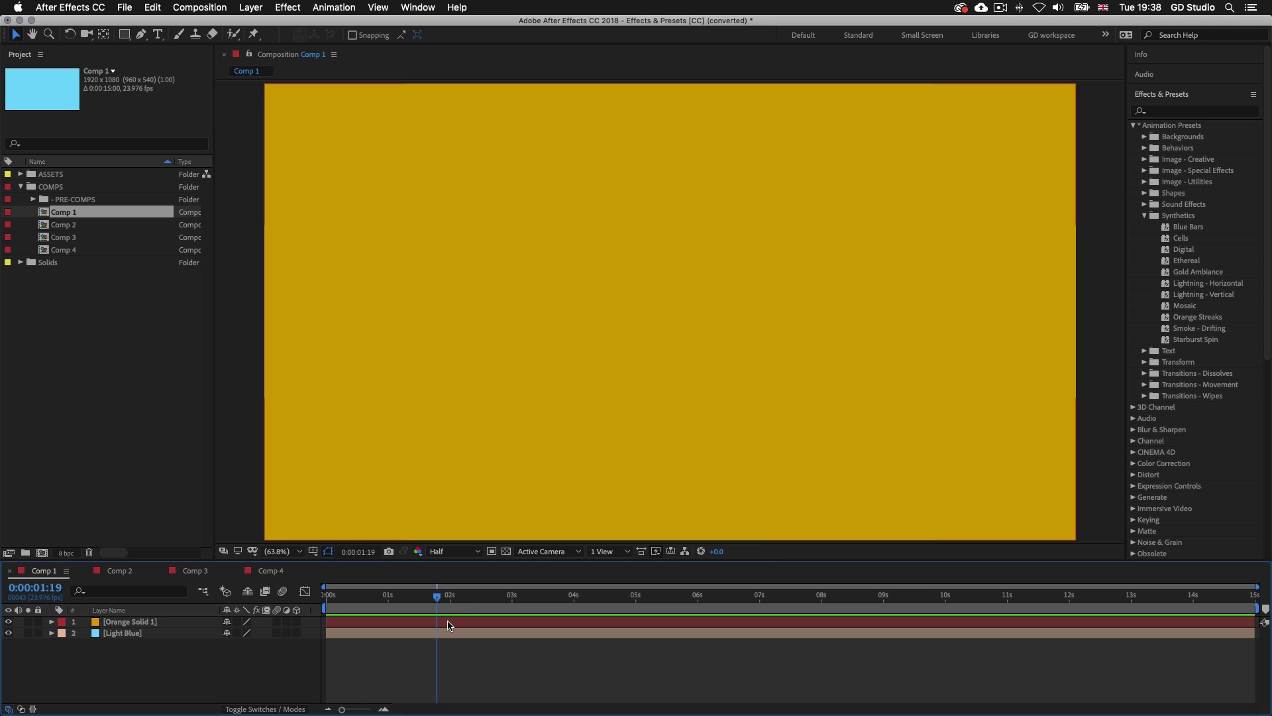
{"action": "left_click_drag", "start_coordinate": [437, 601], "coordinate": [389, 601]}
{"action": "left_click", "coordinate": [1182, 249]}
{"action": "left_click_drag", "start_coordinate": [1182, 251], "coordinate": [672, 625]}
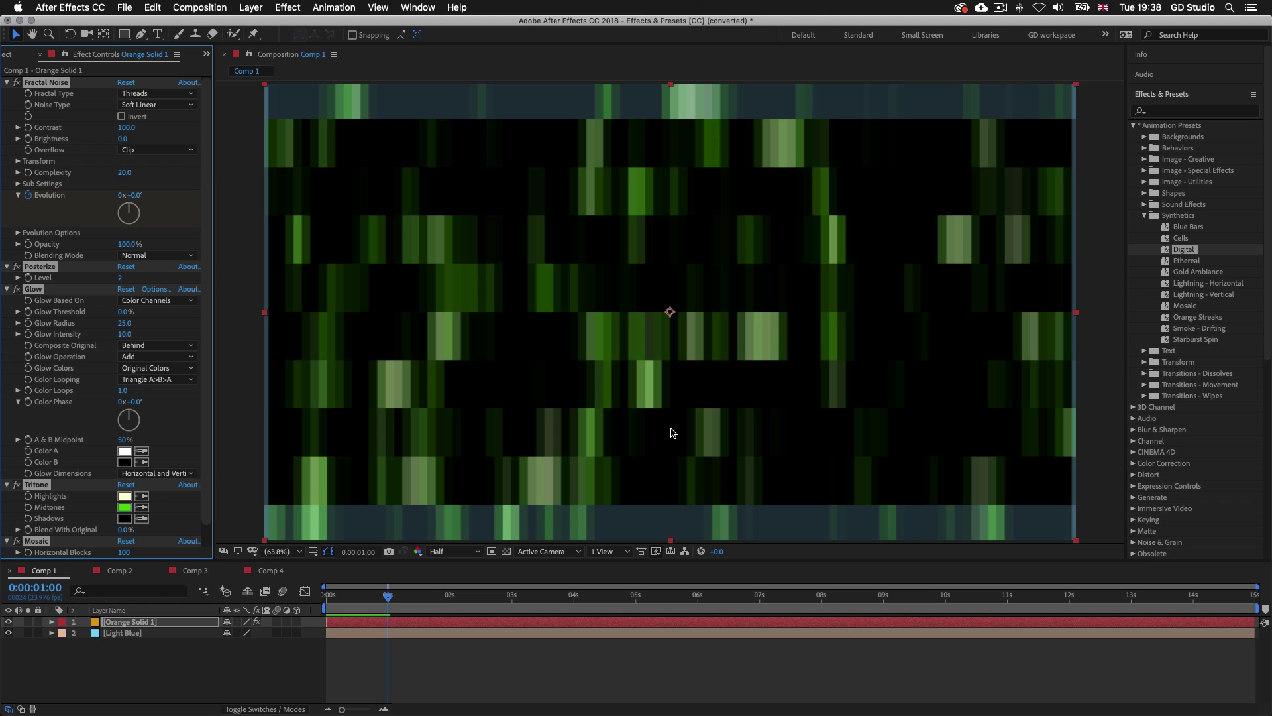
Reveal only the keyframed properties of Orange Solid 1 and make the composition view slightly taller
{"action": "left_click", "coordinate": [666, 622]}
{"action": "key", "text": "u"}
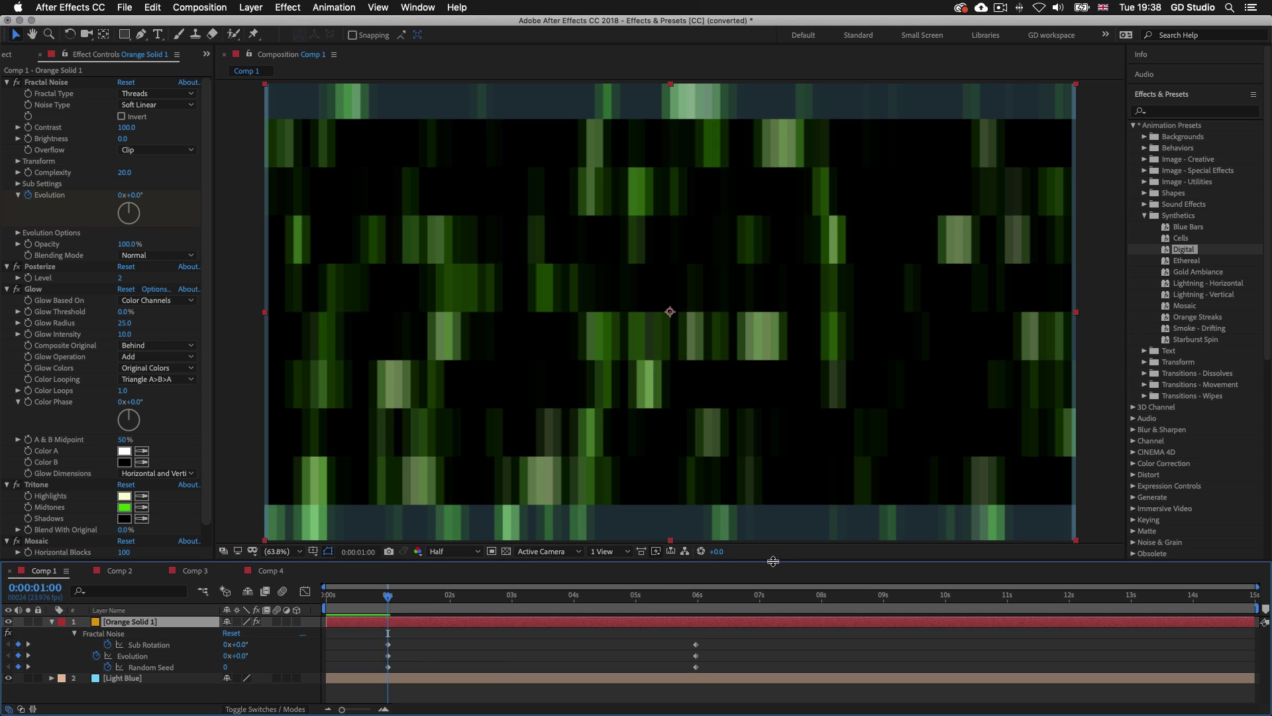
{"action": "left_click_drag", "start_coordinate": [772, 548], "coordinate": [787, 571]}
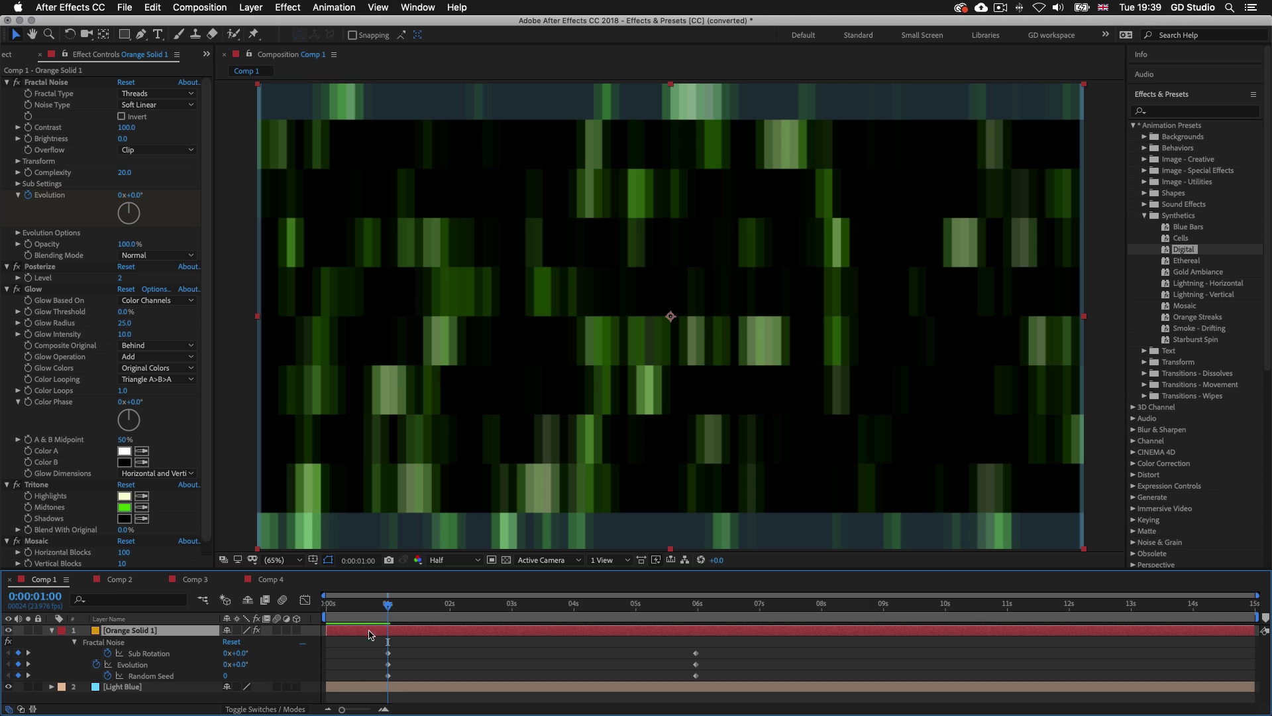
Set the work area to run from about 0:00:00:17 to 0:00:06:08 around the preset's keyframes
{"action": "left_click_drag", "start_coordinate": [389, 608], "coordinate": [362, 609]}
{"action": "left_click", "coordinate": [398, 619]}
{"action": "key", "text": "b"}
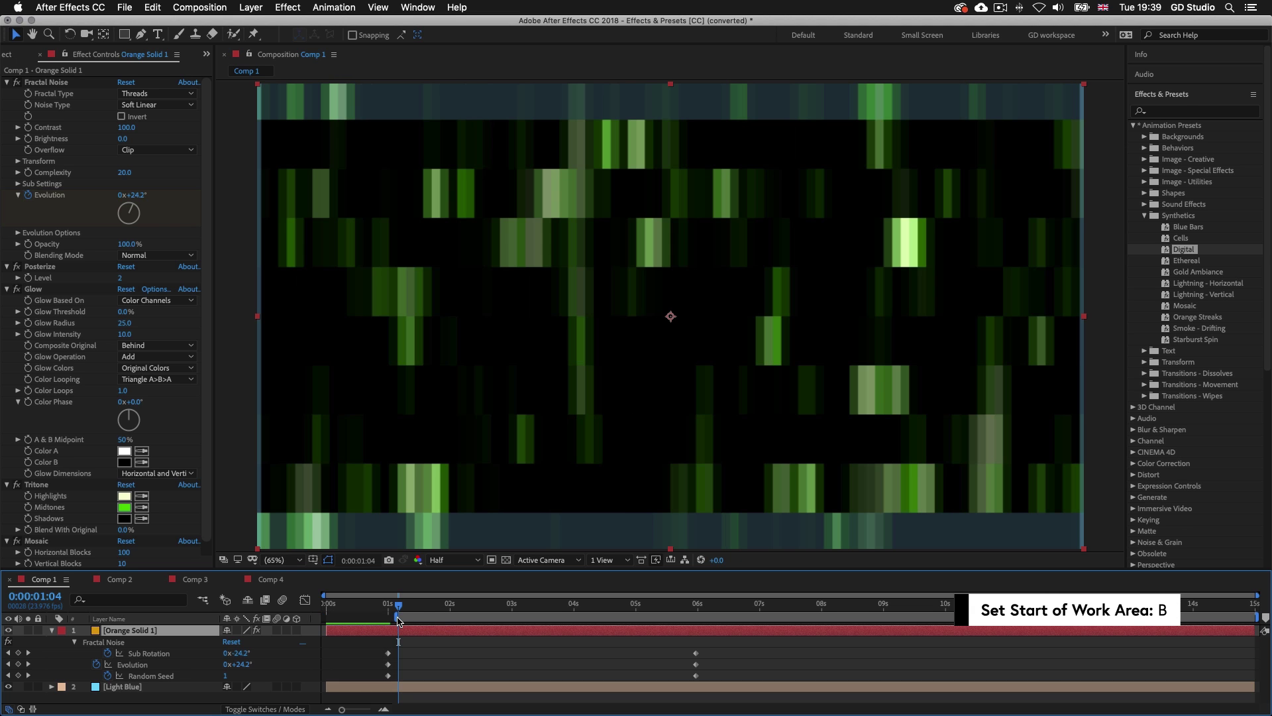
{"action": "left_click_drag", "start_coordinate": [396, 616], "coordinate": [372, 614]}
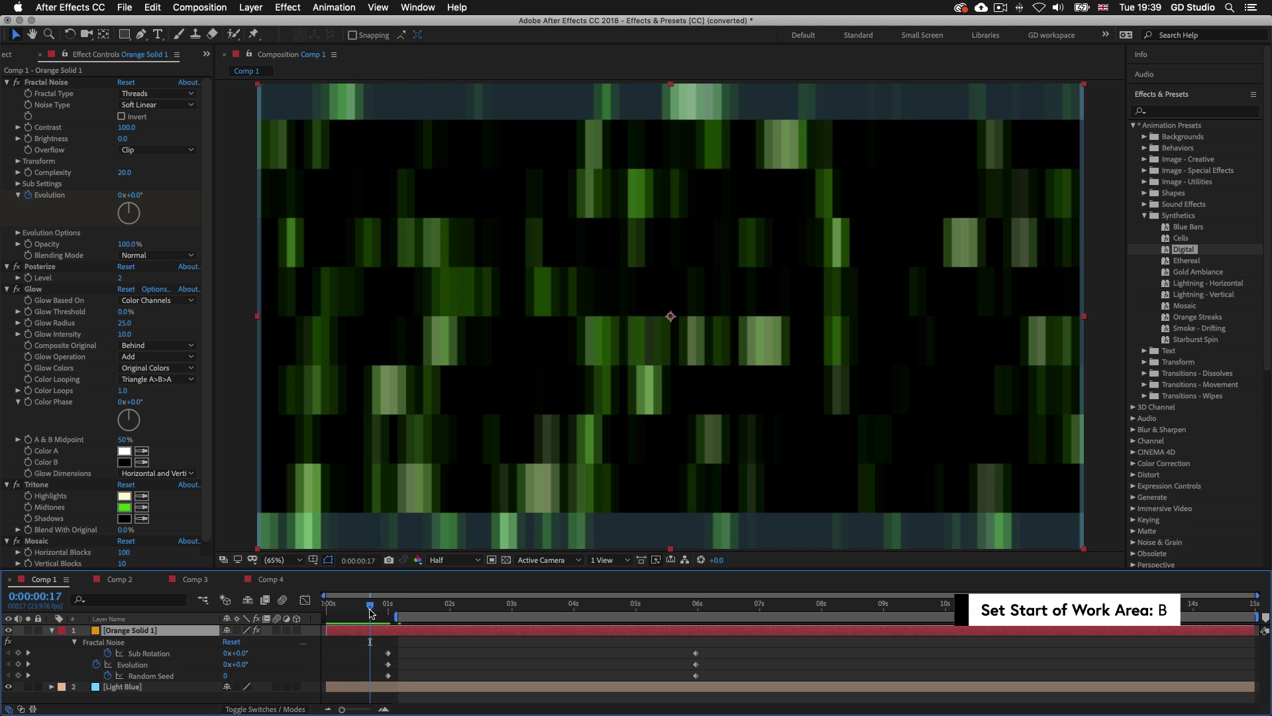
{"action": "left_click", "coordinate": [717, 608]}
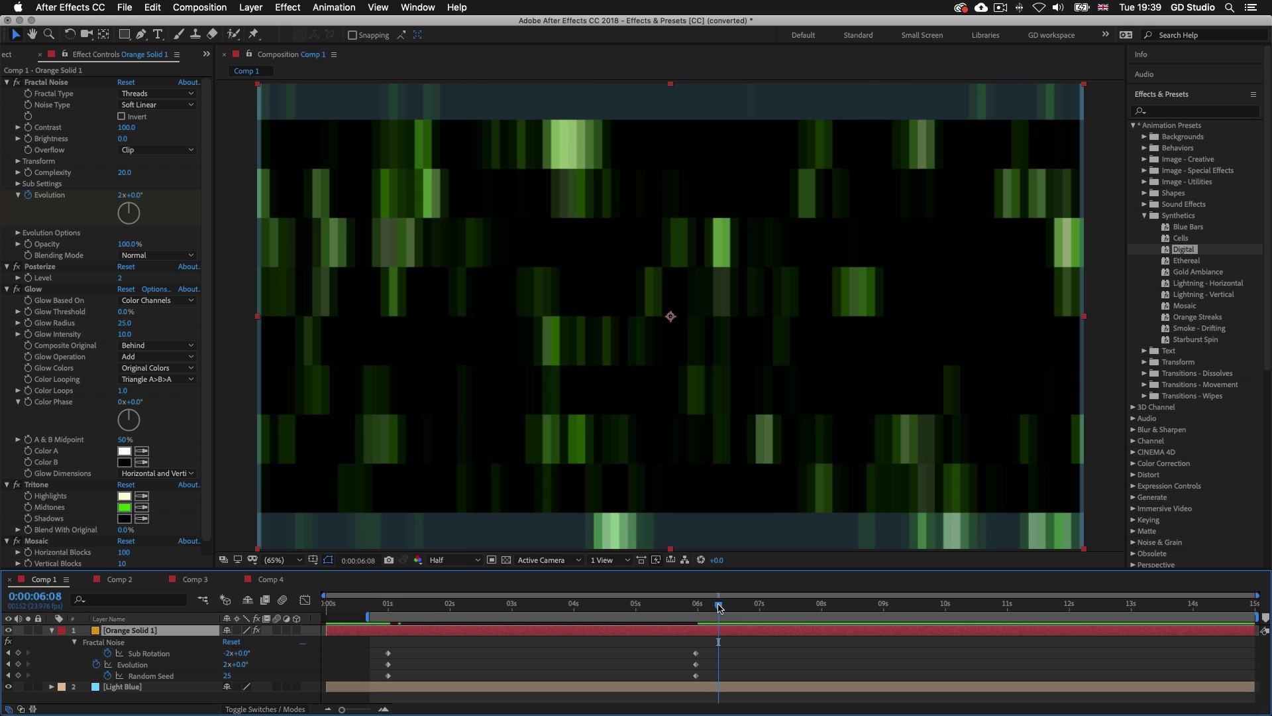
{"action": "key", "text": "n"}
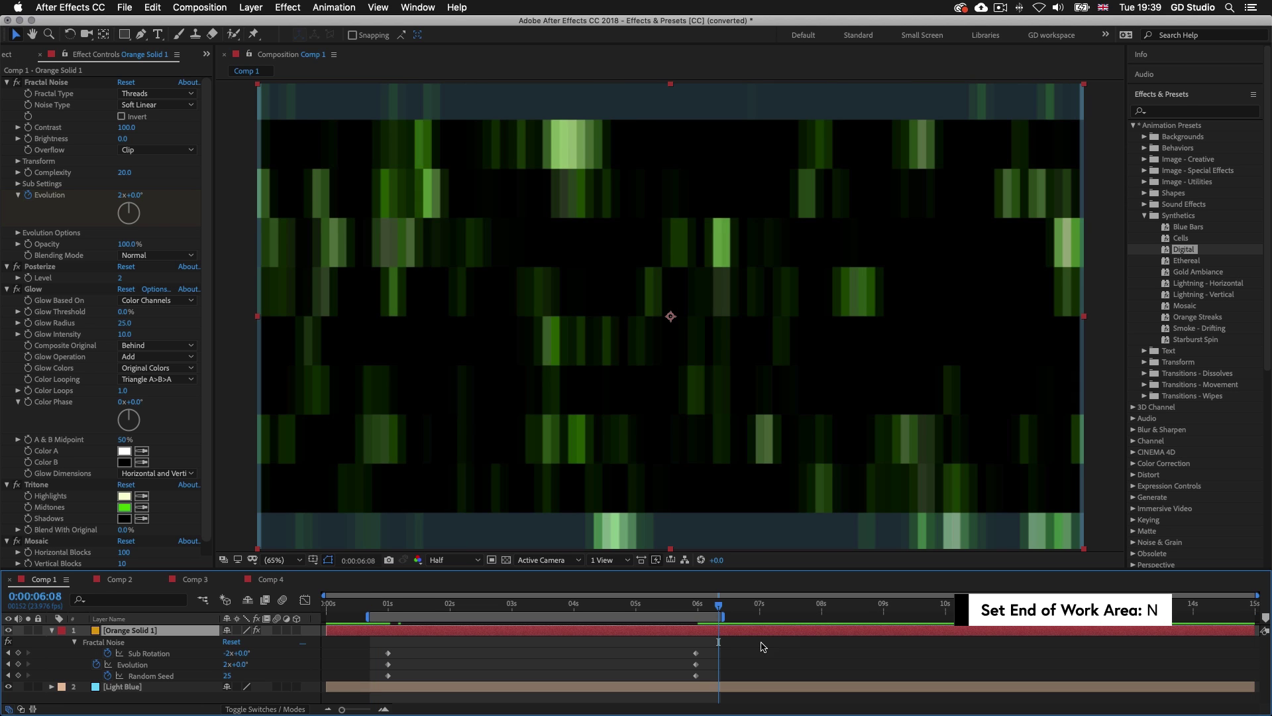
Preview the Digital preset's animation from 0:00:00:19 with the resolution set to Half
{"action": "left_click_drag", "start_coordinate": [719, 606], "coordinate": [375, 614]}
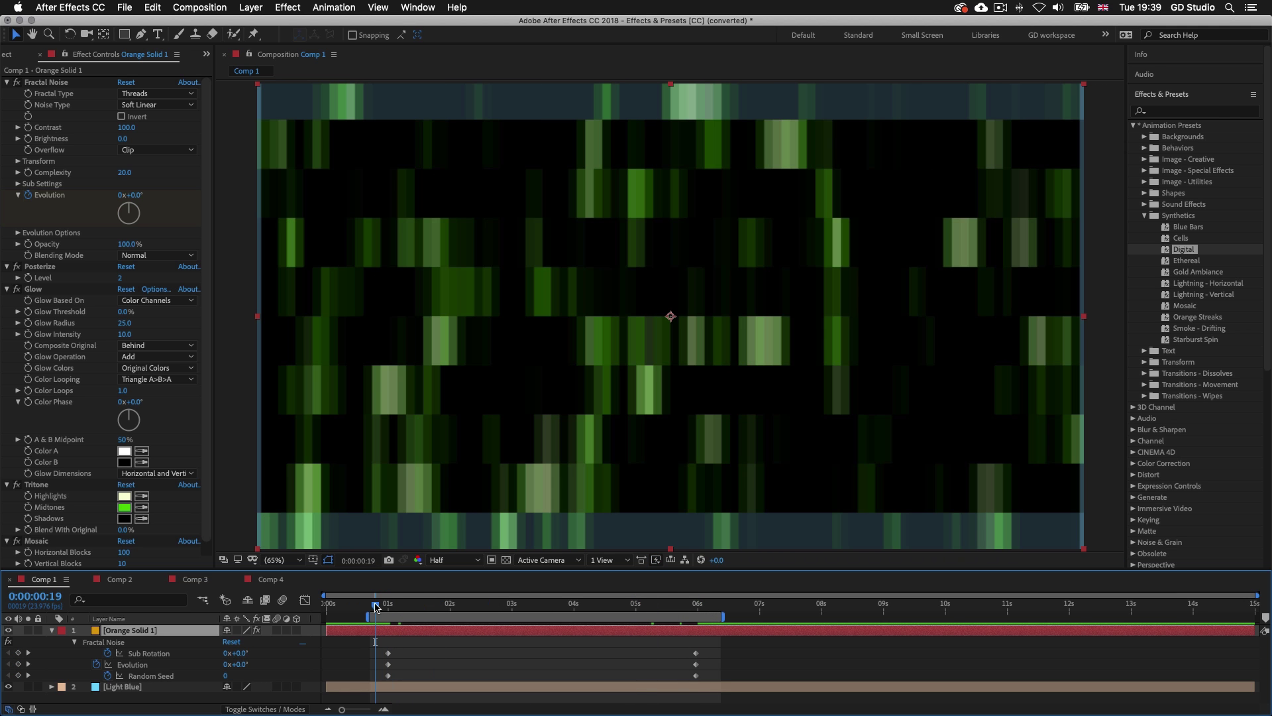
{"action": "left_click", "coordinate": [478, 560]}
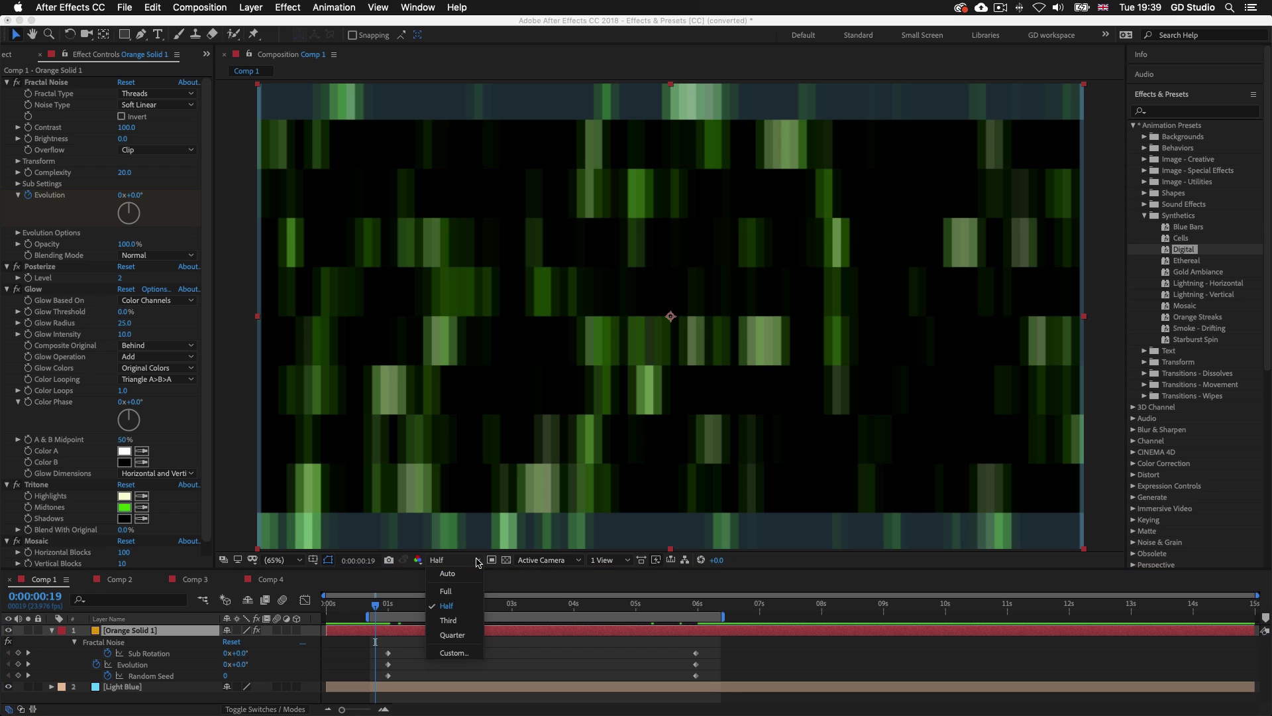
{"action": "left_click", "coordinate": [453, 610]}
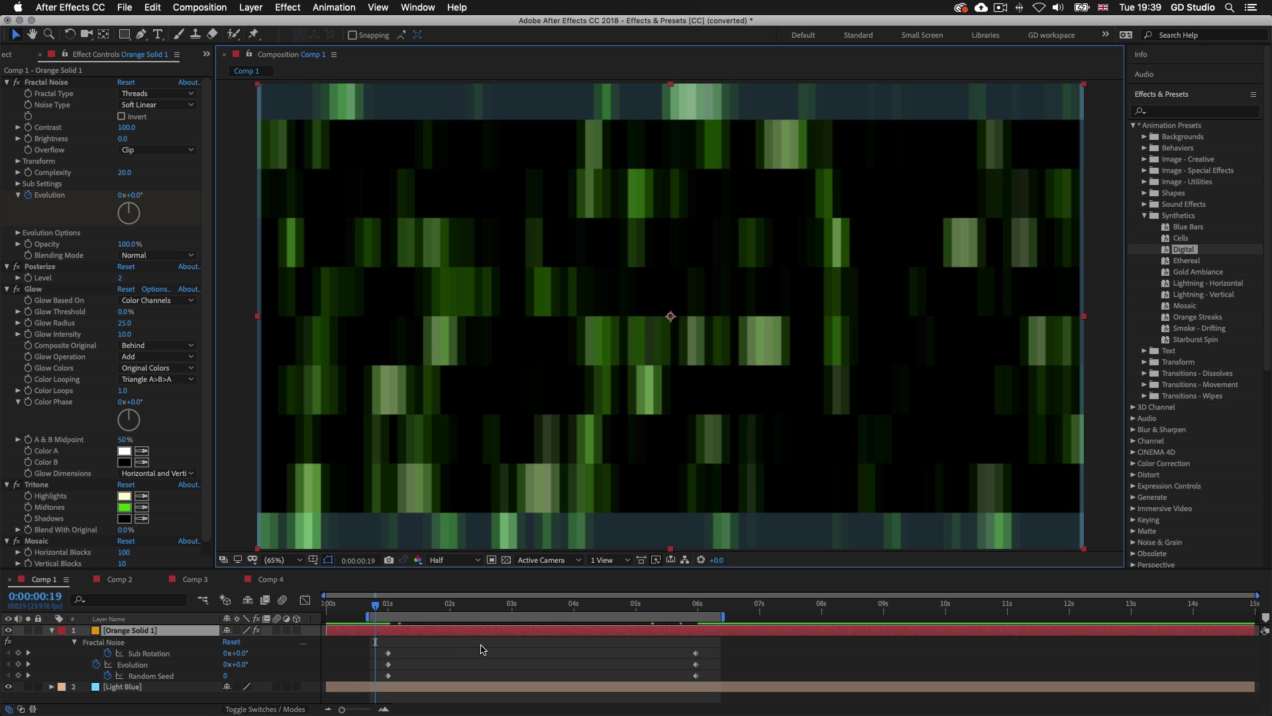
{"action": "key", "text": "space"}
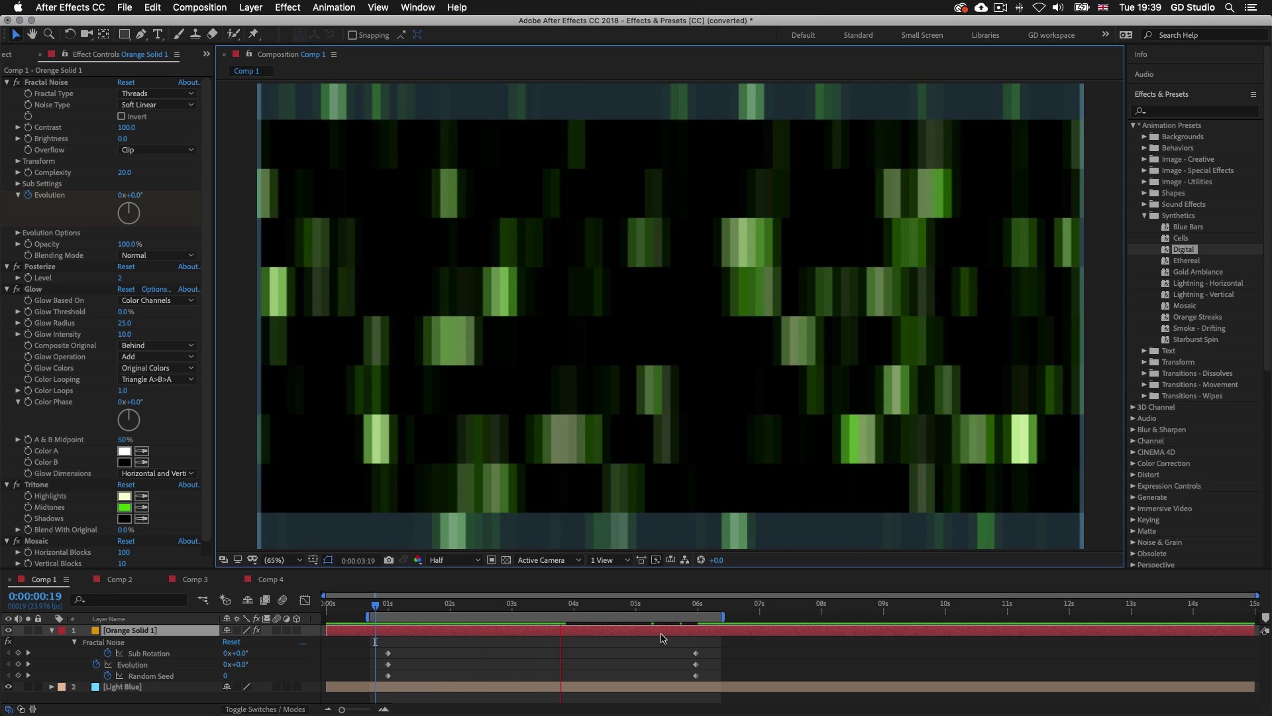
{"action": "key", "text": "space"}
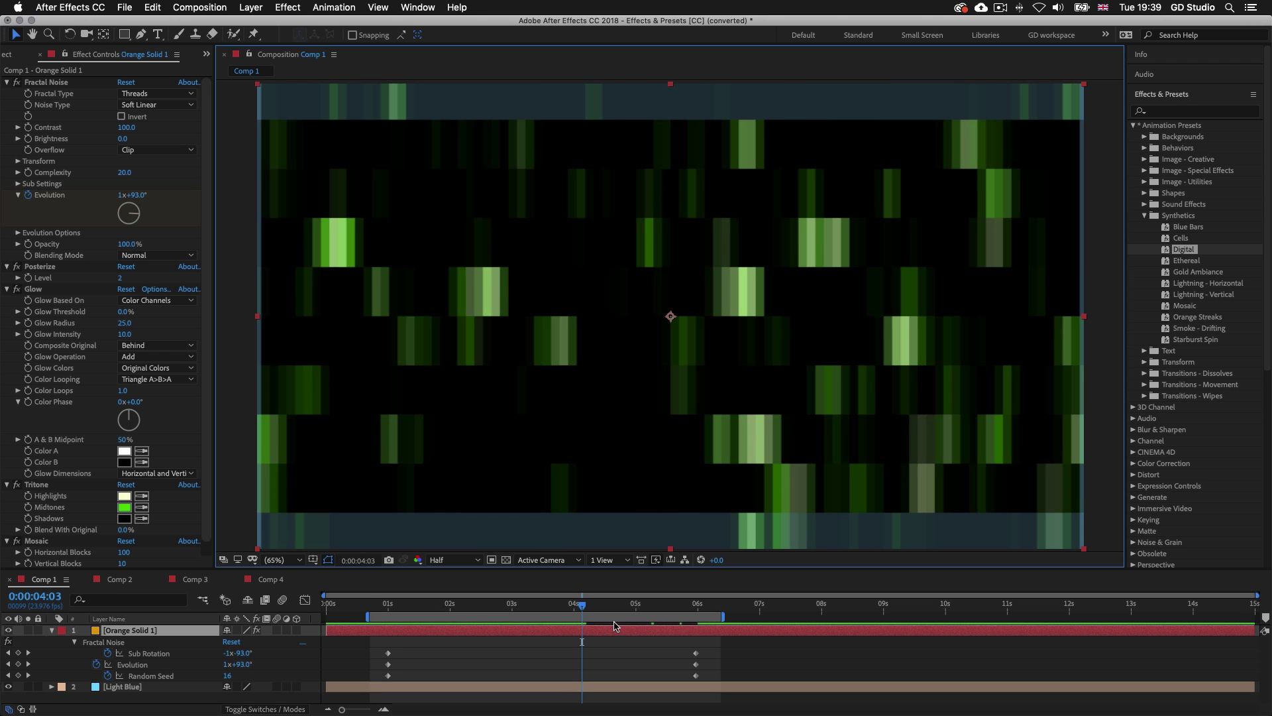
Move the playhead to 0:00:02:13 and look through the preset's effects in the Effect Controls of Orange Solid 1
{"action": "left_click_drag", "start_coordinate": [582, 608], "coordinate": [485, 617]}
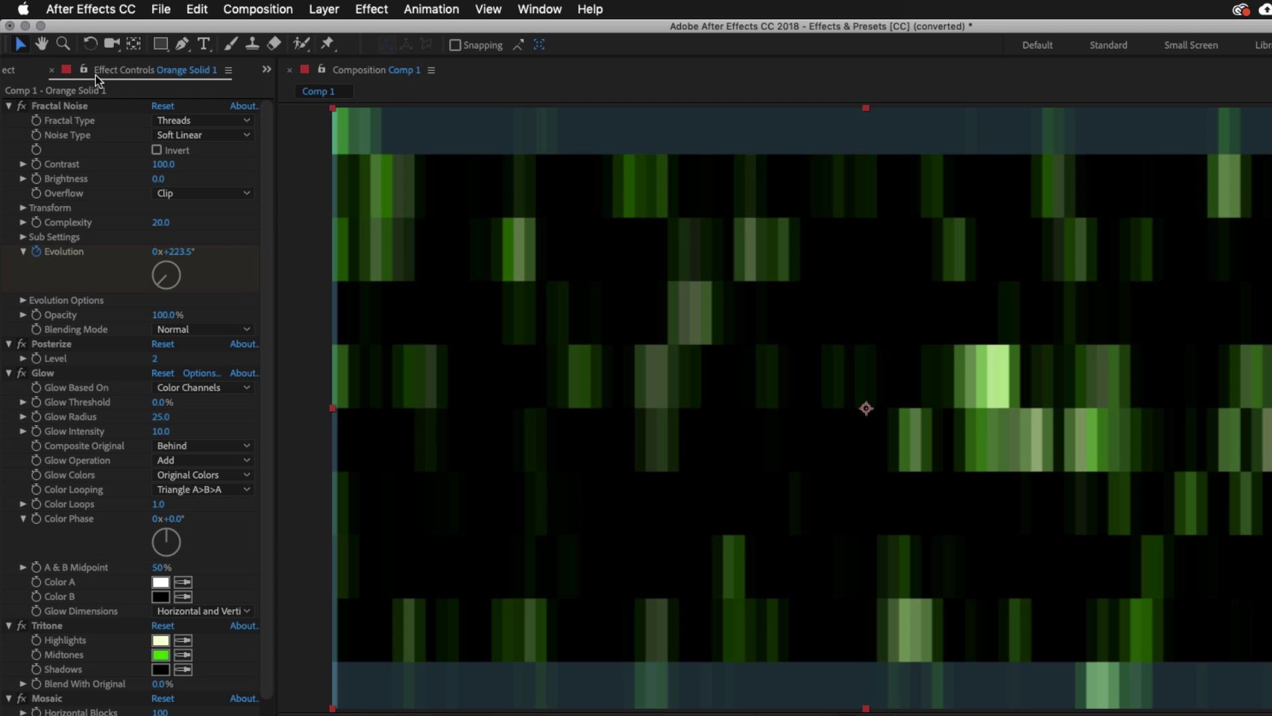
{"action": "left_click", "coordinate": [12, 73]}
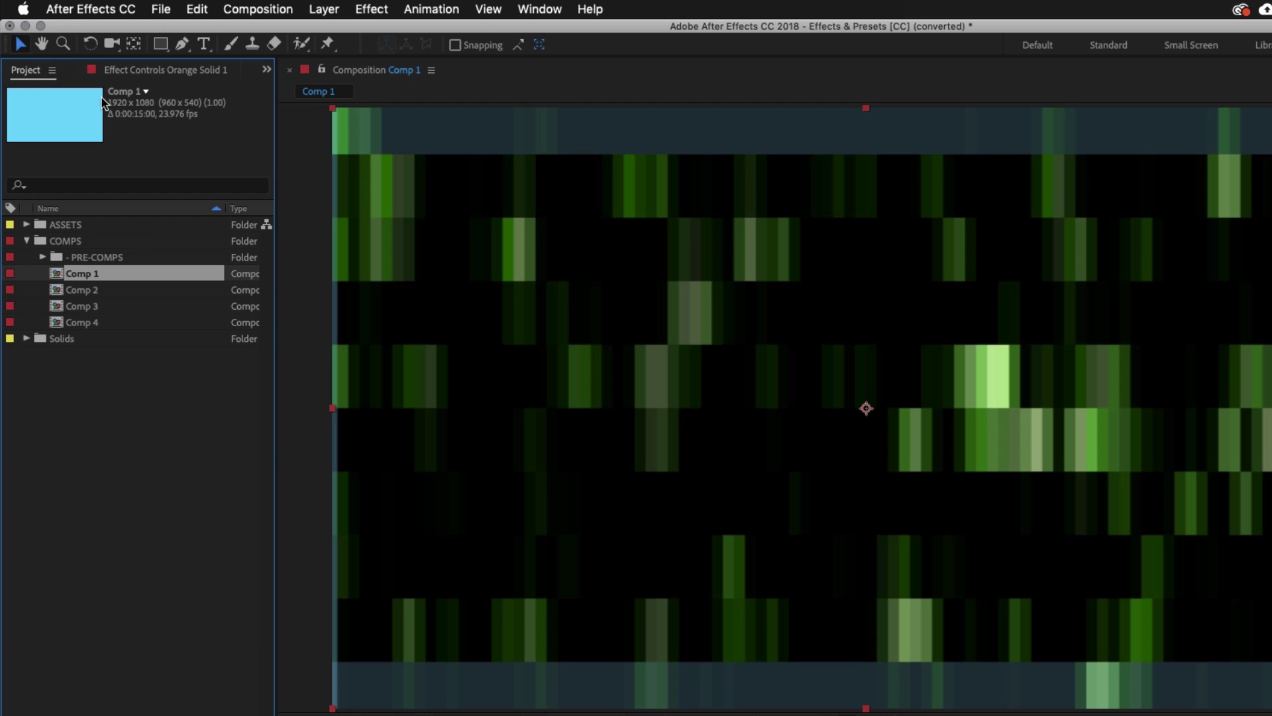
{"action": "left_click", "coordinate": [142, 71]}
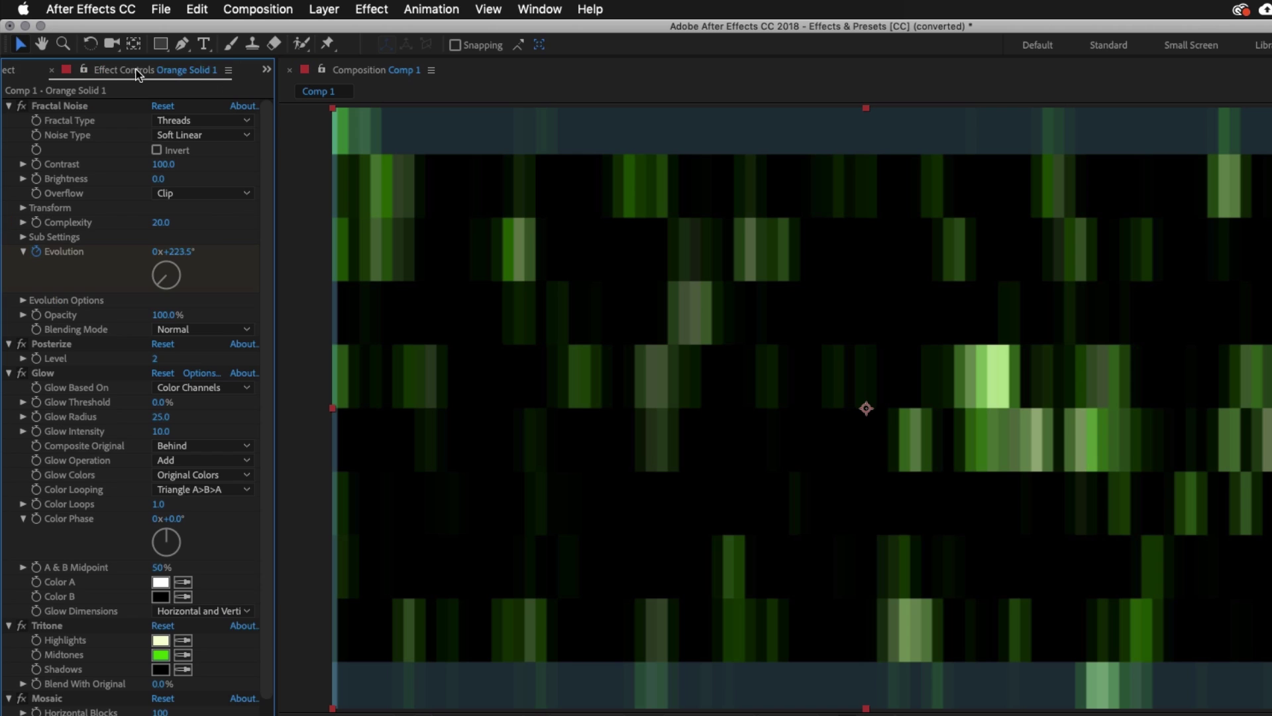
{"action": "scroll", "coordinate": [146, 348], "scroll_direction": "down", "scroll_amount": 1}
{"action": "scroll", "coordinate": [147, 343], "scroll_direction": "up", "scroll_amount": 1}
Collapse the Fractal Noise, Posterize, Glow, Tritone and Mosaic effects of Orange Solid 1
{"action": "left_click", "coordinate": [9, 106]}
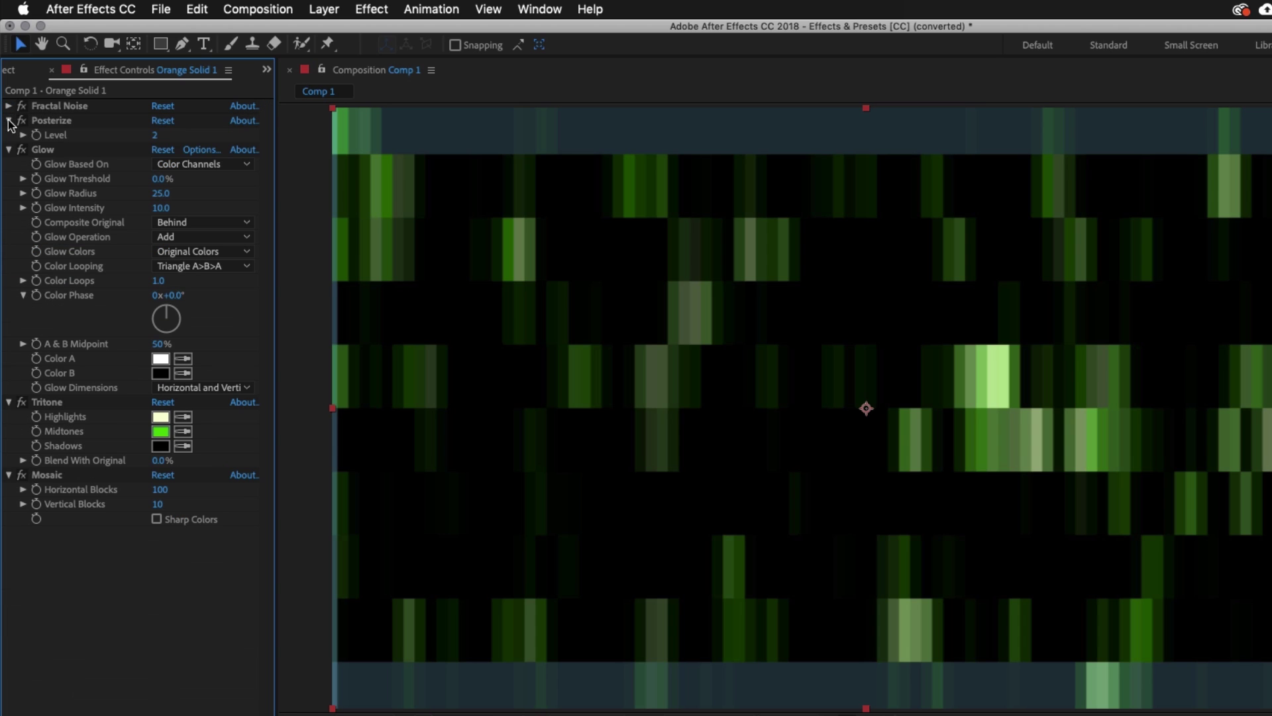
{"action": "left_click", "coordinate": [9, 120]}
{"action": "left_click", "coordinate": [9, 135]}
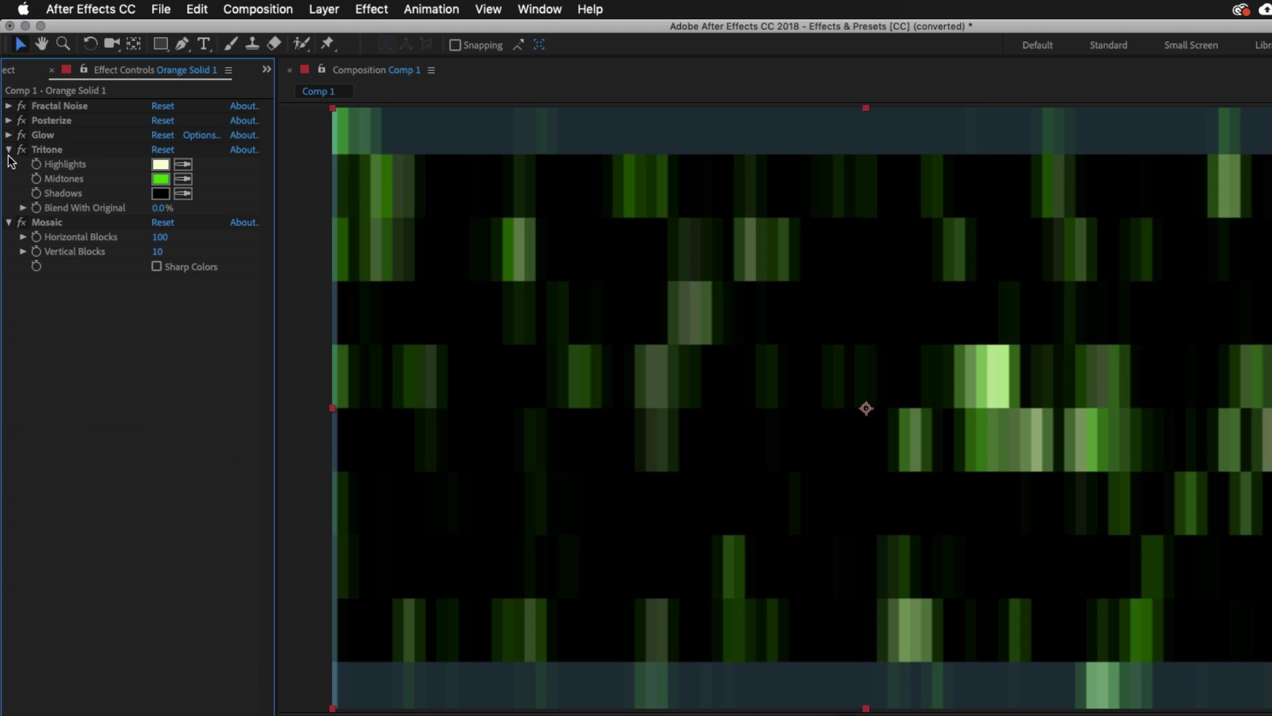
{"action": "left_click", "coordinate": [8, 150]}
{"action": "left_click", "coordinate": [9, 165]}
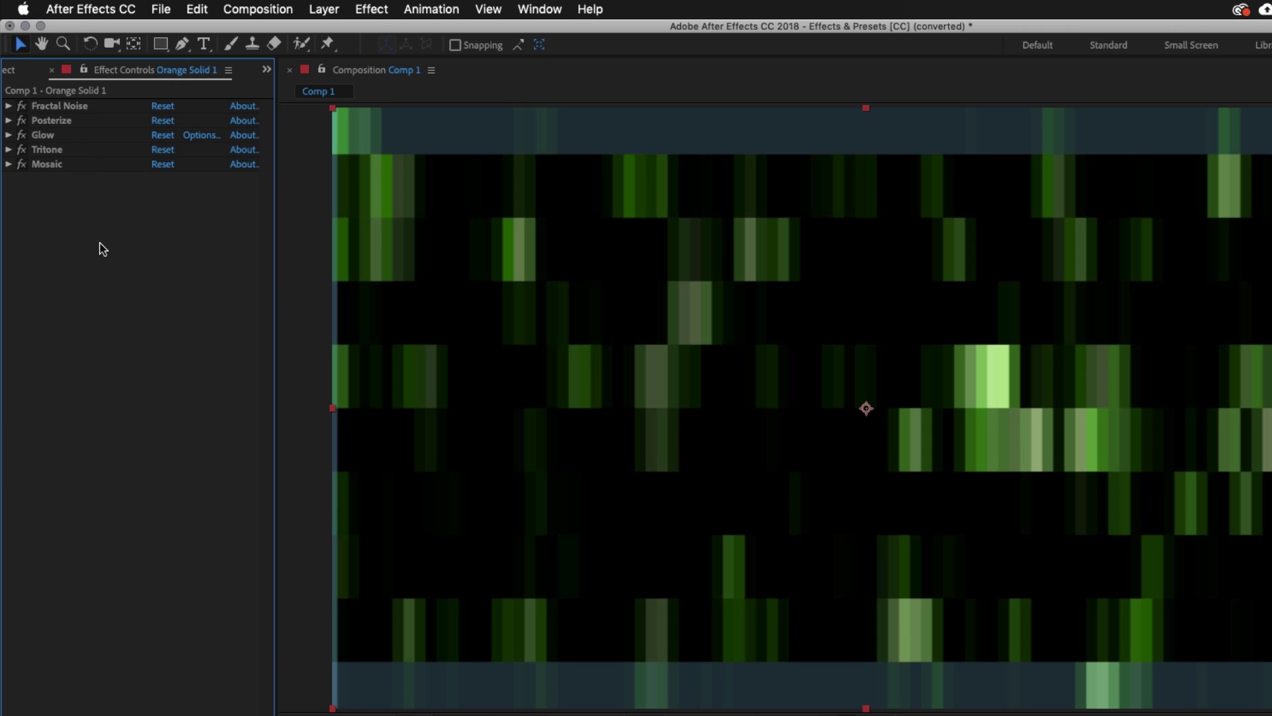
Disable Mosaic, Tritone, Glow and Posterize one after another on Orange Solid 1, leaving Fractal Noise enabled
{"action": "left_click", "coordinate": [22, 164]}
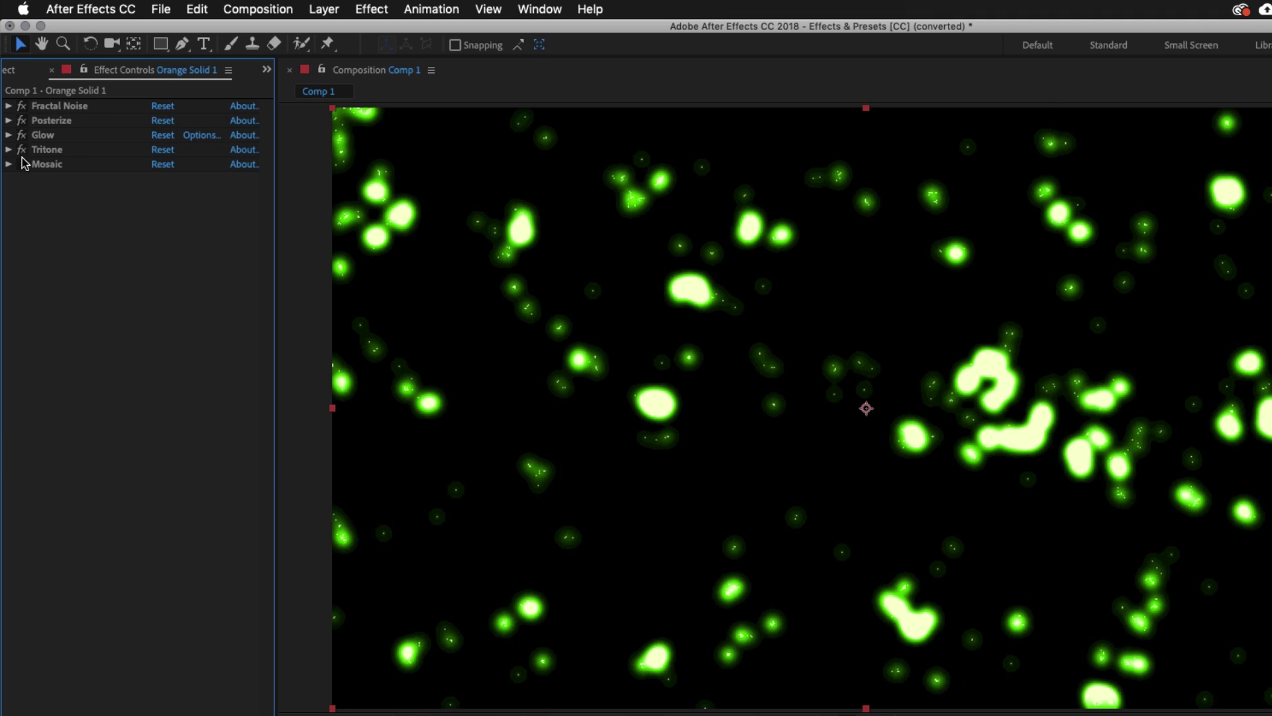
{"action": "left_click", "coordinate": [22, 150]}
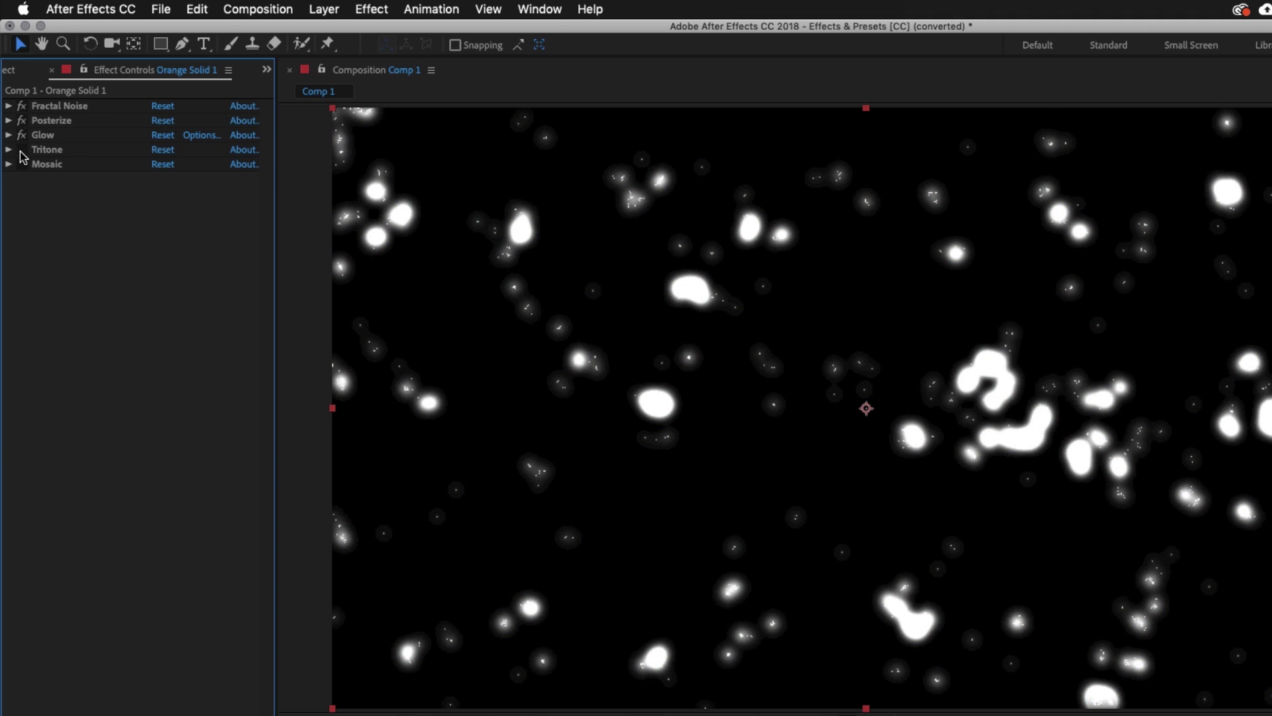
{"action": "left_click", "coordinate": [21, 135]}
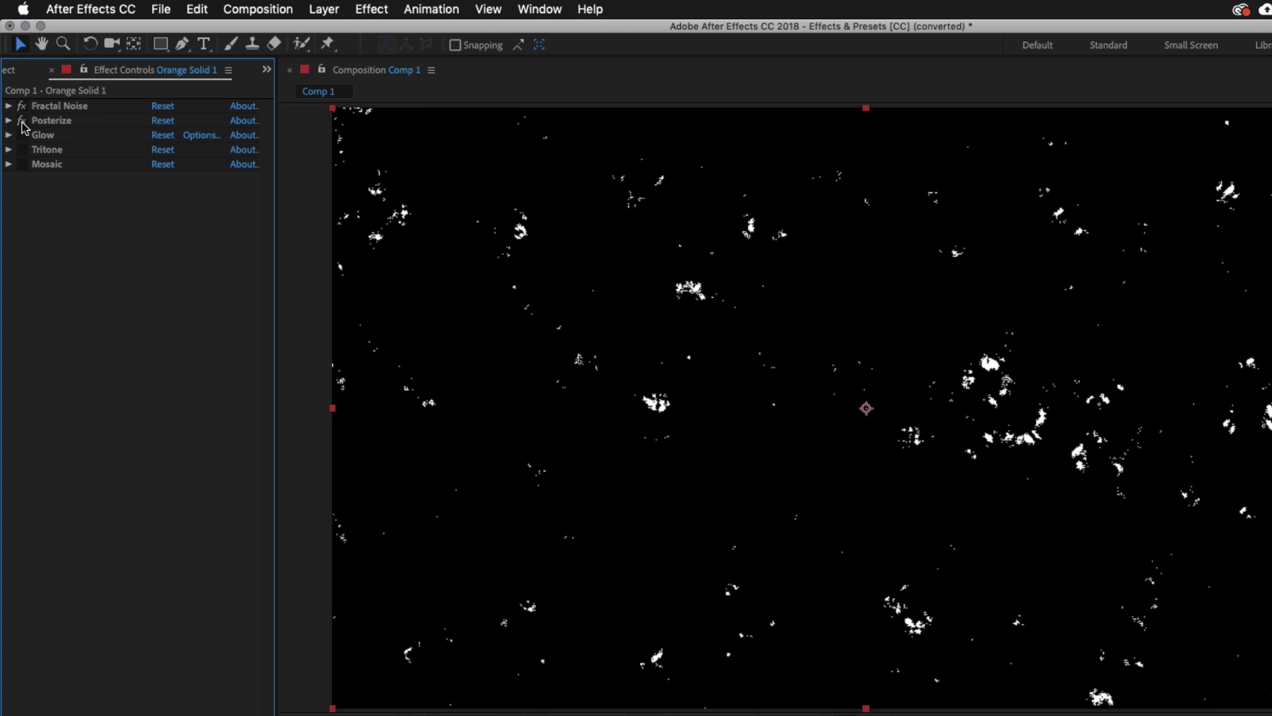
{"action": "left_click", "coordinate": [22, 120]}
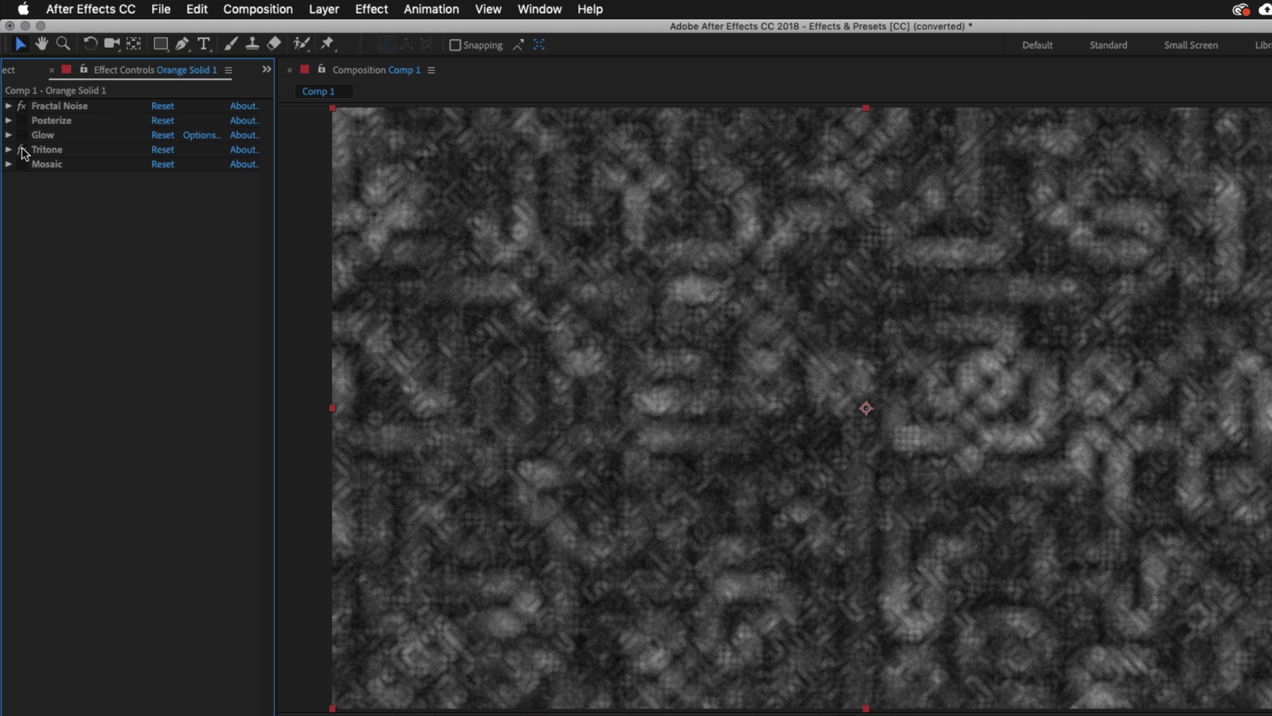
Re-enable Posterize, Glow and Tritone, and compare the solid with Tritone off and on again
{"action": "left_click", "coordinate": [22, 149]}
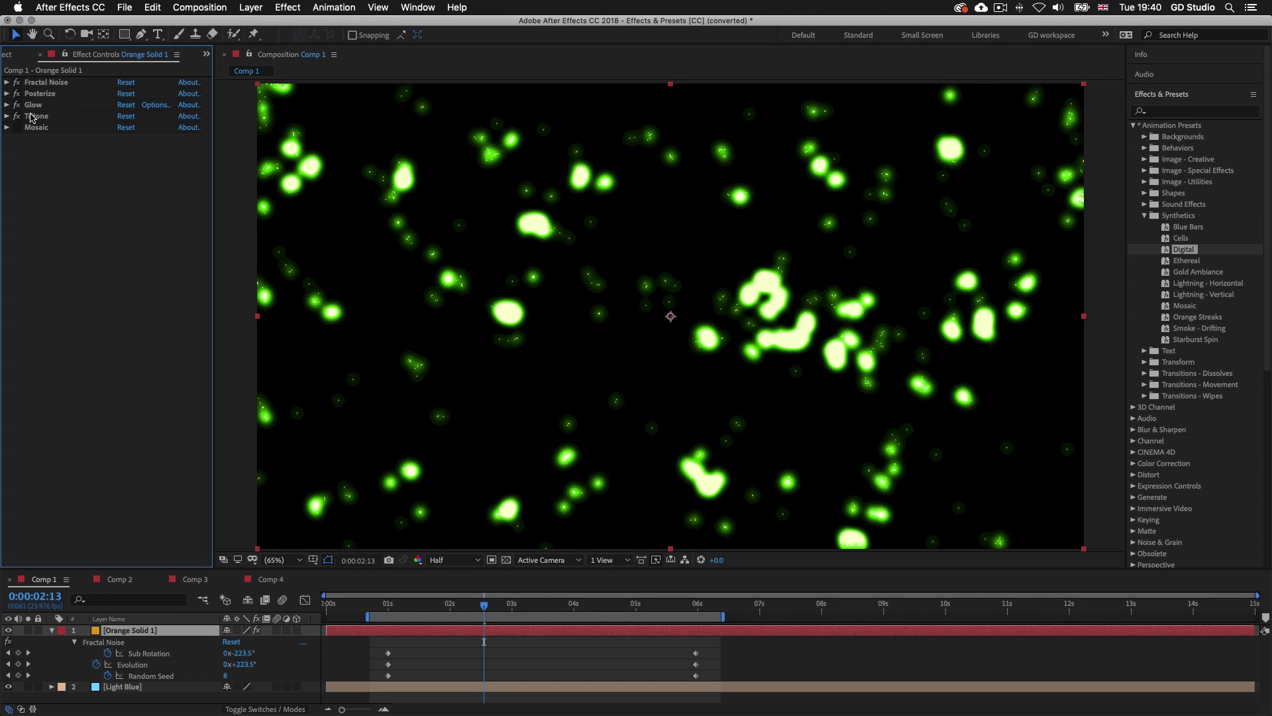
{"action": "left_click", "coordinate": [17, 116]}
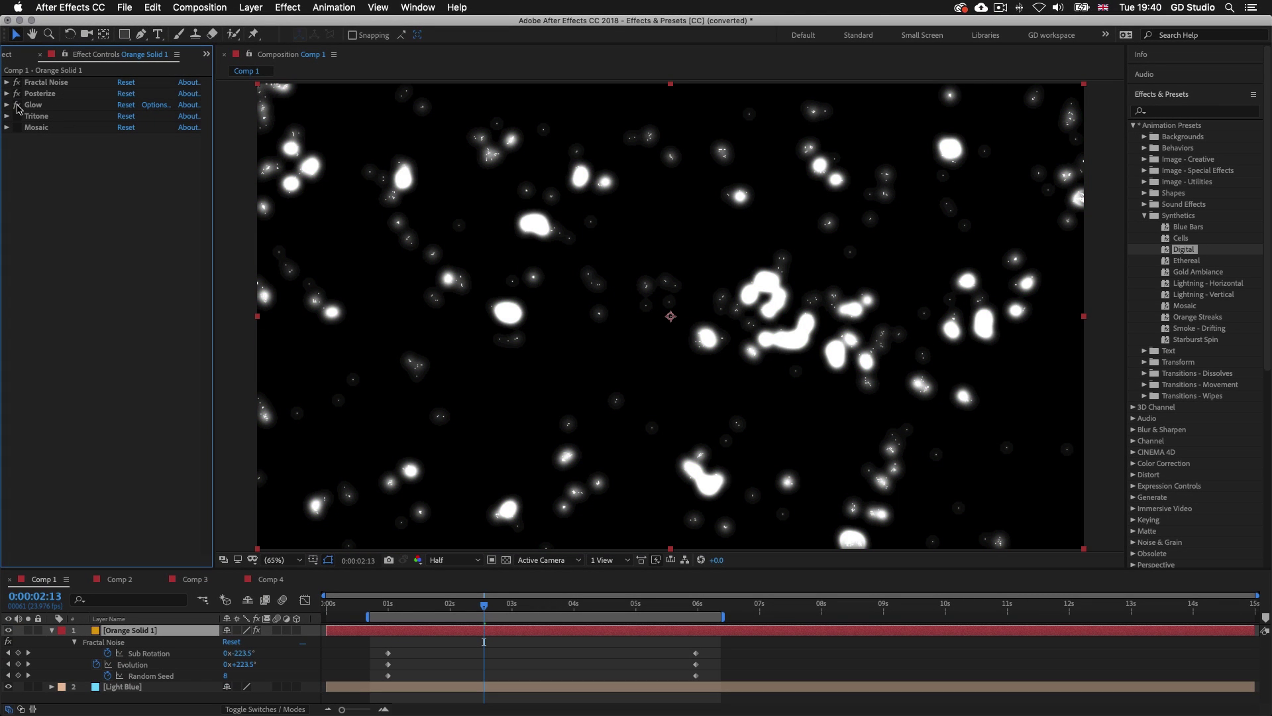
{"action": "left_click", "coordinate": [17, 116]}
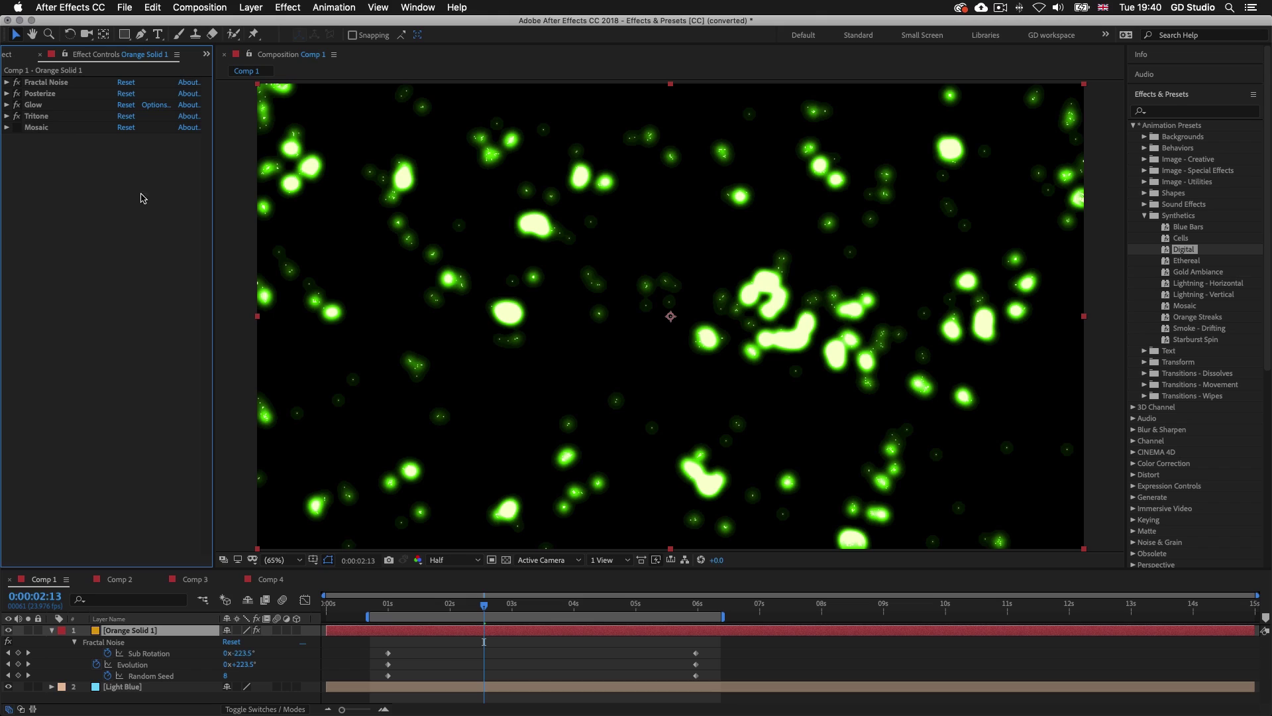
Preview the animation from 0:00:00:18 with Mosaic disabled and stop playback at 0:00:01:18
{"action": "left_click", "coordinate": [372, 614]}
{"action": "key", "text": "space"}
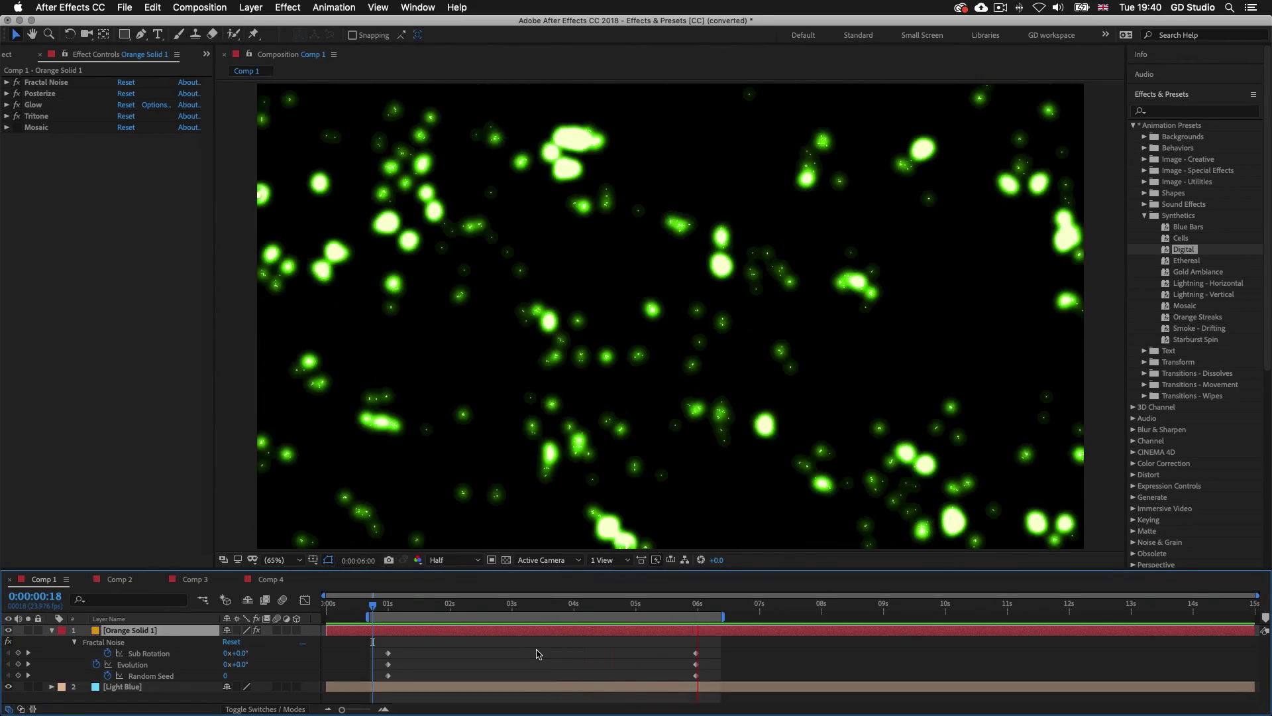
{"action": "key", "text": "space"}
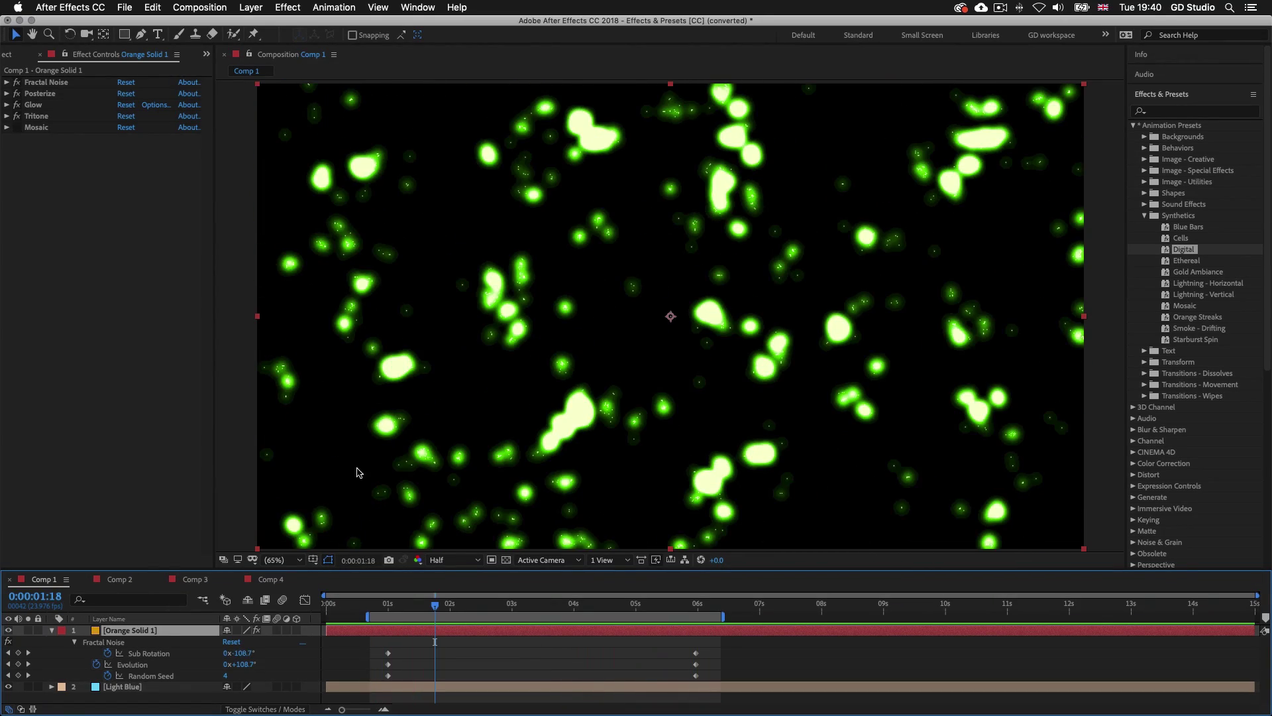
Disable Tritone, Glow and Posterize on the solid and preview Fractal Noise alone from 0:00:00:20
{"action": "left_click", "coordinate": [17, 116]}
{"action": "left_click", "coordinate": [17, 106]}
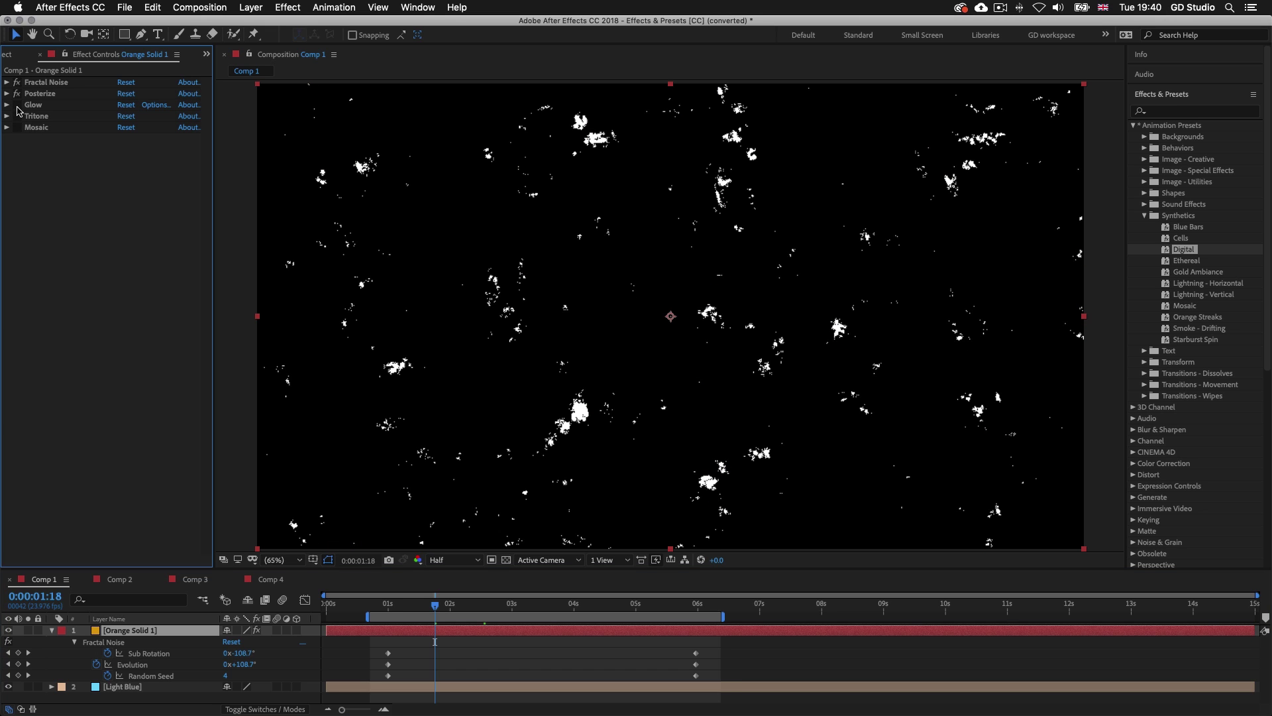
{"action": "left_click", "coordinate": [17, 94]}
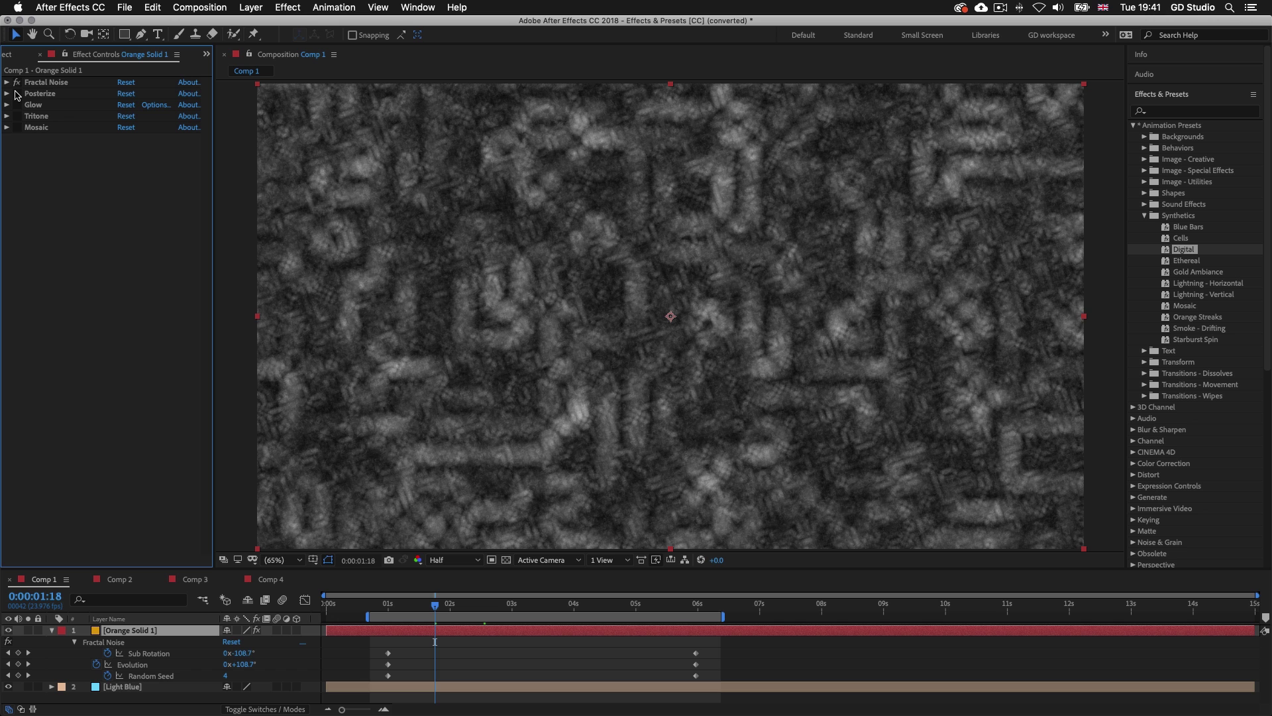
{"action": "left_click", "coordinate": [379, 610]}
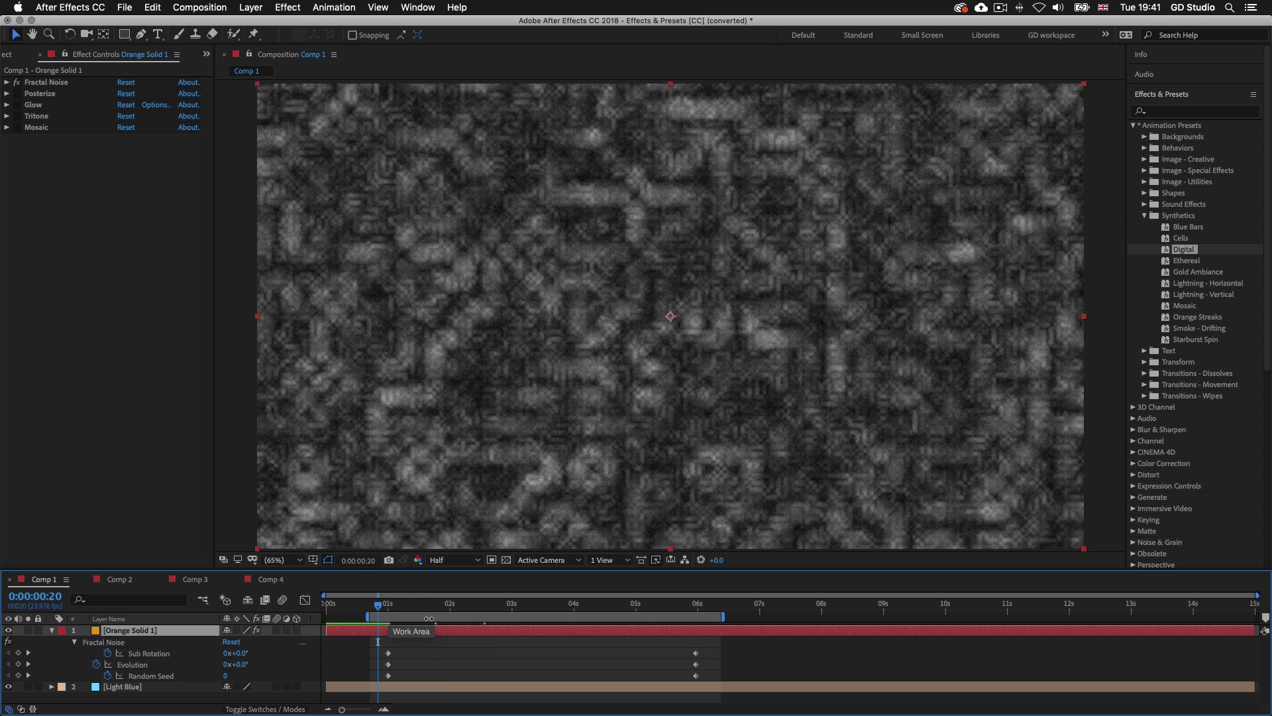
{"action": "key", "text": "space"}
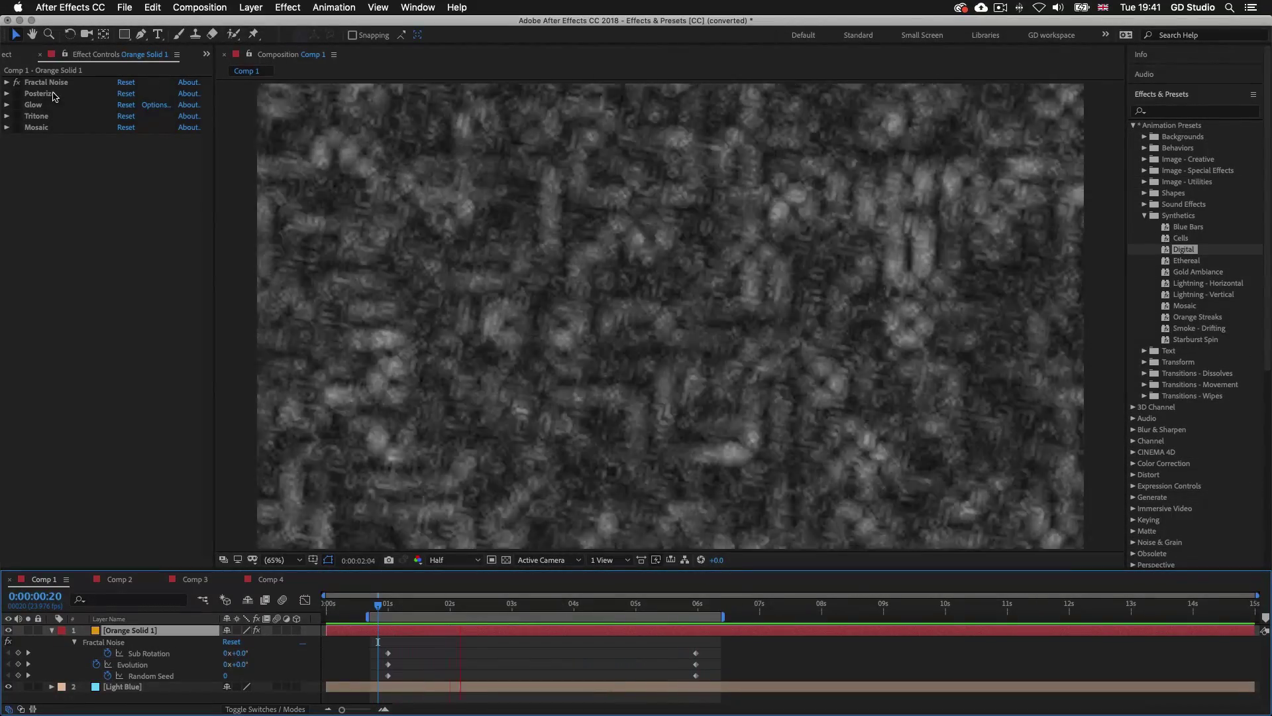
Re-enable Posterize, Glow, Tritone and Mosaic one after another during playback, and stop the preview
{"action": "left_click", "coordinate": [18, 95]}
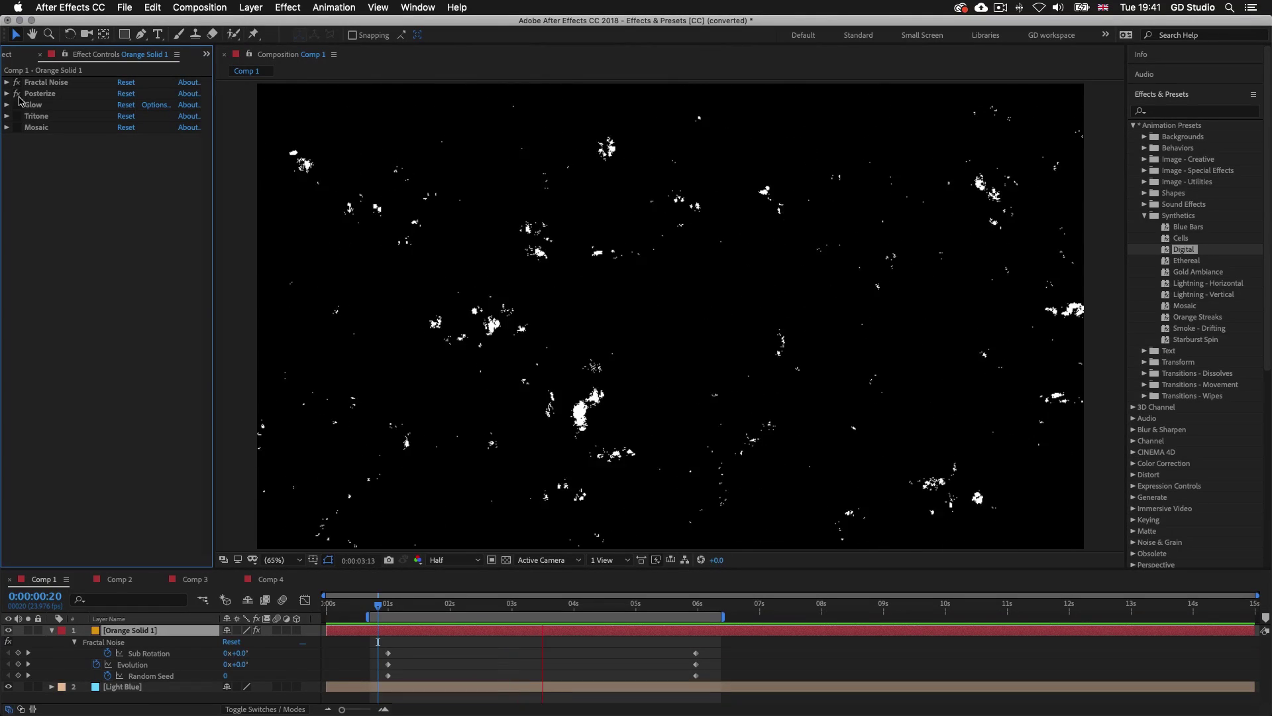
{"action": "left_click", "coordinate": [17, 105]}
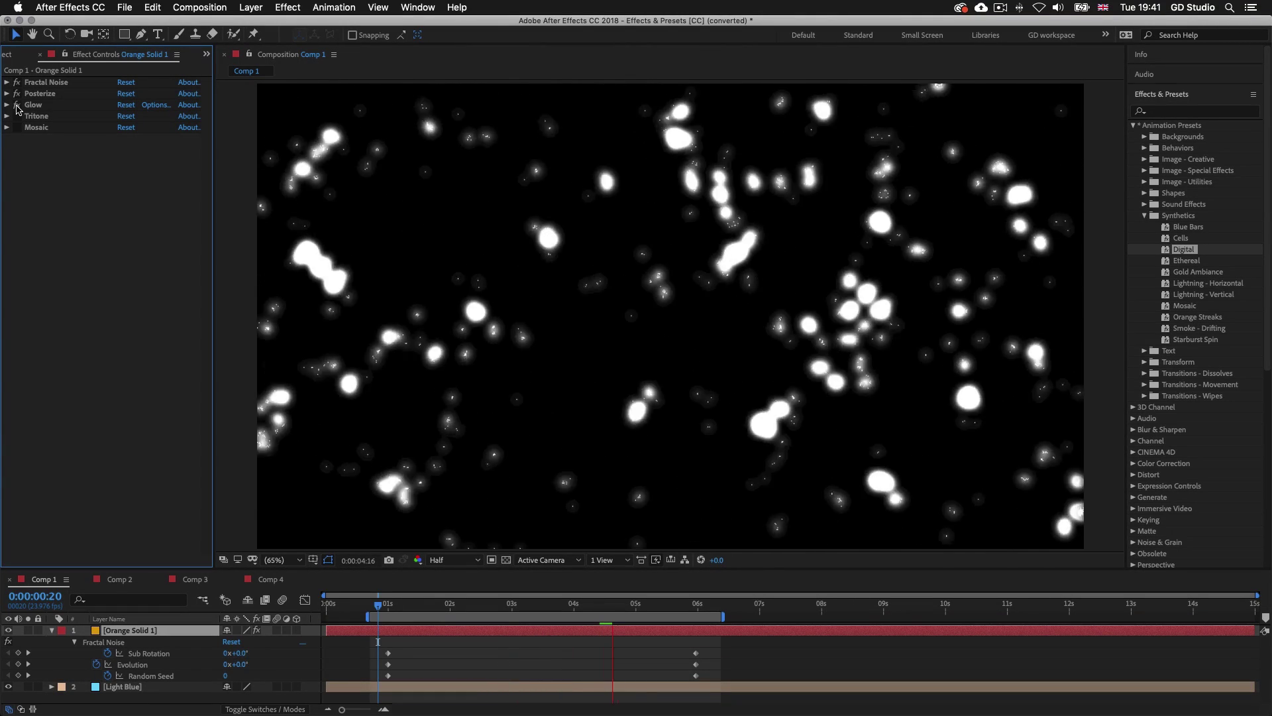
{"action": "left_click", "coordinate": [17, 117]}
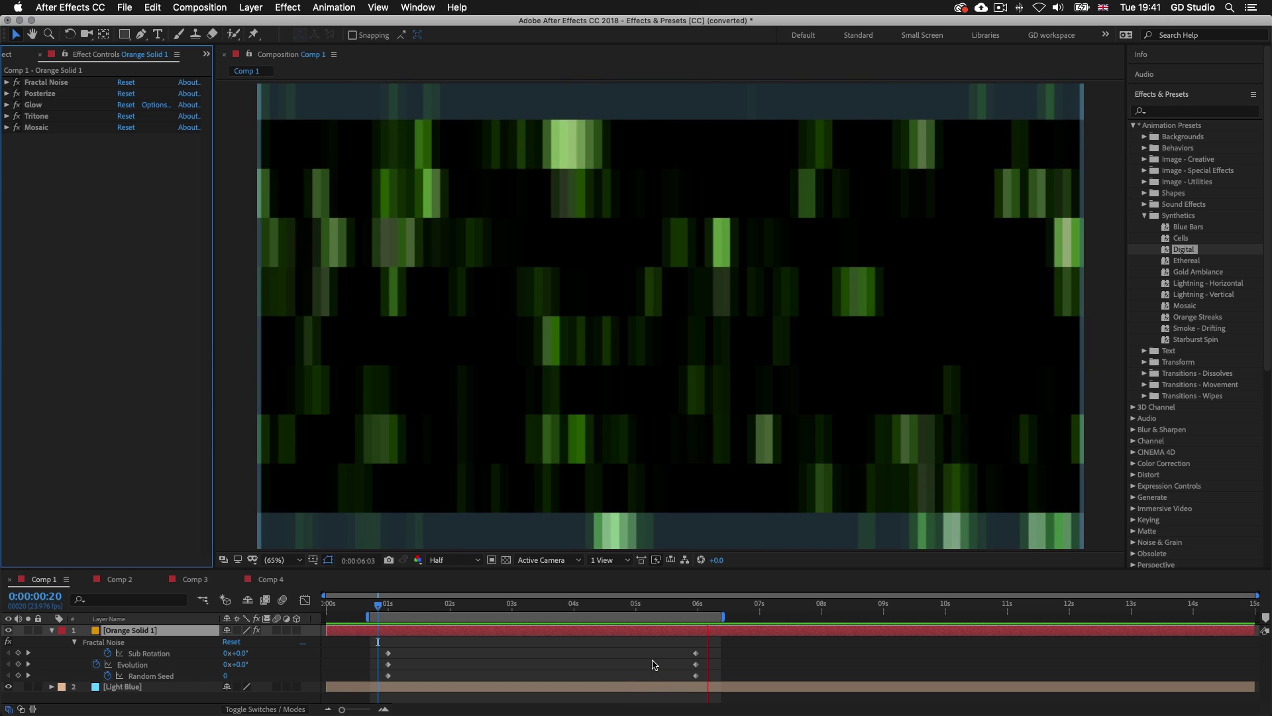
{"action": "key", "text": "space"}
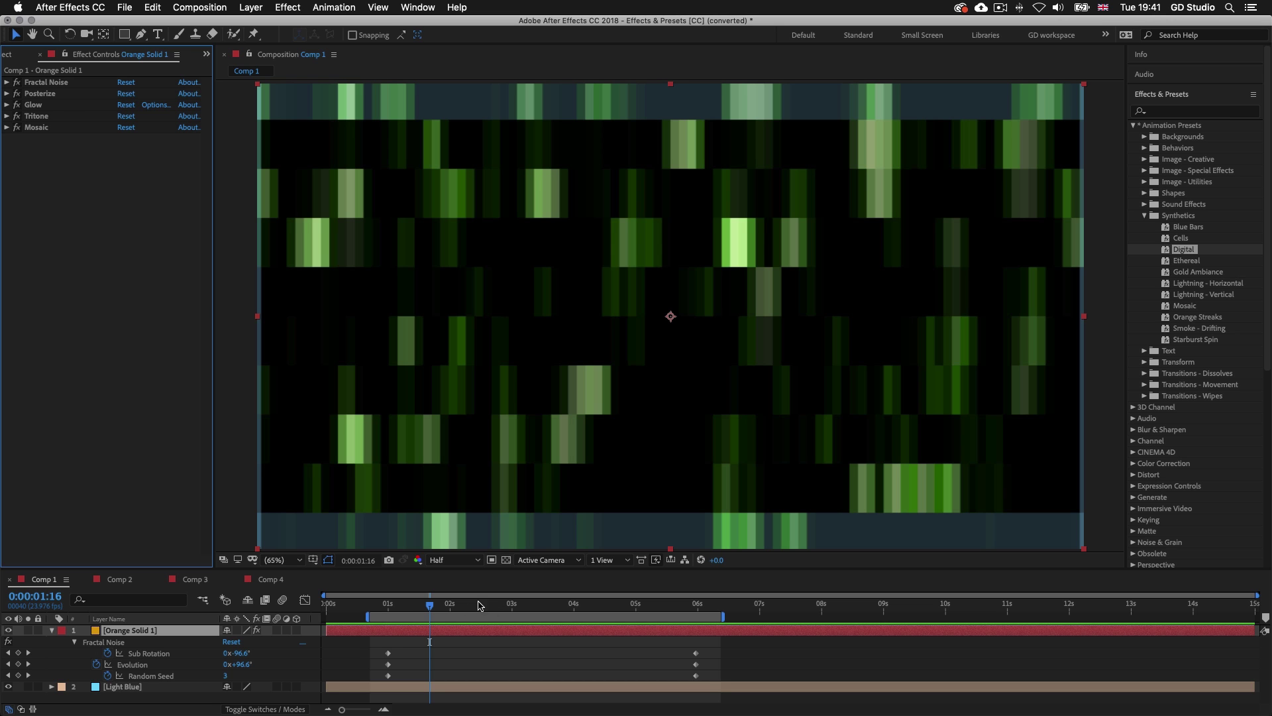
Preview the full effect stack from 0:00:00:19 and set Mosaic's Horizontal Blocks to 21
{"action": "left_click_drag", "start_coordinate": [431, 609], "coordinate": [377, 607]}
{"action": "key", "text": "space"}
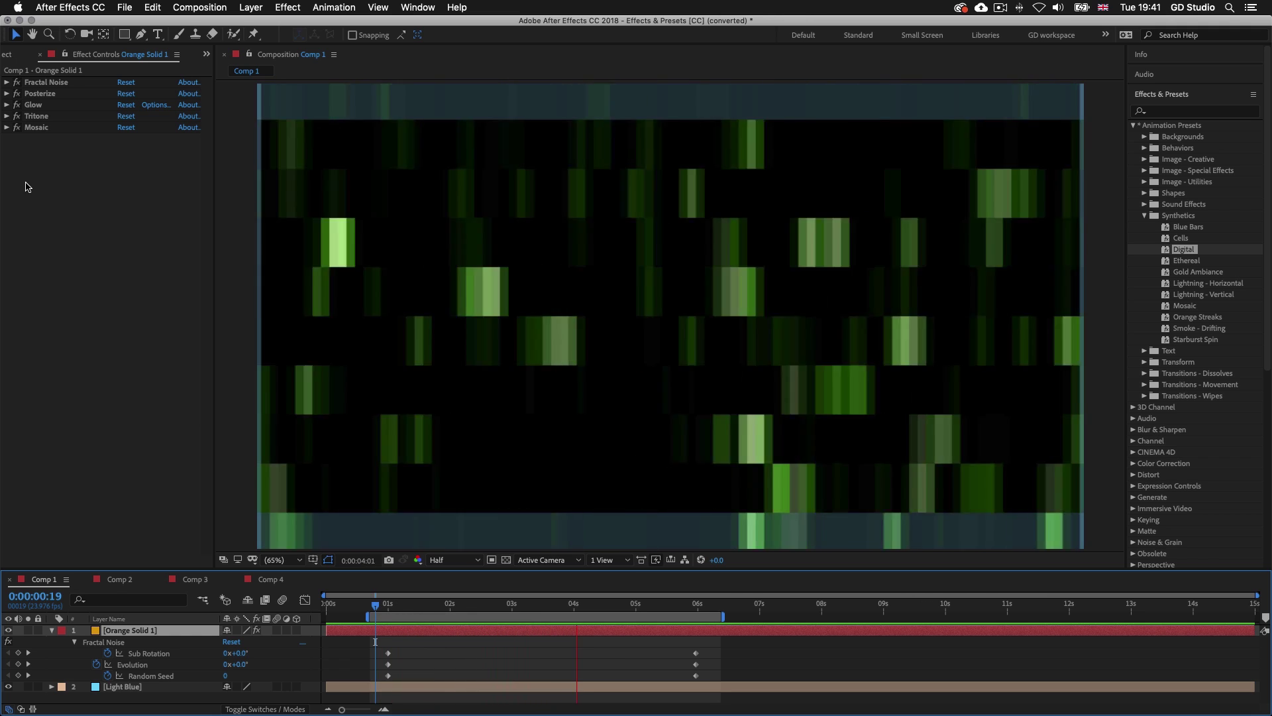
{"action": "left_click", "coordinate": [7, 127]}
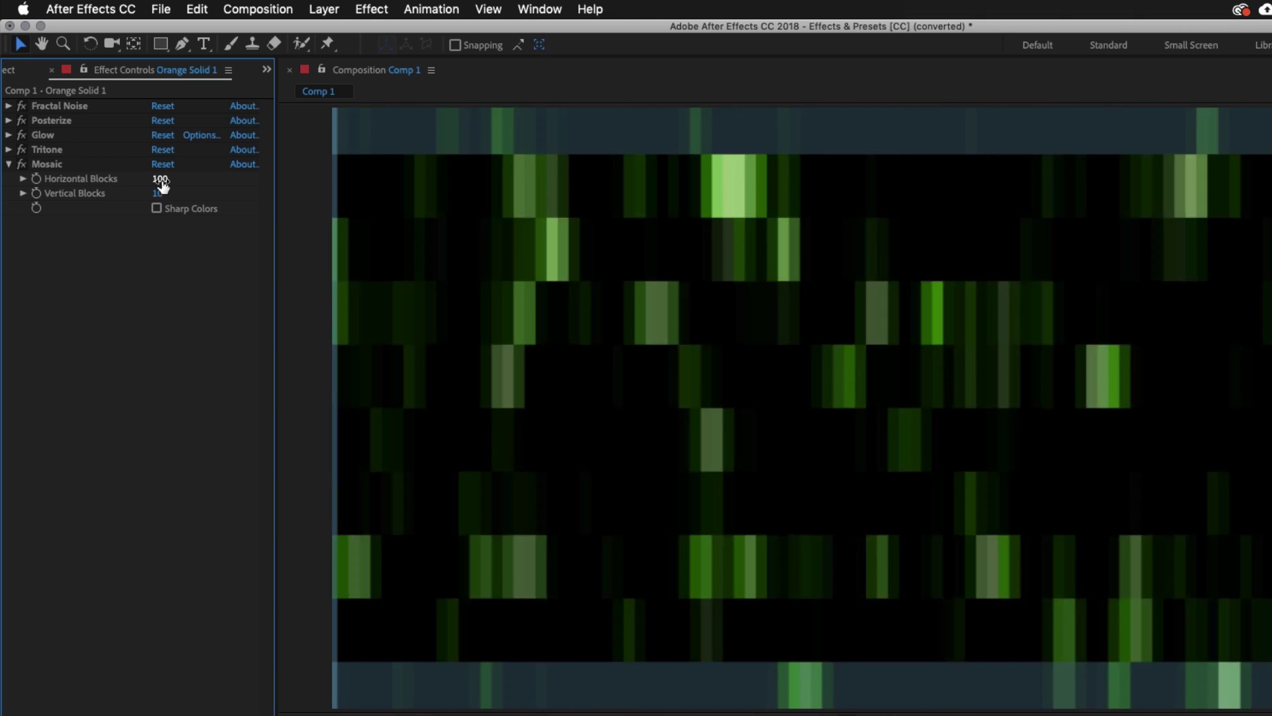
{"action": "left_click_drag", "start_coordinate": [159, 178], "coordinate": [106, 185]}
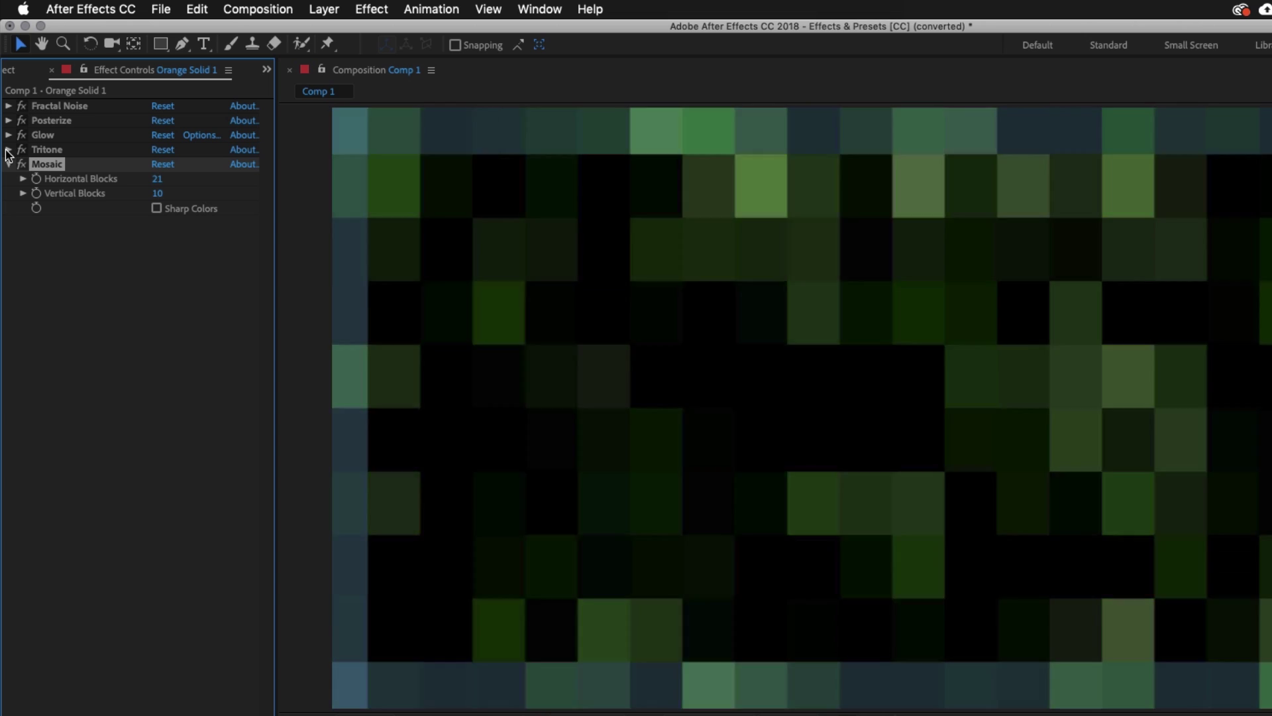
Change the Tritone Midtones colour to light blue and set the Glow Radius to 50
{"action": "left_click", "coordinate": [8, 149]}
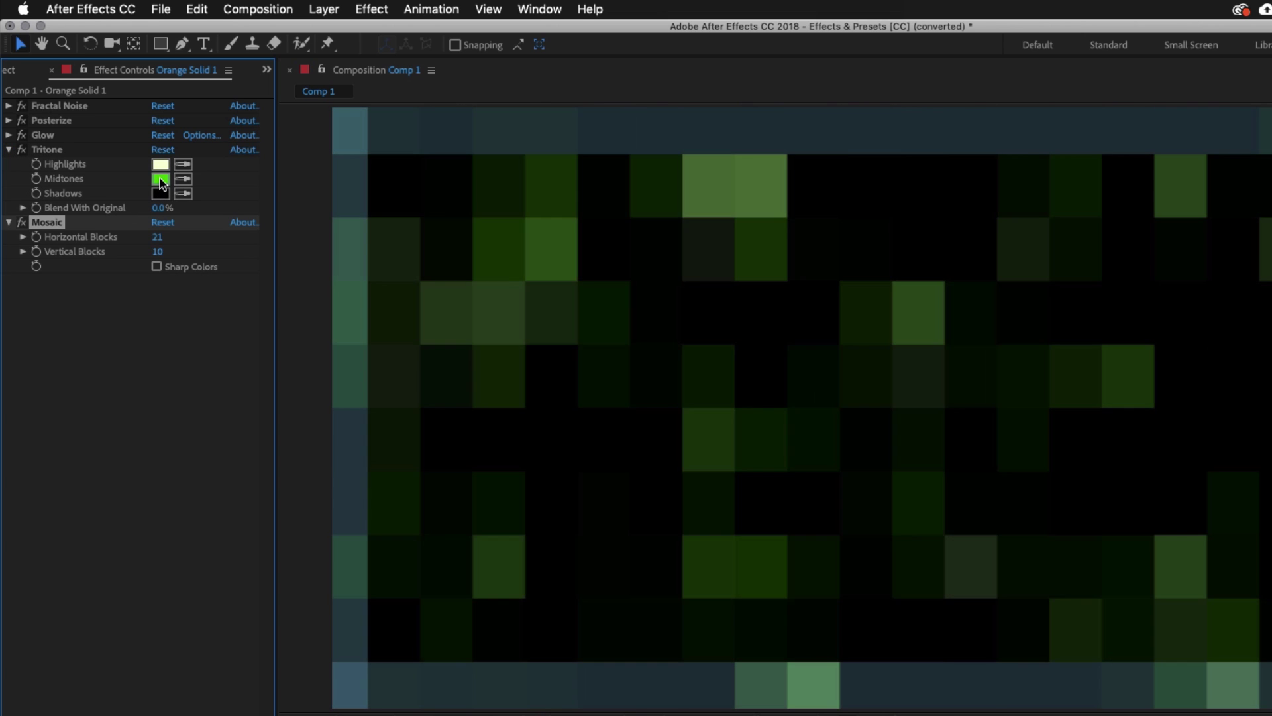
{"action": "left_click", "coordinate": [160, 179]}
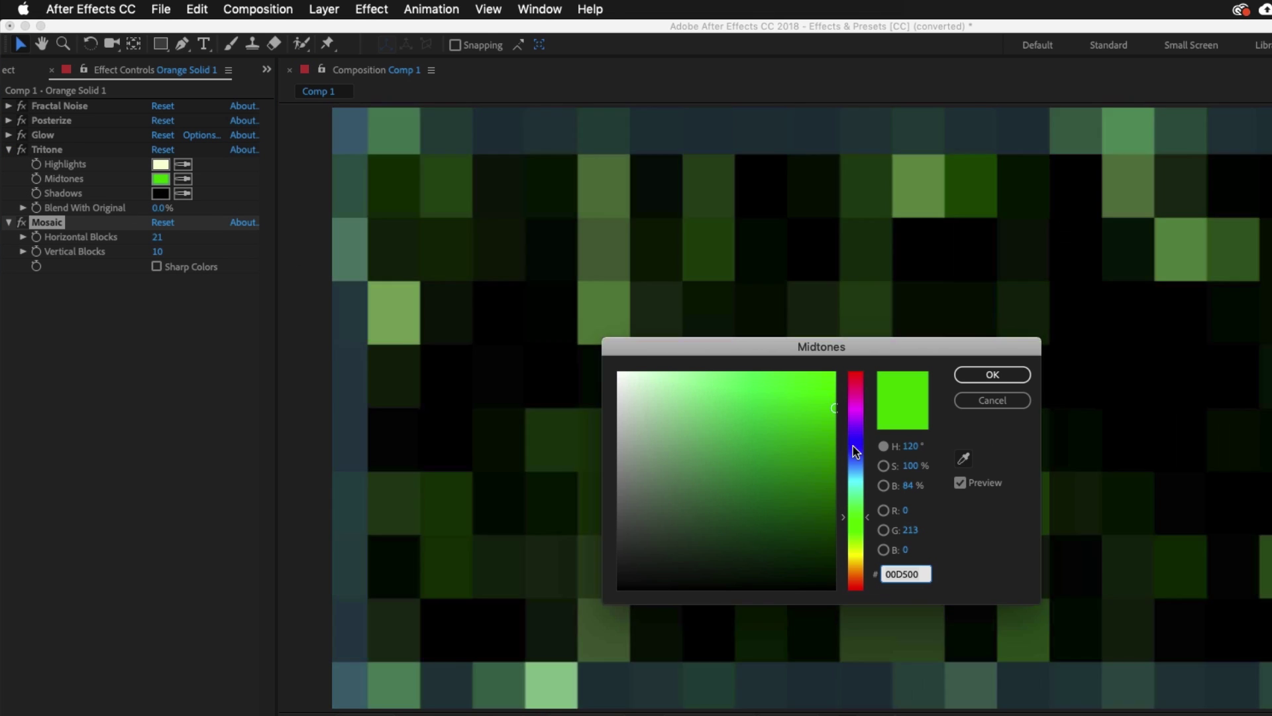
{"action": "left_click", "coordinate": [857, 477]}
{"action": "left_click", "coordinate": [993, 375]}
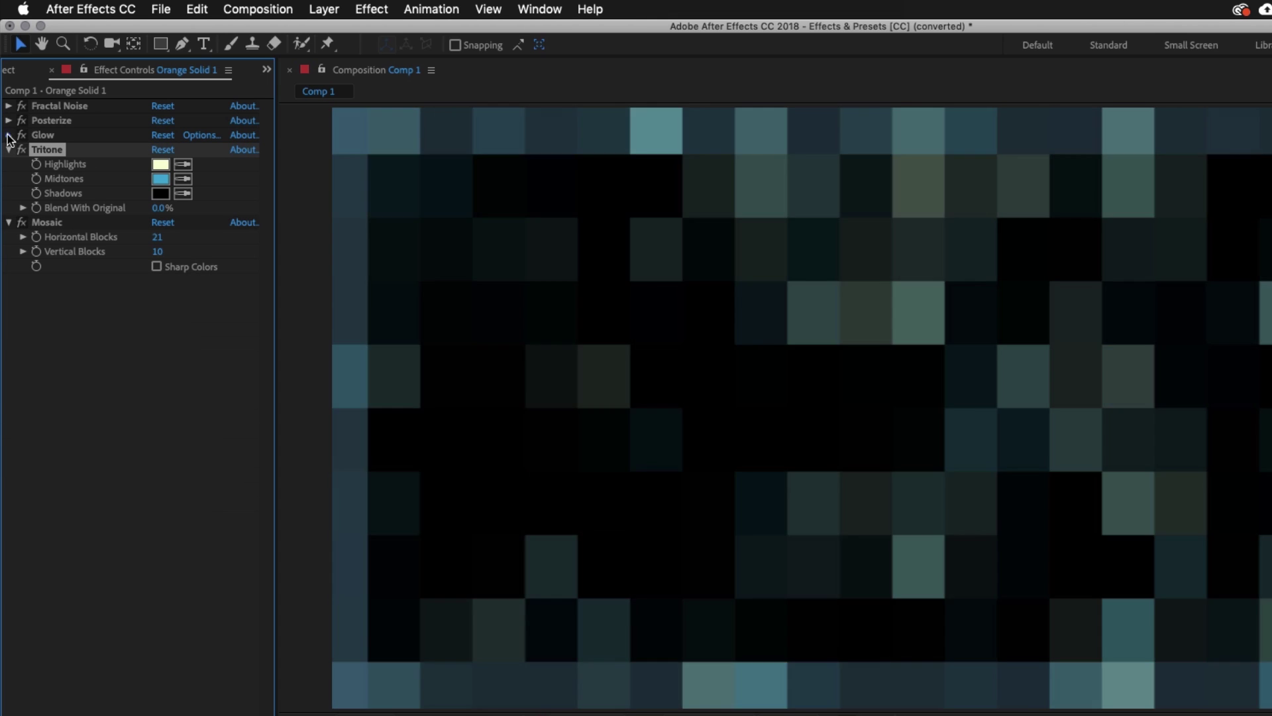
{"action": "left_click", "coordinate": [9, 135]}
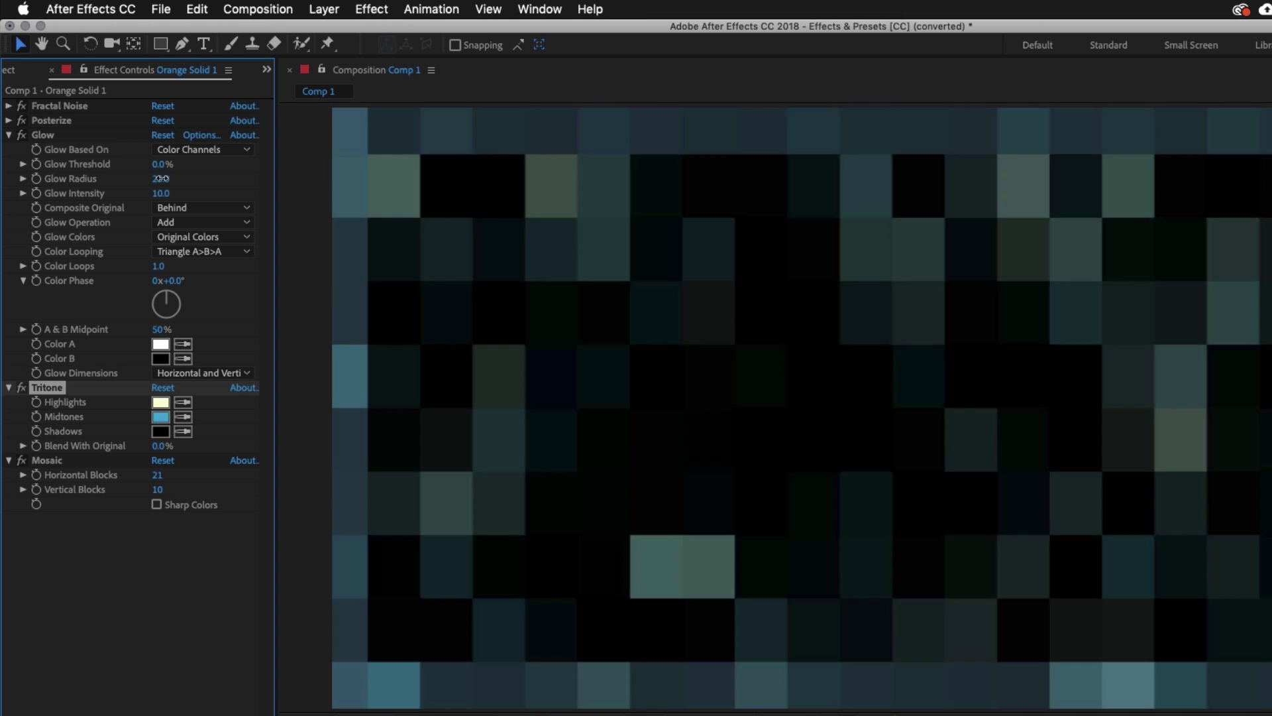
{"action": "left_click_drag", "start_coordinate": [162, 178], "coordinate": [179, 179]}
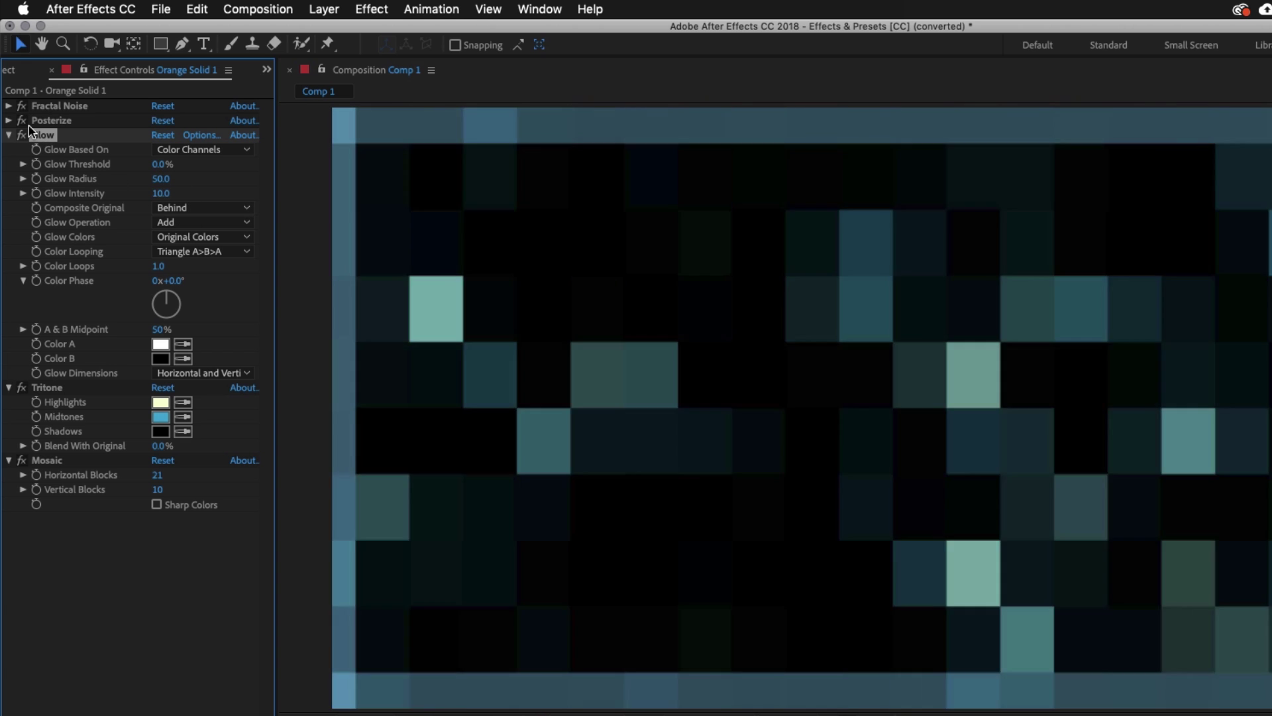
Set the Posterize Level to 3 and the Fractal Noise Contrast to 79
{"action": "left_click", "coordinate": [9, 120]}
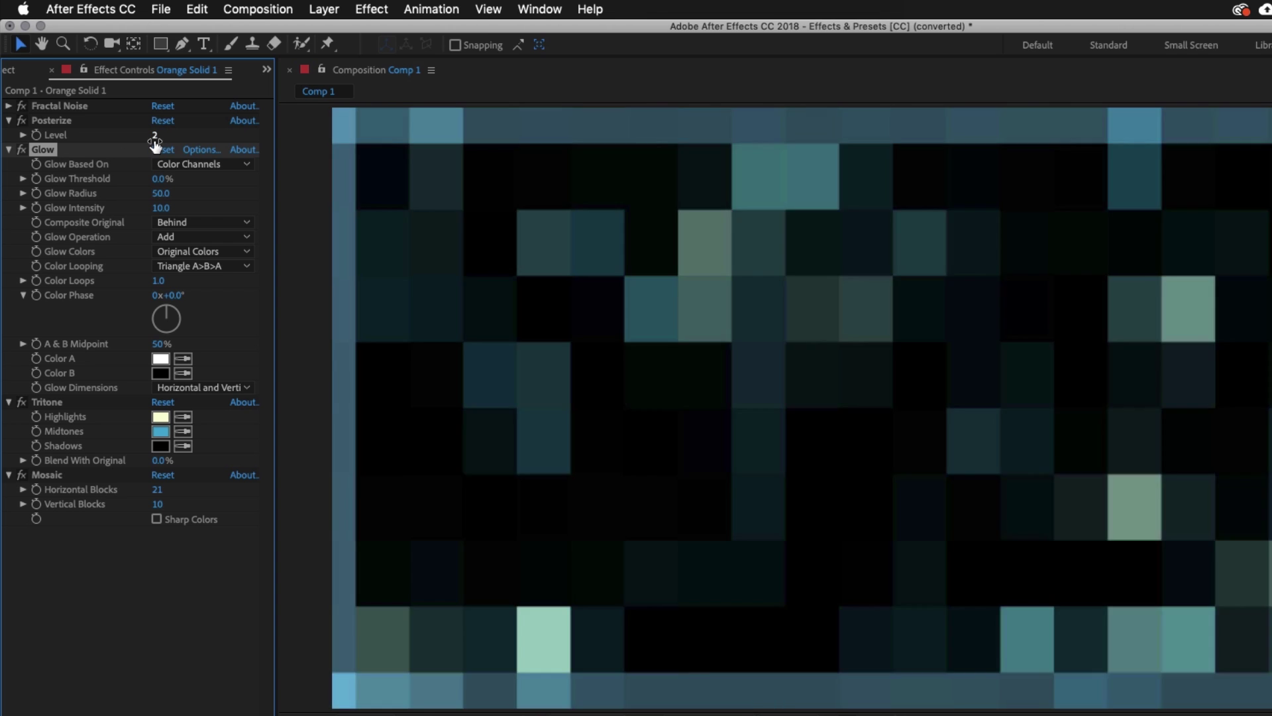
{"action": "left_click", "coordinate": [155, 136]}
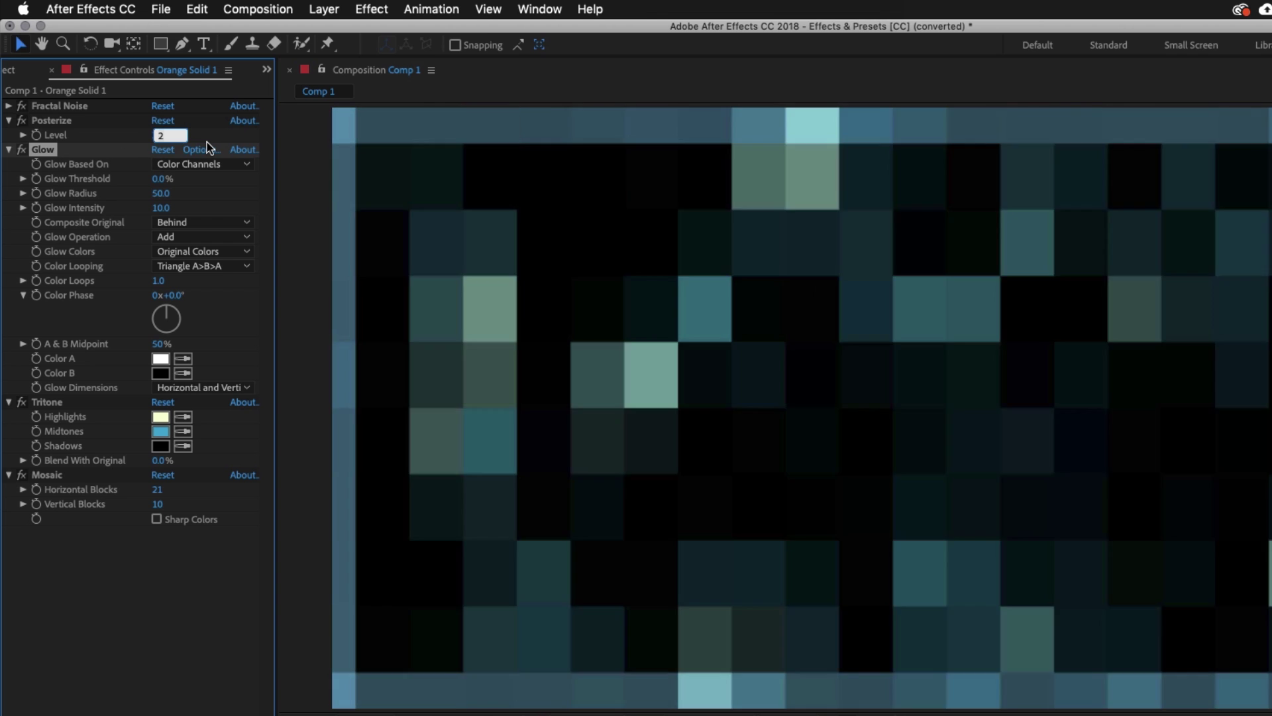
{"action": "type", "text": "3"}
{"action": "key", "text": "Return"}
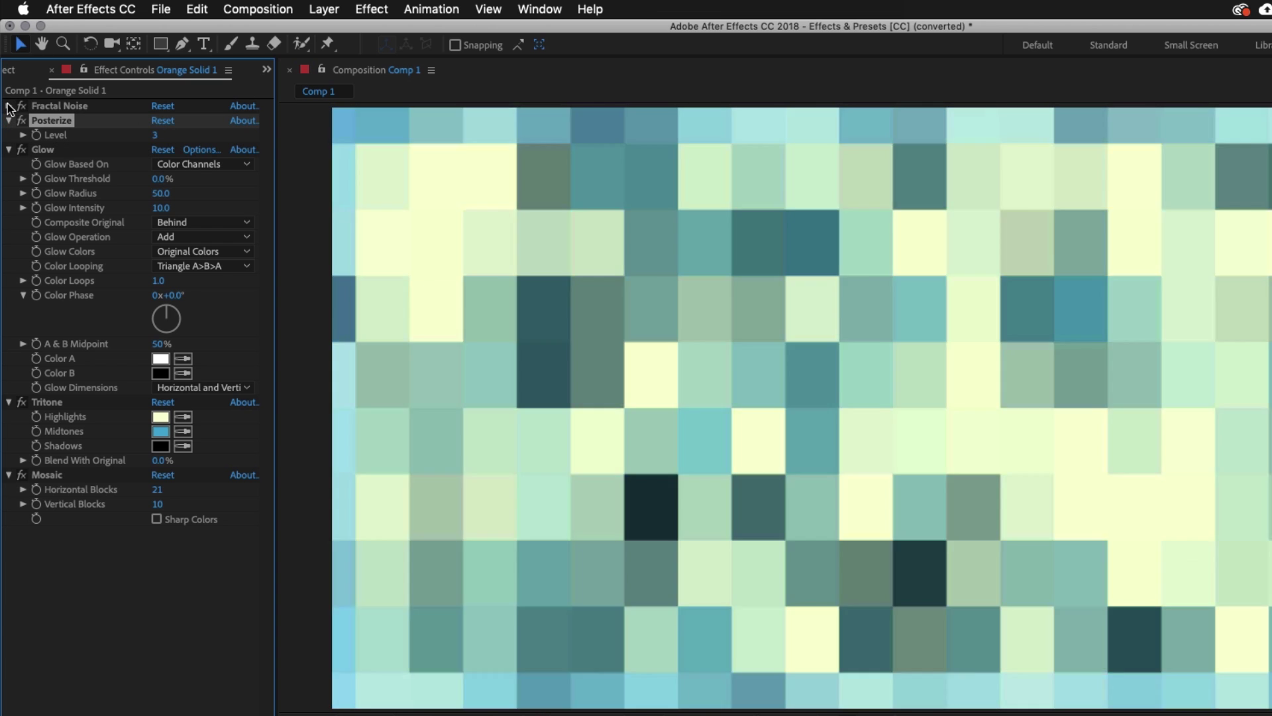
{"action": "left_click", "coordinate": [8, 106]}
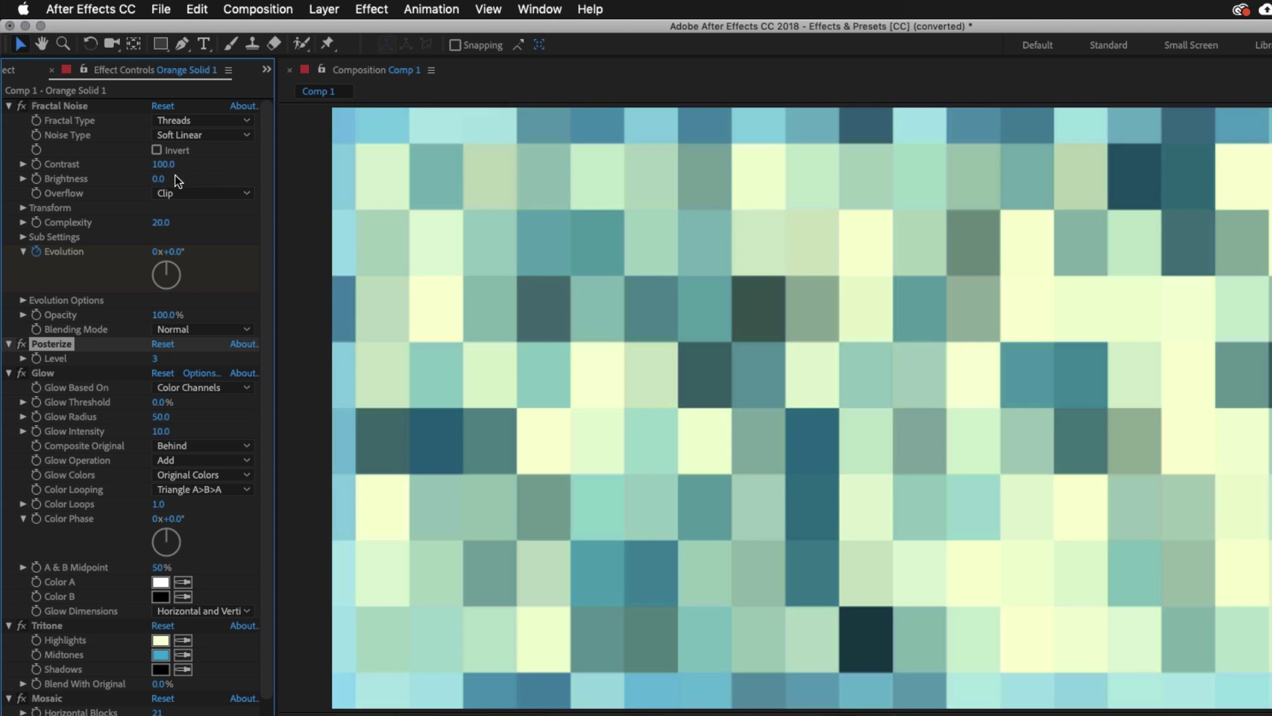
{"action": "left_click_drag", "start_coordinate": [163, 164], "coordinate": [133, 164]}
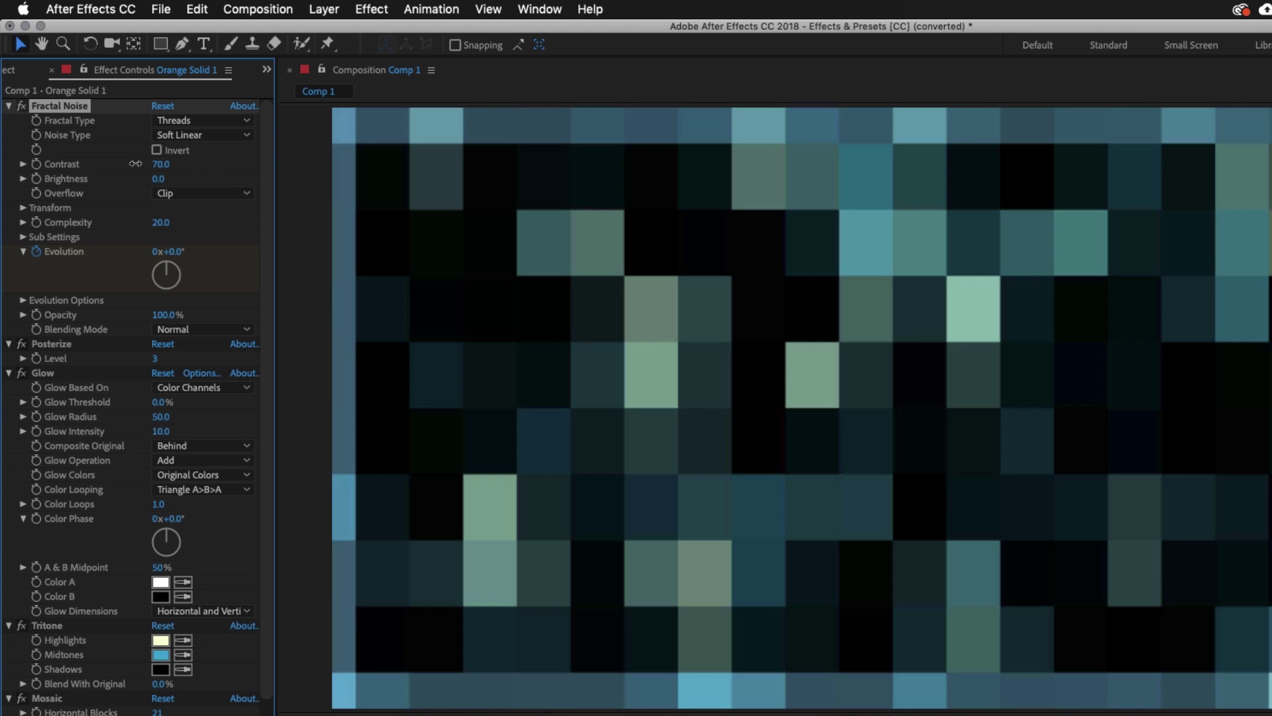
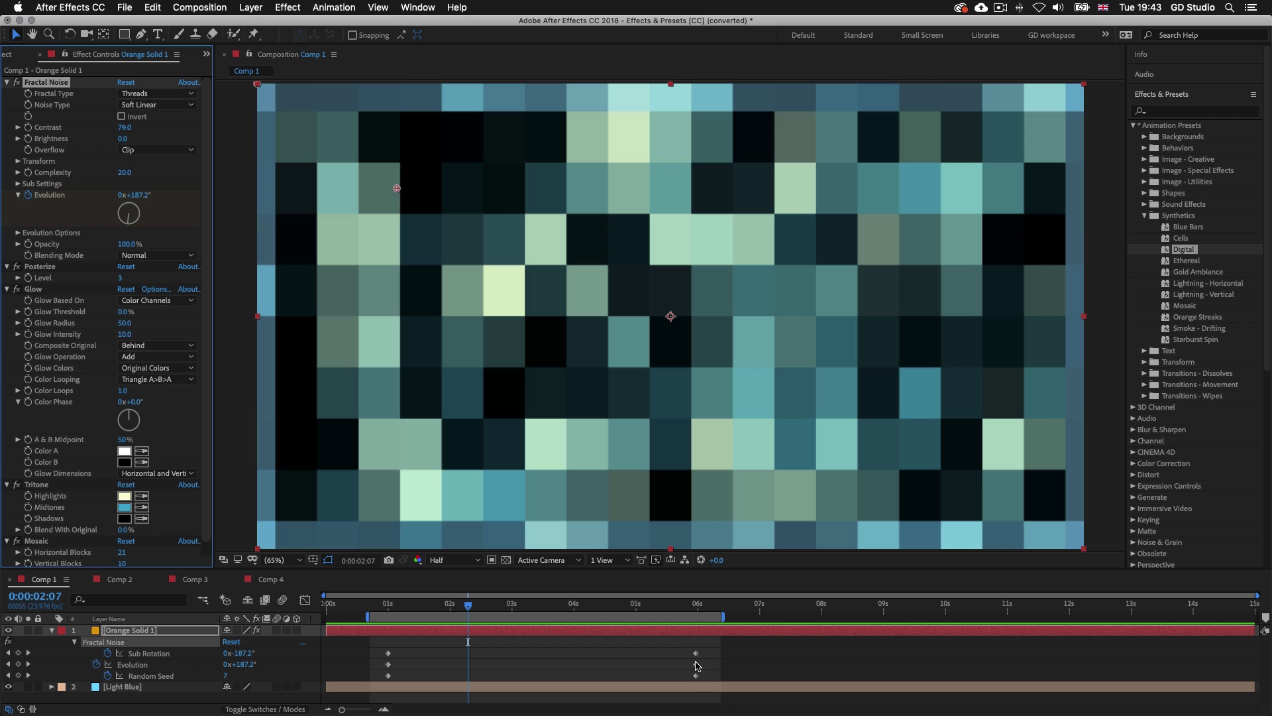
Move Fractal Noise's three end keyframes to about 11 seconds and extend the work area's end to about 12 seconds
{"action": "left_click_drag", "start_coordinate": [679, 646], "coordinate": [997, 683]}
{"action": "left_click_drag", "start_coordinate": [724, 617], "coordinate": [1087, 626]}
Preview the retimed Fractal Noise animation from 0:00:01:03 and stop playback
{"action": "left_click", "coordinate": [397, 606]}
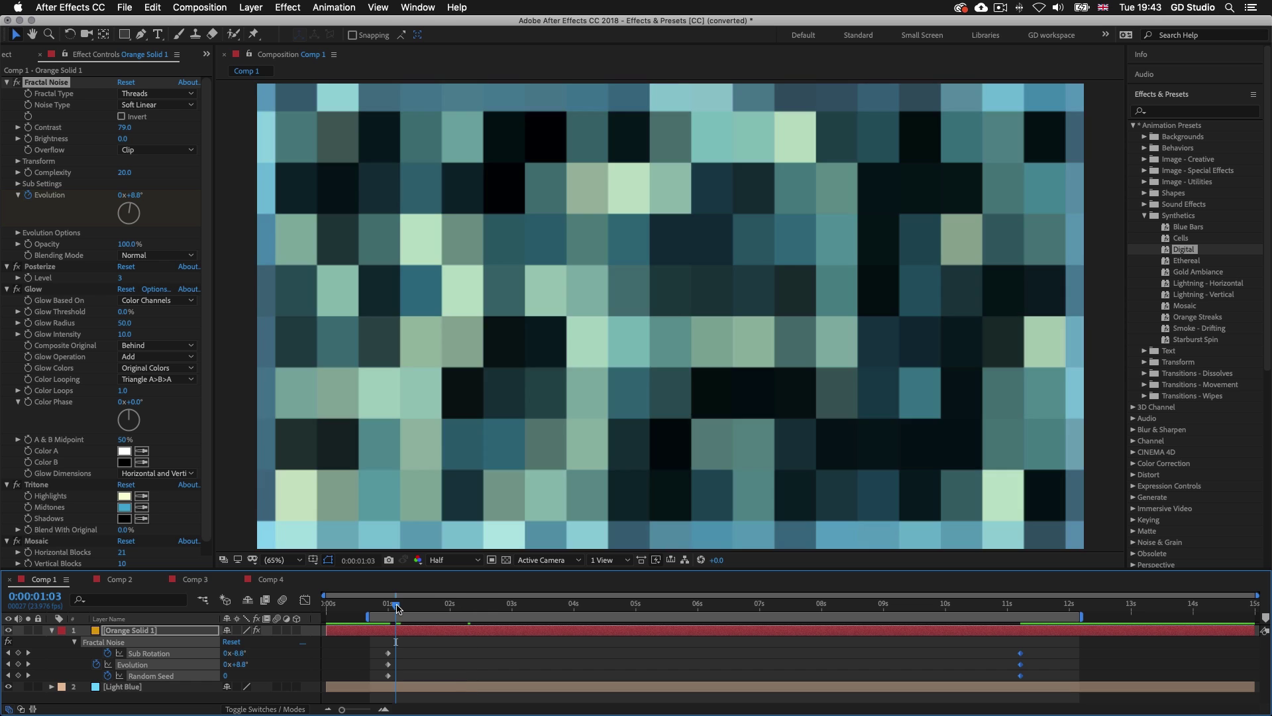
{"action": "key", "text": "space"}
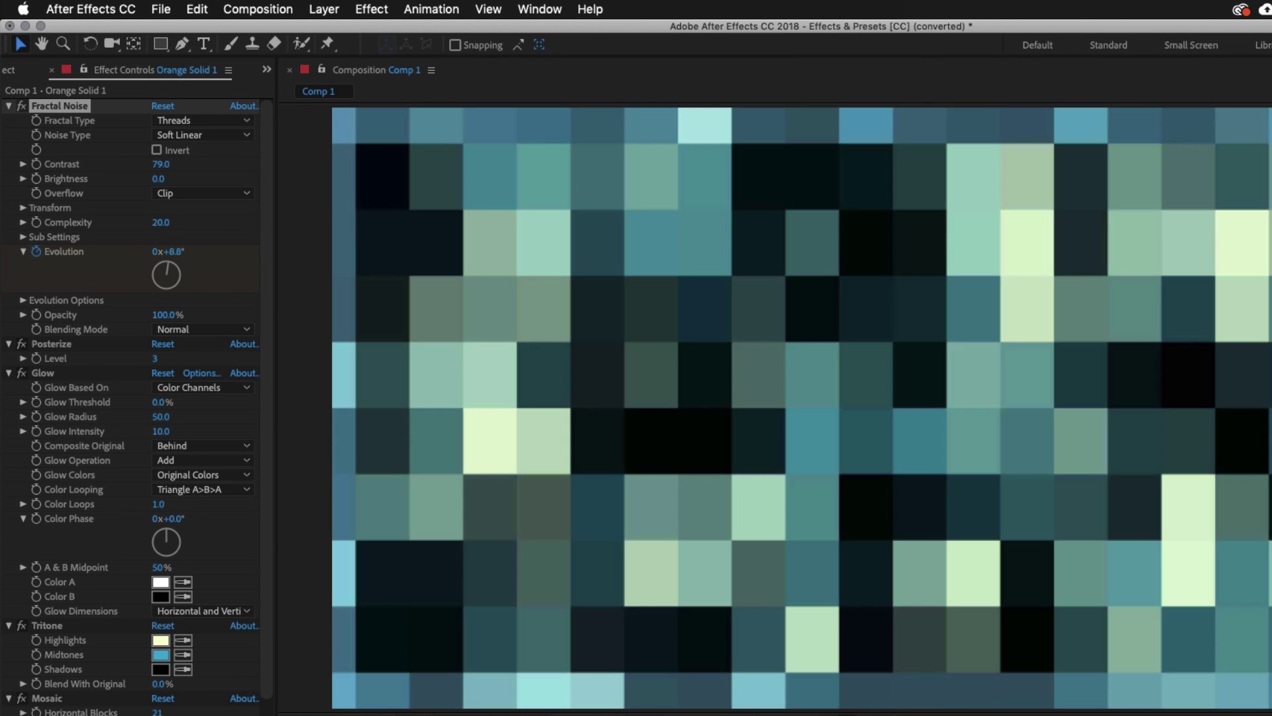
{"action": "key", "text": "space"}
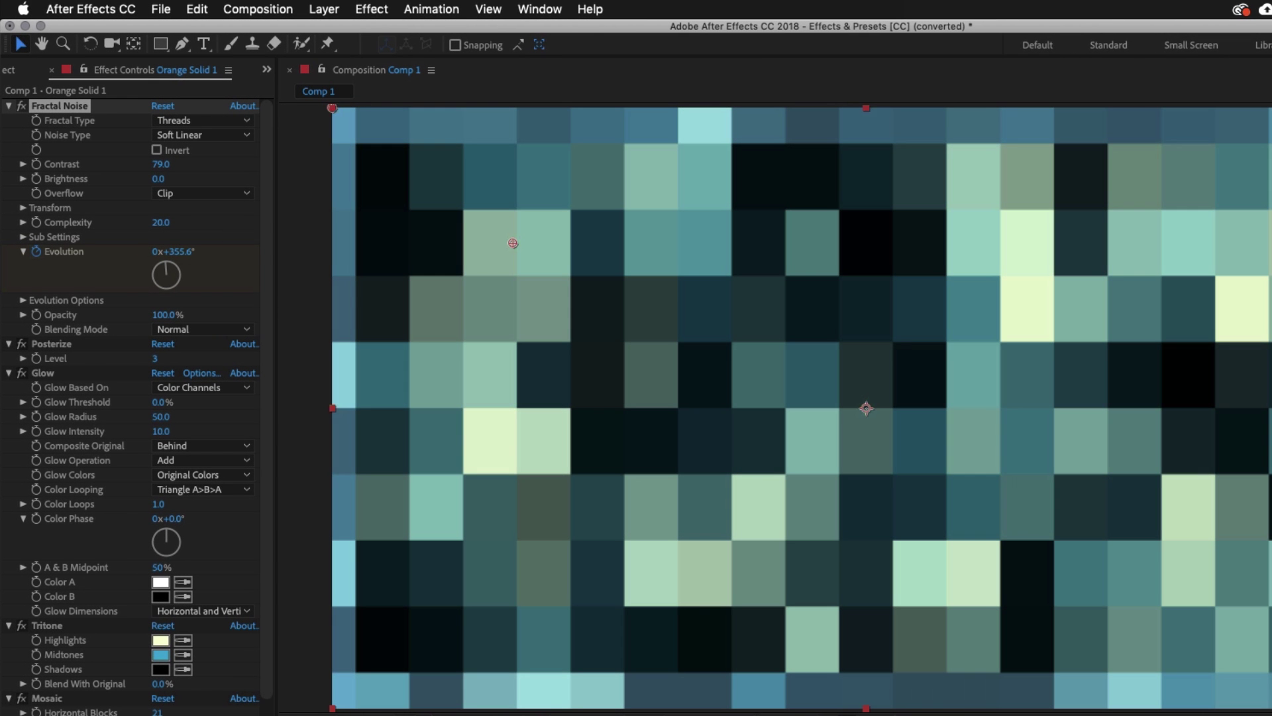
Open Comp 2 at 0:00:01:00 and expand the Backgrounds group of the animation presets
{"action": "left_click", "coordinate": [13, 73]}
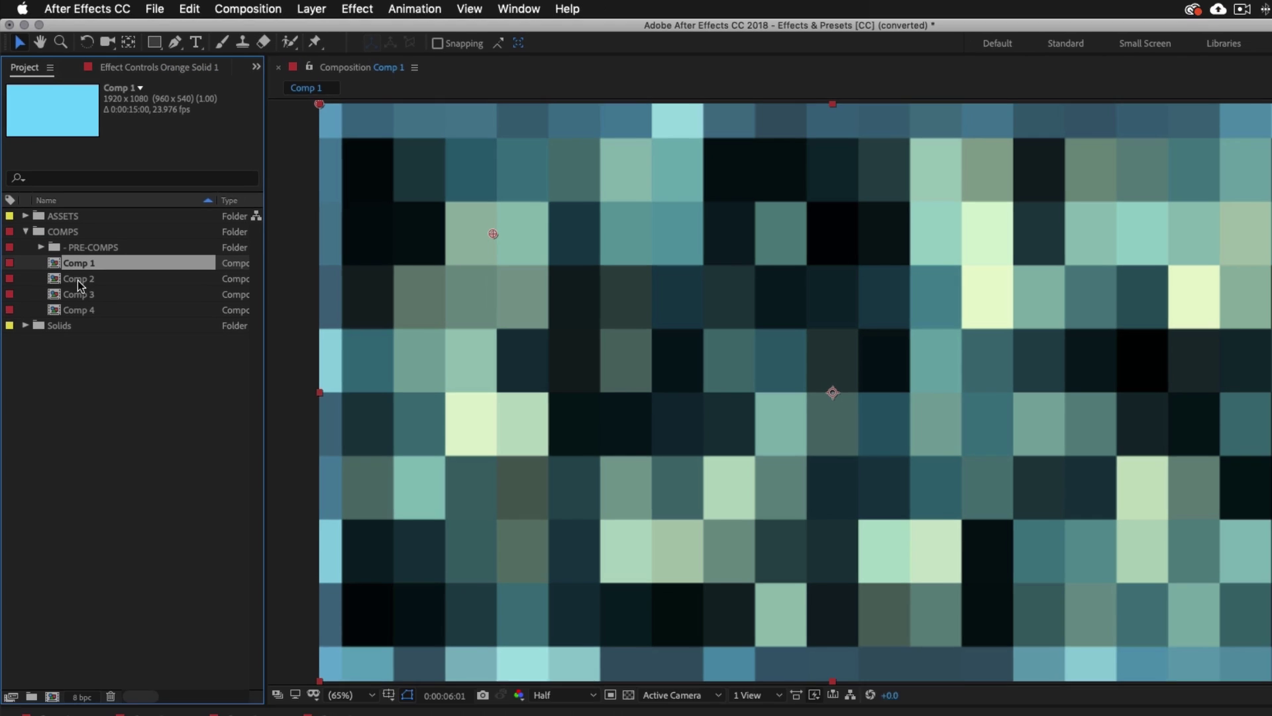
{"action": "double_click", "coordinate": [81, 289]}
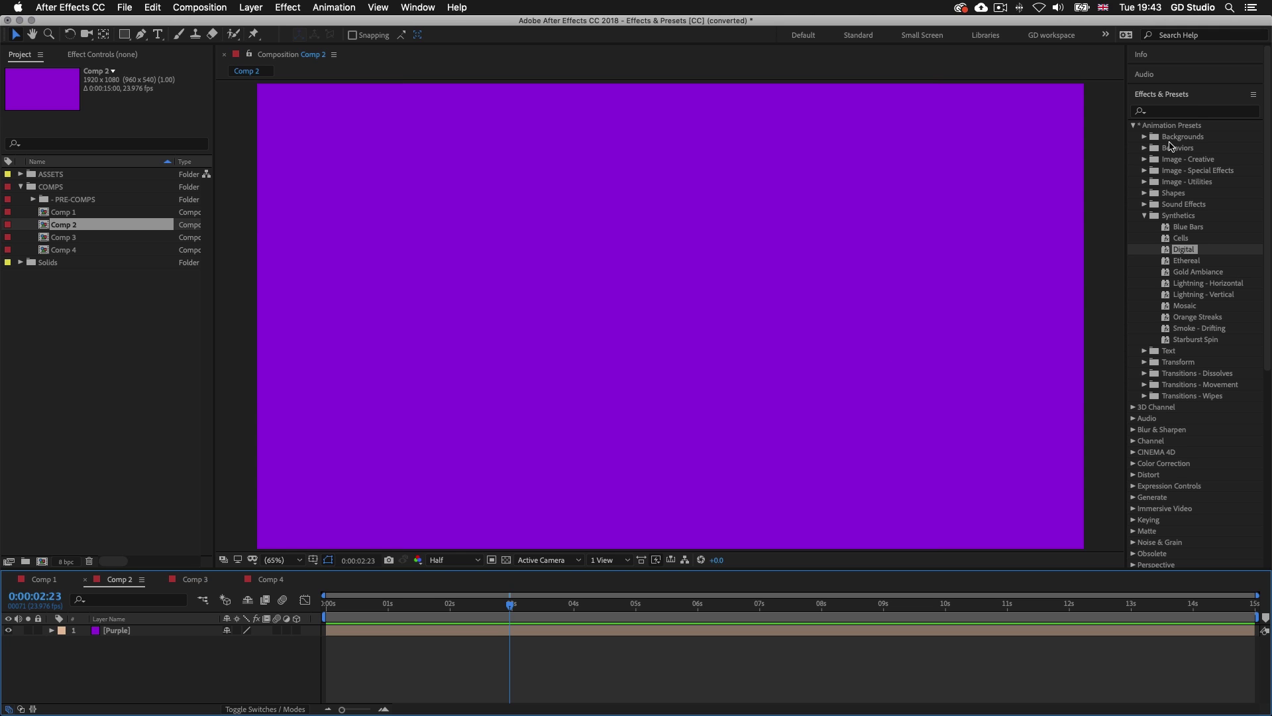
{"action": "left_click", "coordinate": [1143, 136]}
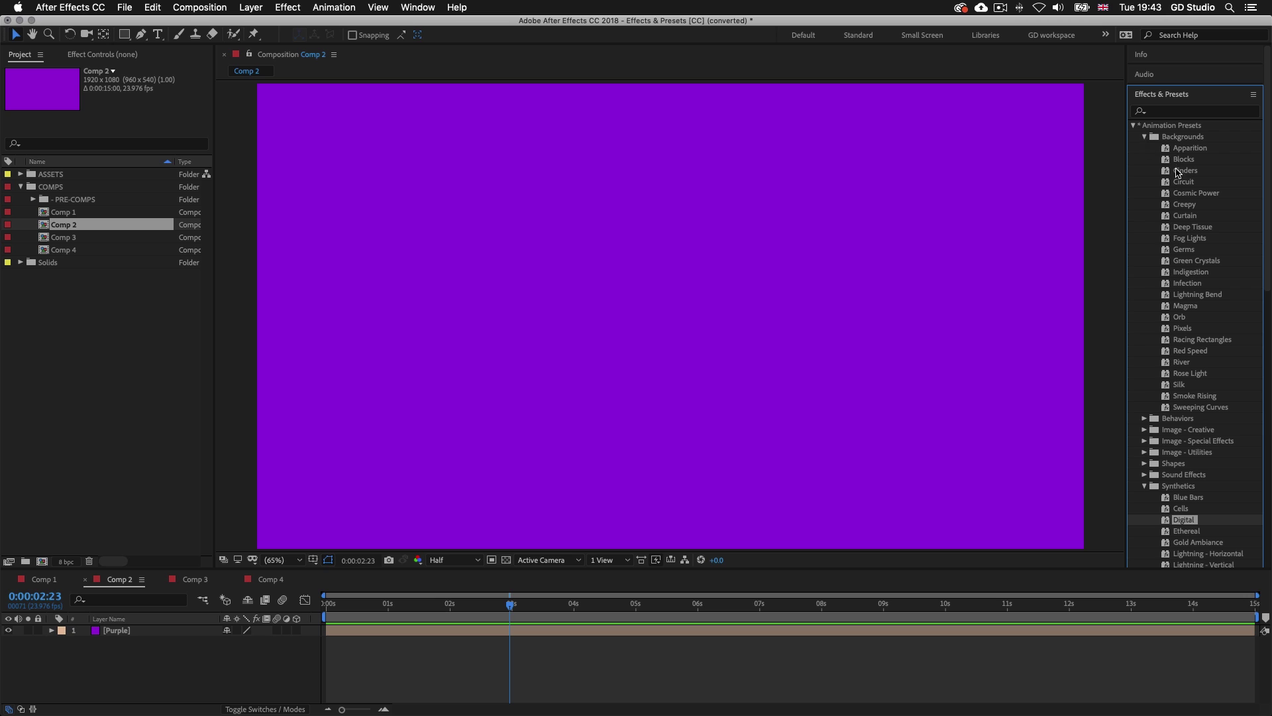
{"action": "left_click_drag", "start_coordinate": [510, 607], "coordinate": [388, 605]}
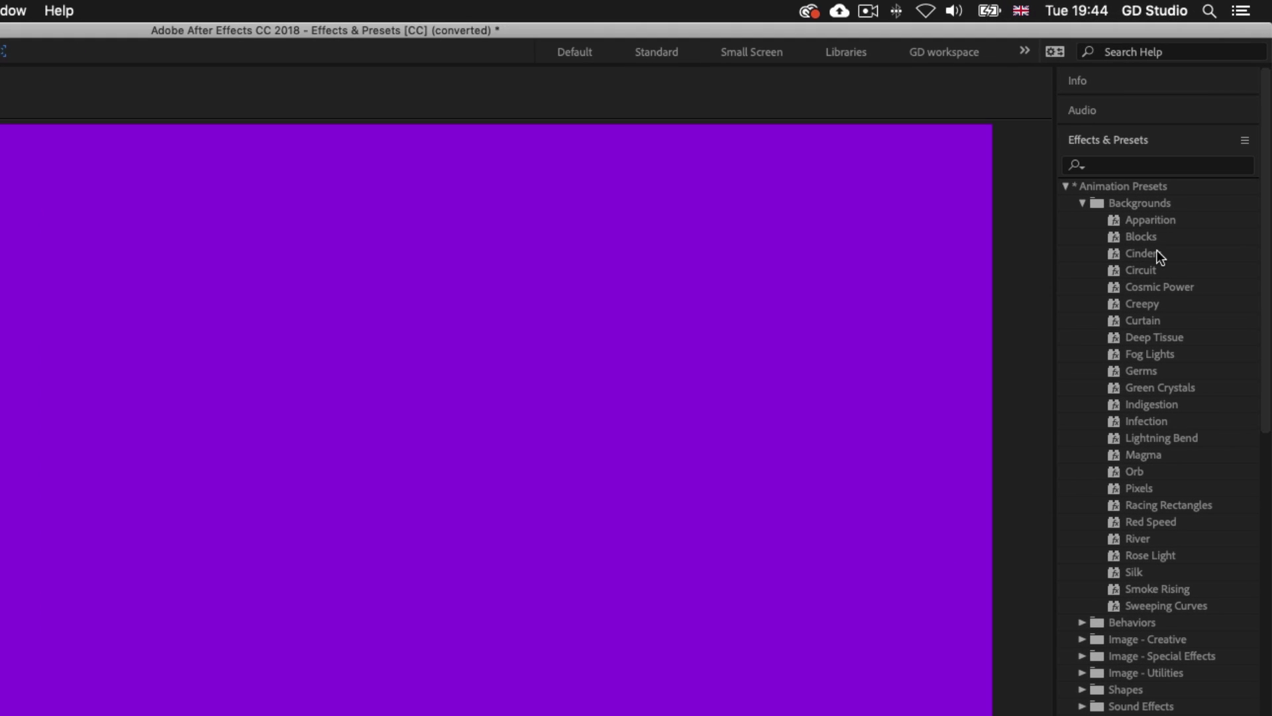
Apply the Germs background preset to the Purple layer and reveal the layer's keyframed properties
{"action": "left_click_drag", "start_coordinate": [1141, 370], "coordinate": [923, 369]}
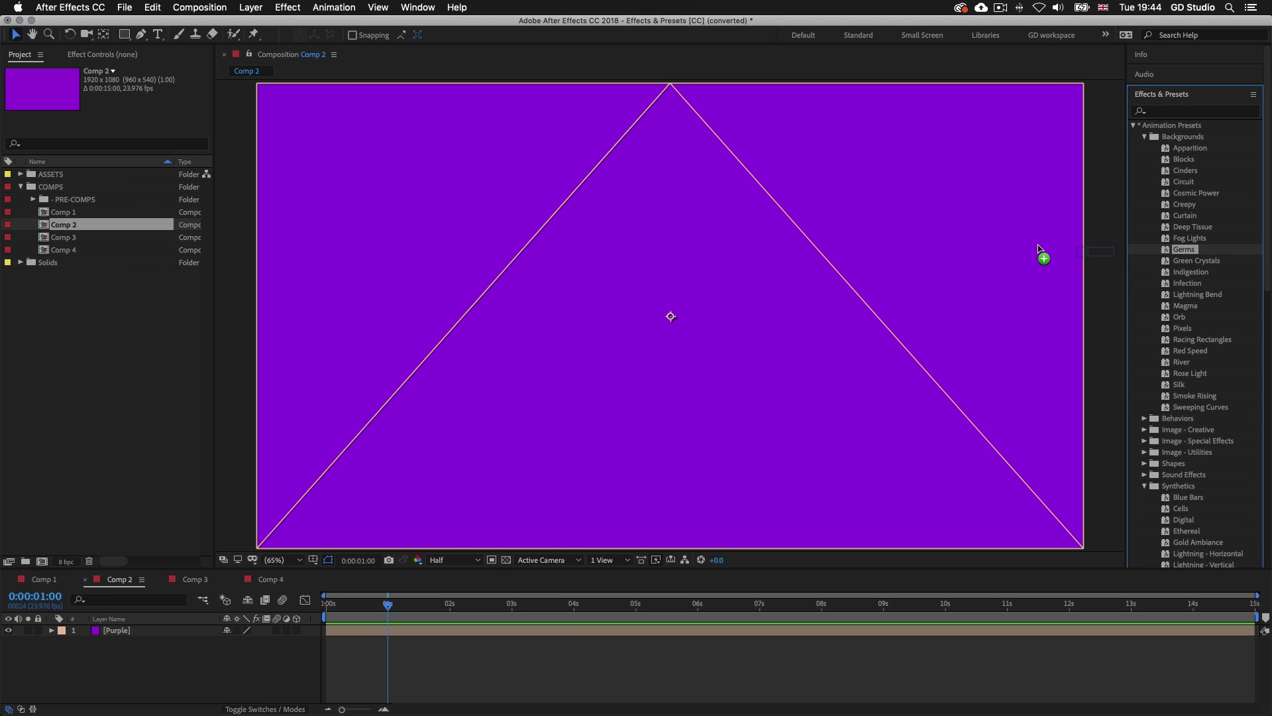
{"action": "left_click_drag", "start_coordinate": [1039, 248], "coordinate": [562, 633]}
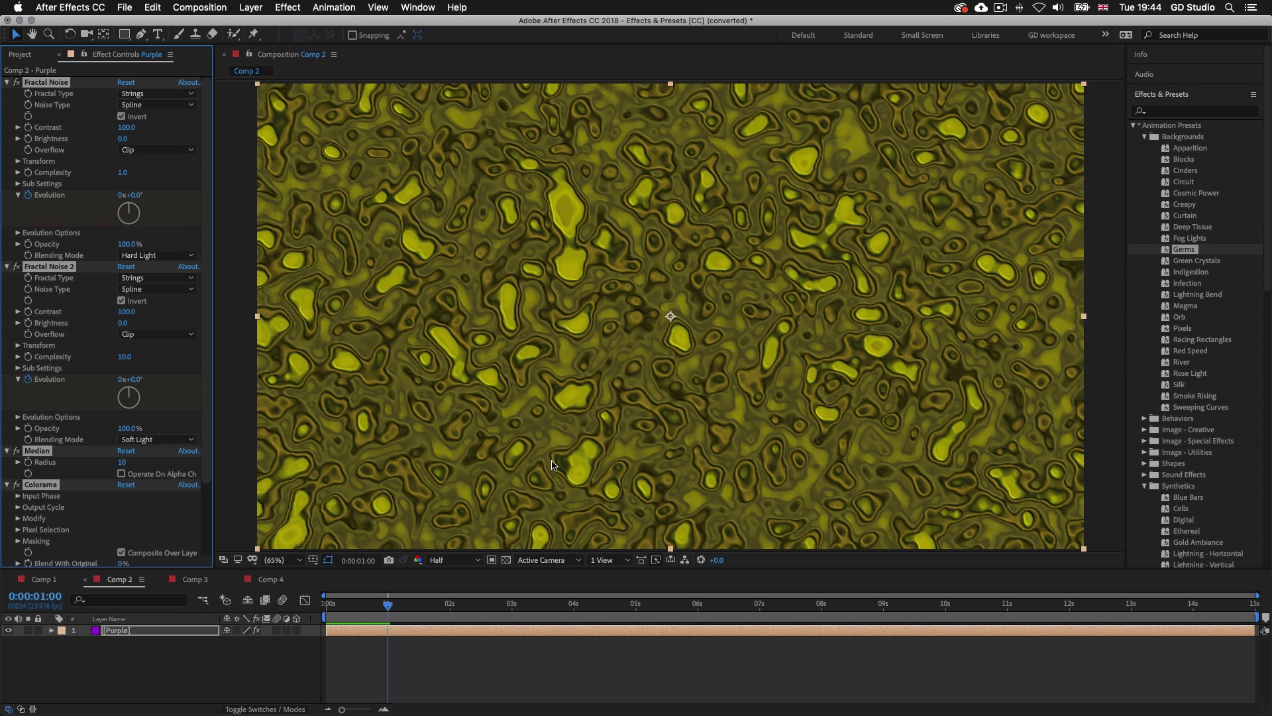
{"action": "left_click", "coordinate": [576, 633]}
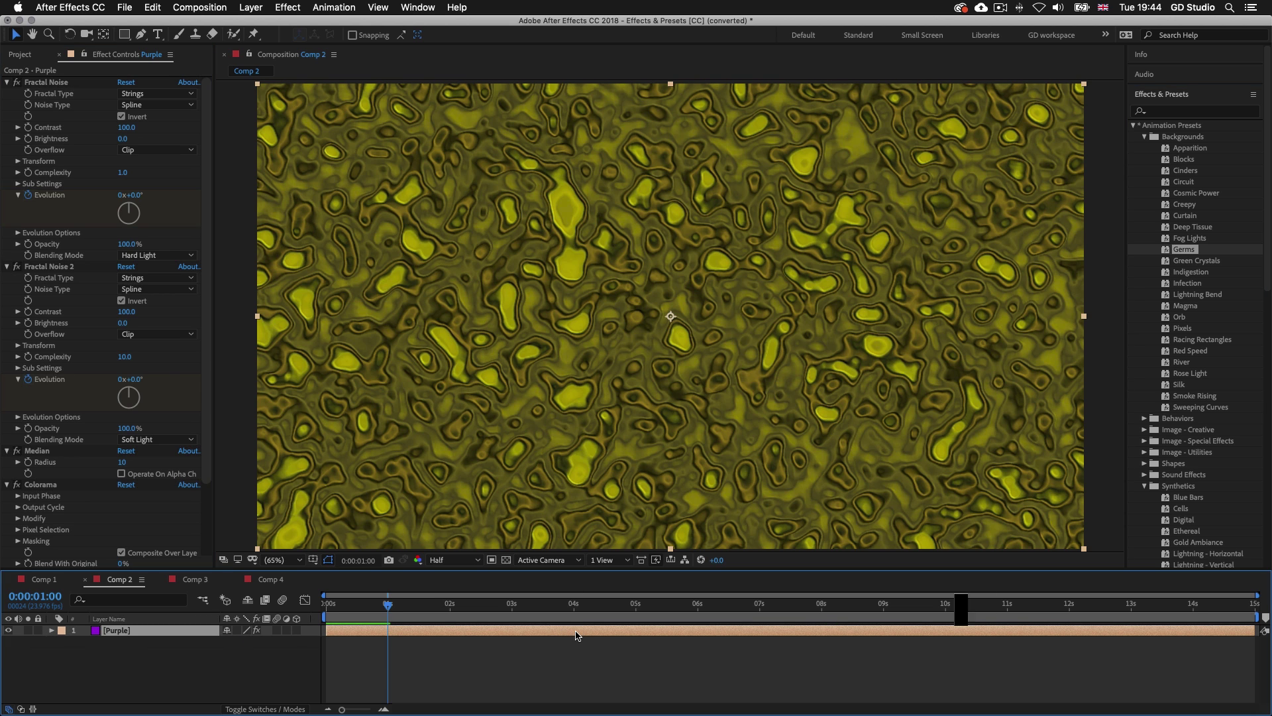
{"action": "key", "text": "u"}
Preview the Germs animation from 0:00:01:00 and return the current time to 0:00:00:23
{"action": "key", "text": "space"}
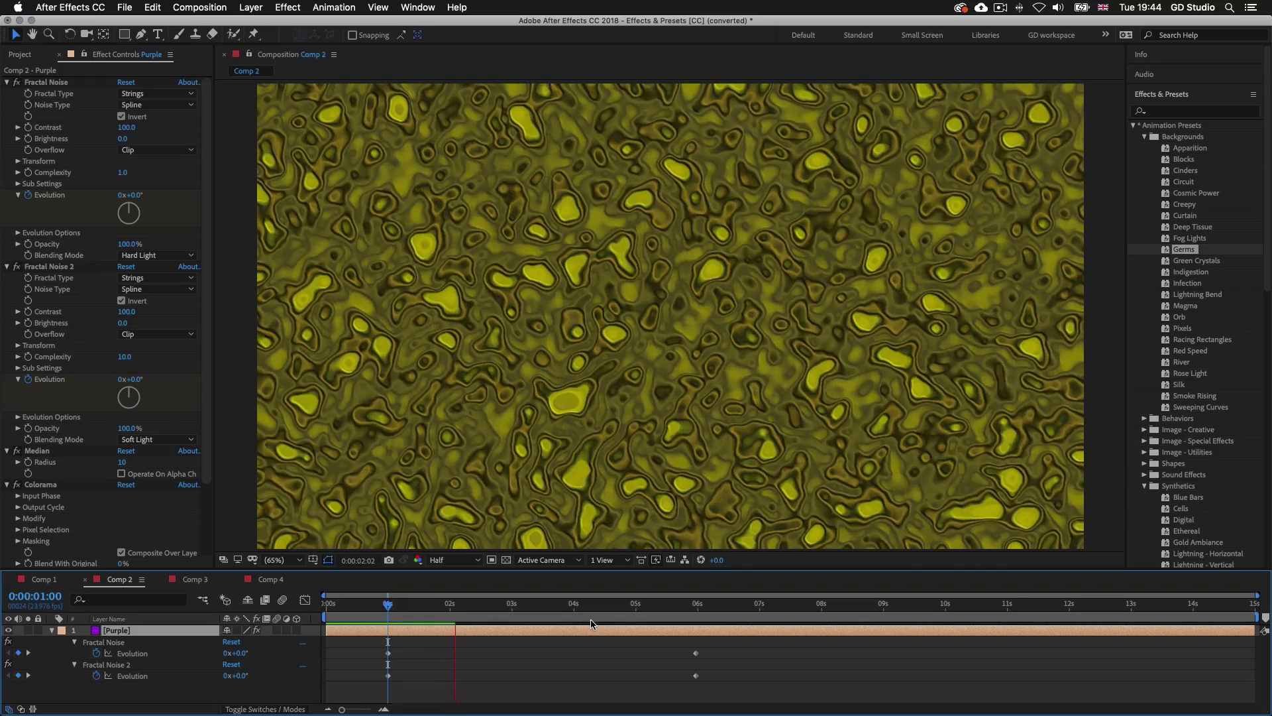
{"action": "key", "text": "space"}
{"action": "left_click_drag", "start_coordinate": [473, 606], "coordinate": [357, 605]}
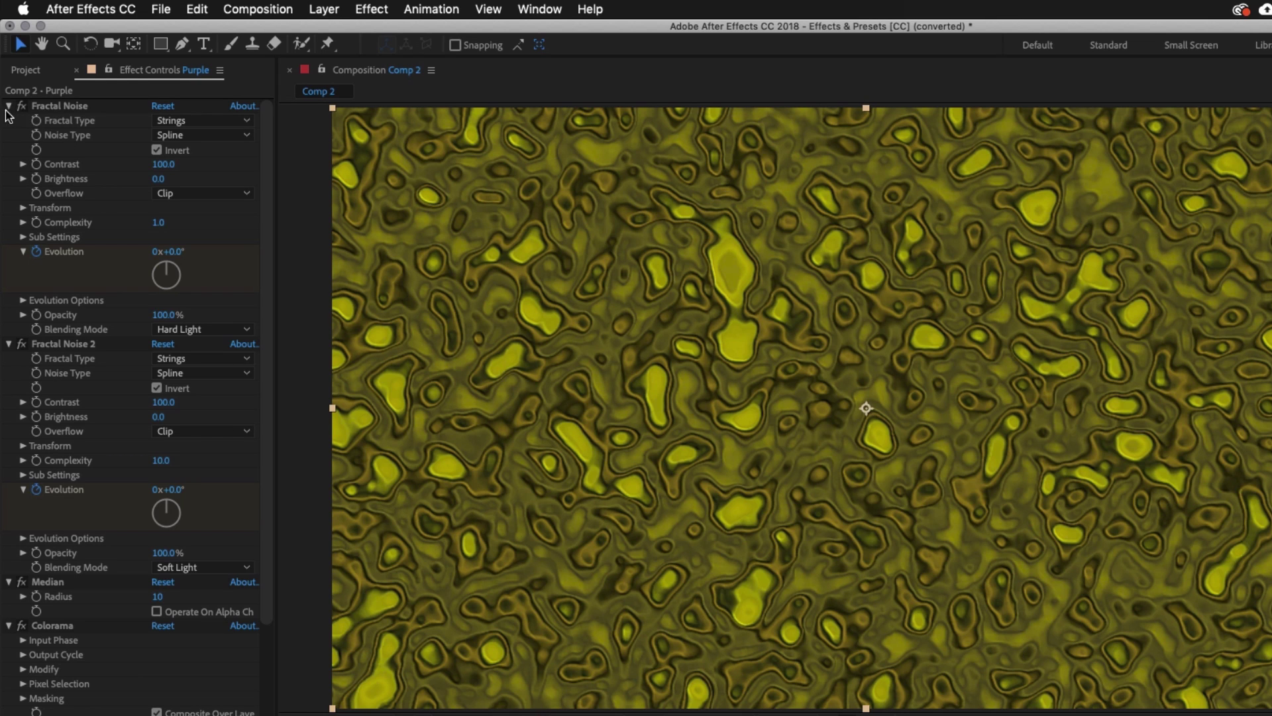
Examine the effects and settings that make up the Germs preset, and undo its application to the Purple layer
{"action": "scroll", "coordinate": [94, 225], "scroll_direction": "down", "scroll_amount": 2}
{"action": "scroll", "coordinate": [92, 224], "scroll_direction": "down", "scroll_amount": 5}
{"action": "scroll", "coordinate": [93, 224], "scroll_direction": "up", "scroll_amount": 4}
{"action": "scroll", "coordinate": [92, 224], "scroll_direction": "down", "scroll_amount": 5}
{"action": "scroll", "coordinate": [92, 224], "scroll_direction": "up", "scroll_amount": 5}
{"action": "scroll", "coordinate": [93, 224], "scroll_direction": "down", "scroll_amount": 2}
{"action": "scroll", "coordinate": [93, 224], "scroll_direction": "up", "scroll_amount": 6}
{"action": "scroll", "coordinate": [92, 224], "scroll_direction": "down", "scroll_amount": 5}
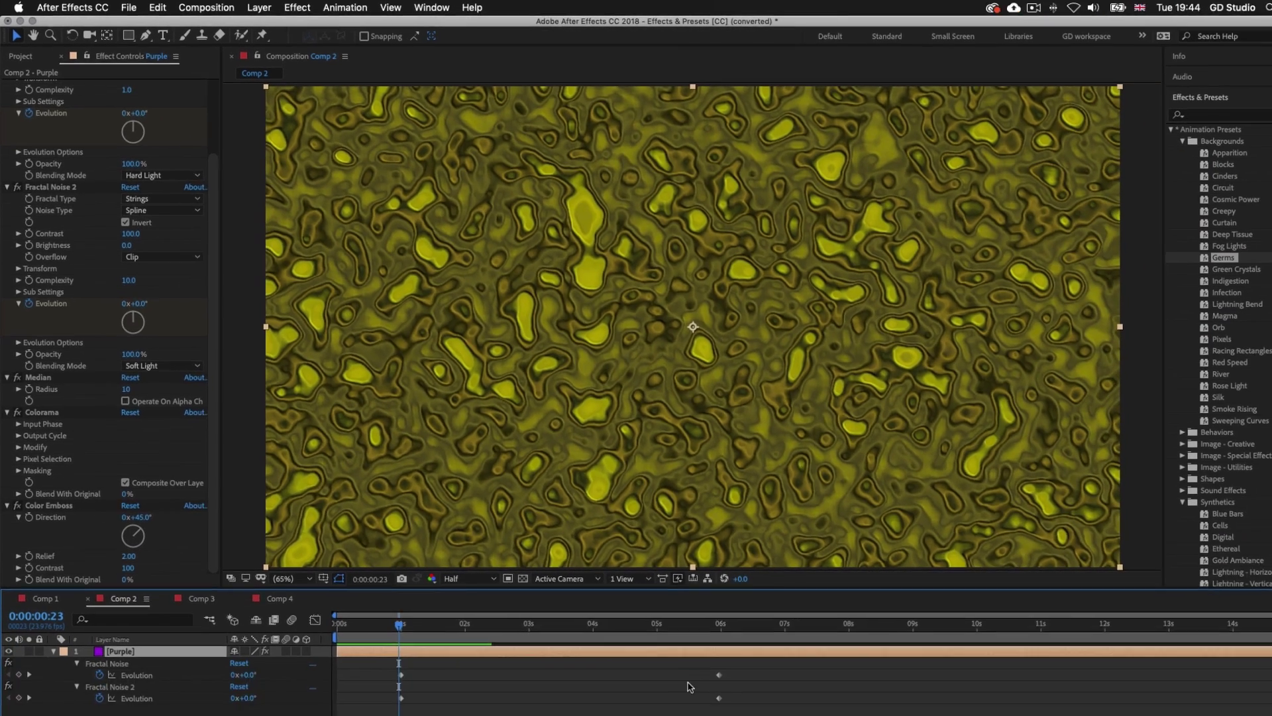
{"action": "key", "text": "super+z"}
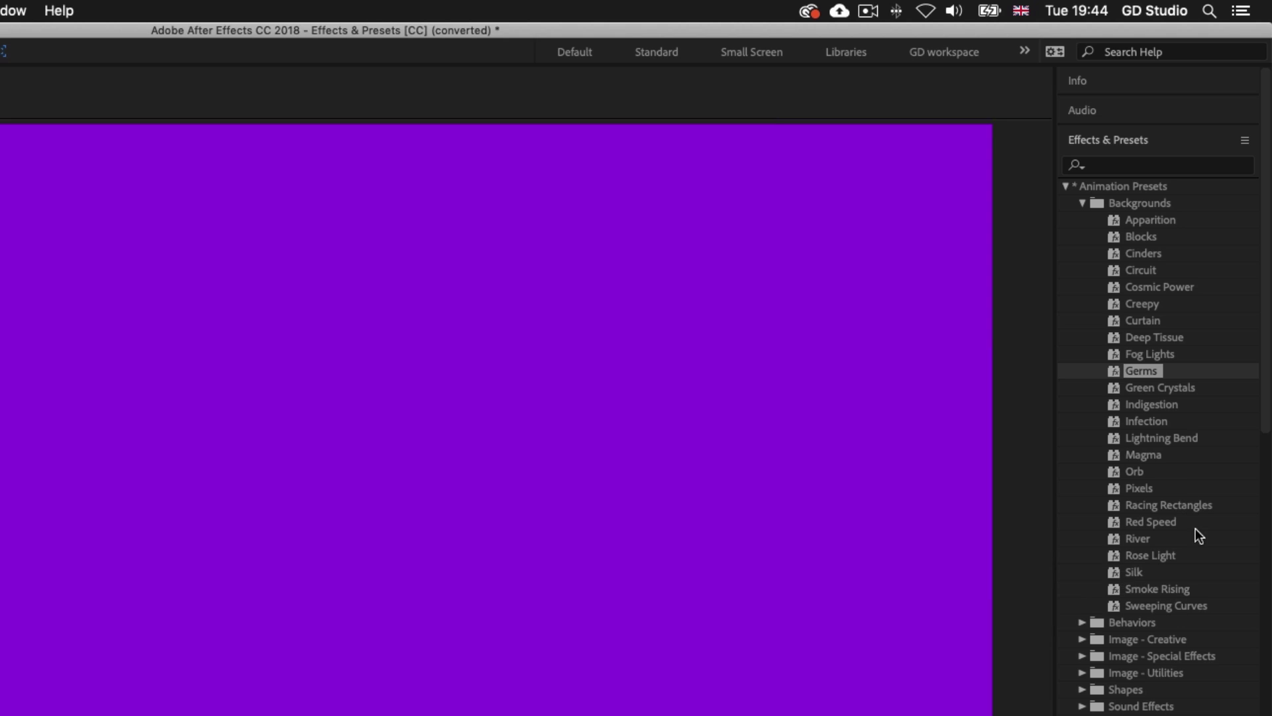
Apply the Rose Light background preset to the Purple layer and preview it from 0:00:01:00
{"action": "left_click_drag", "start_coordinate": [1164, 524], "coordinate": [666, 634]}
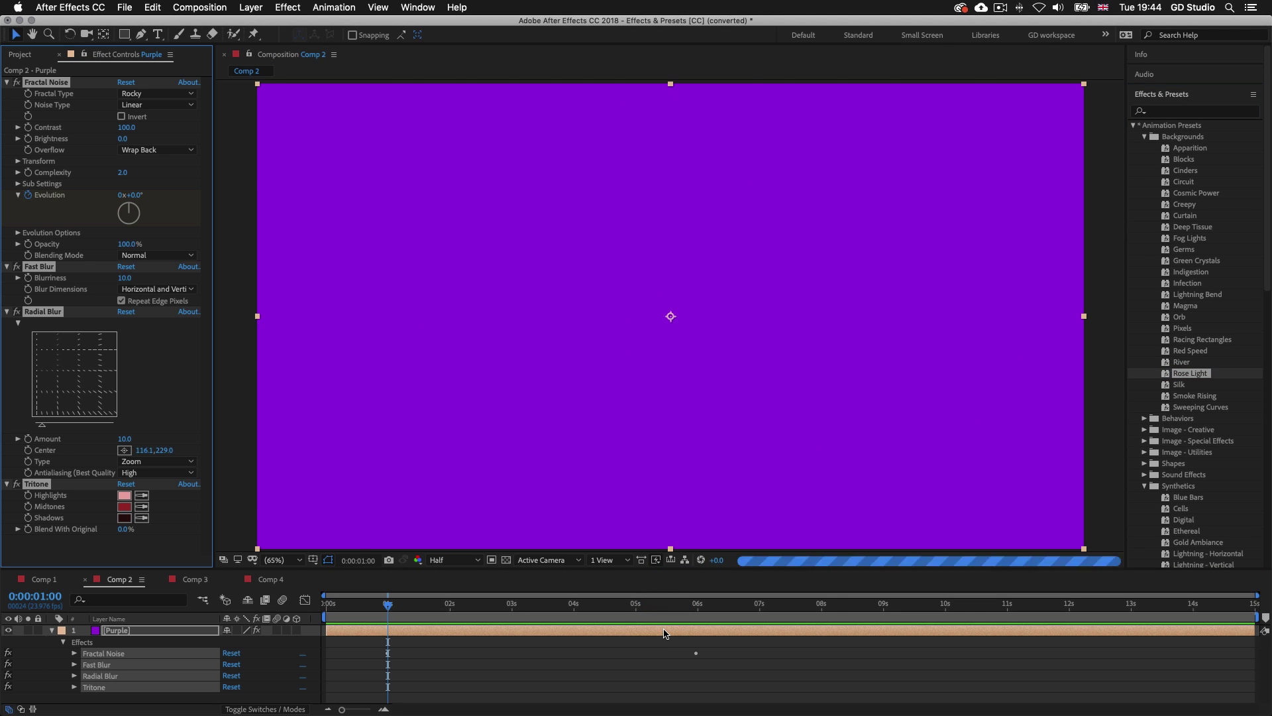
{"action": "key", "text": "space"}
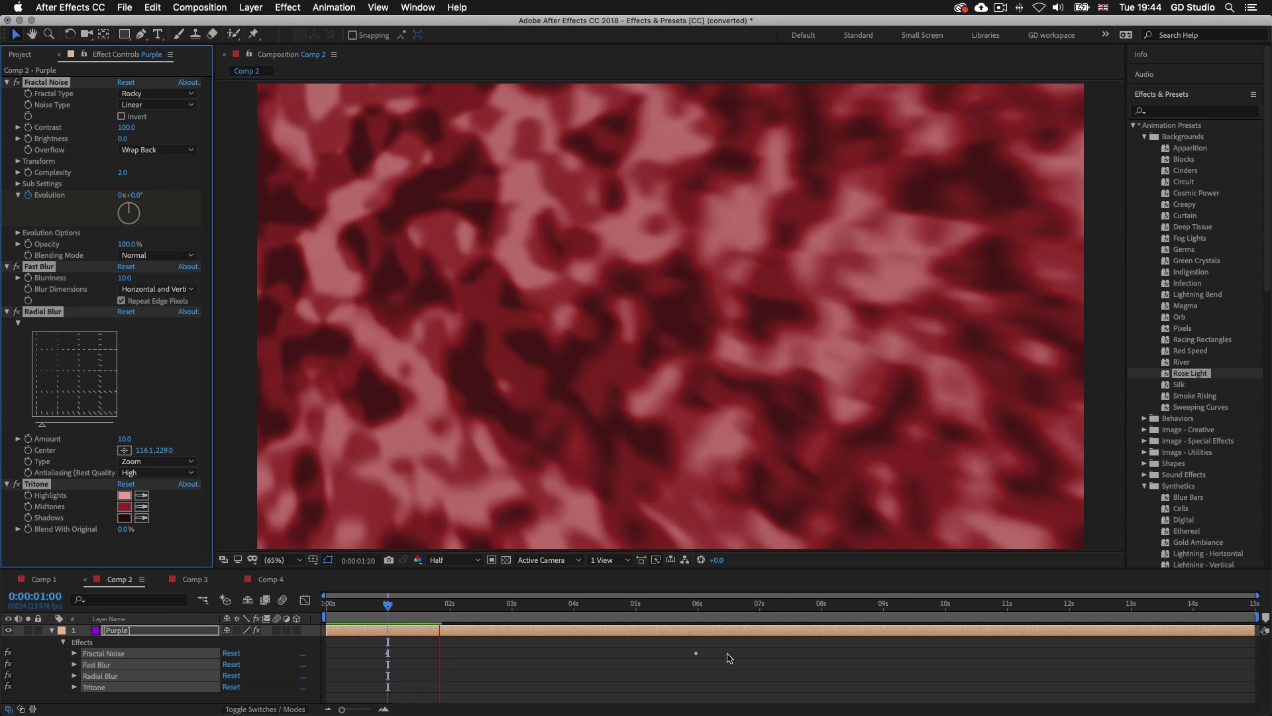
{"action": "key", "text": "space"}
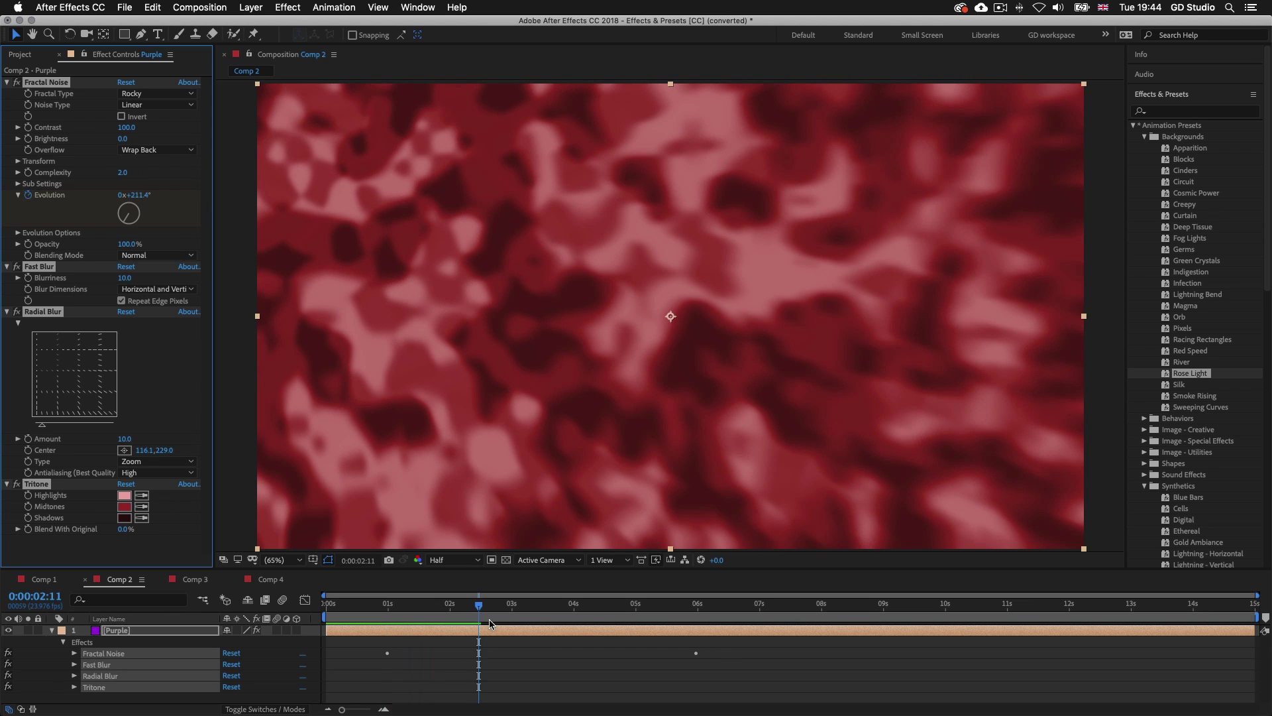
Reveal the Purple layer's keyframed properties and preview the Rose Light animation from 0:00:01:23
{"action": "left_click", "coordinate": [517, 635]}
{"action": "key", "text": "u"}
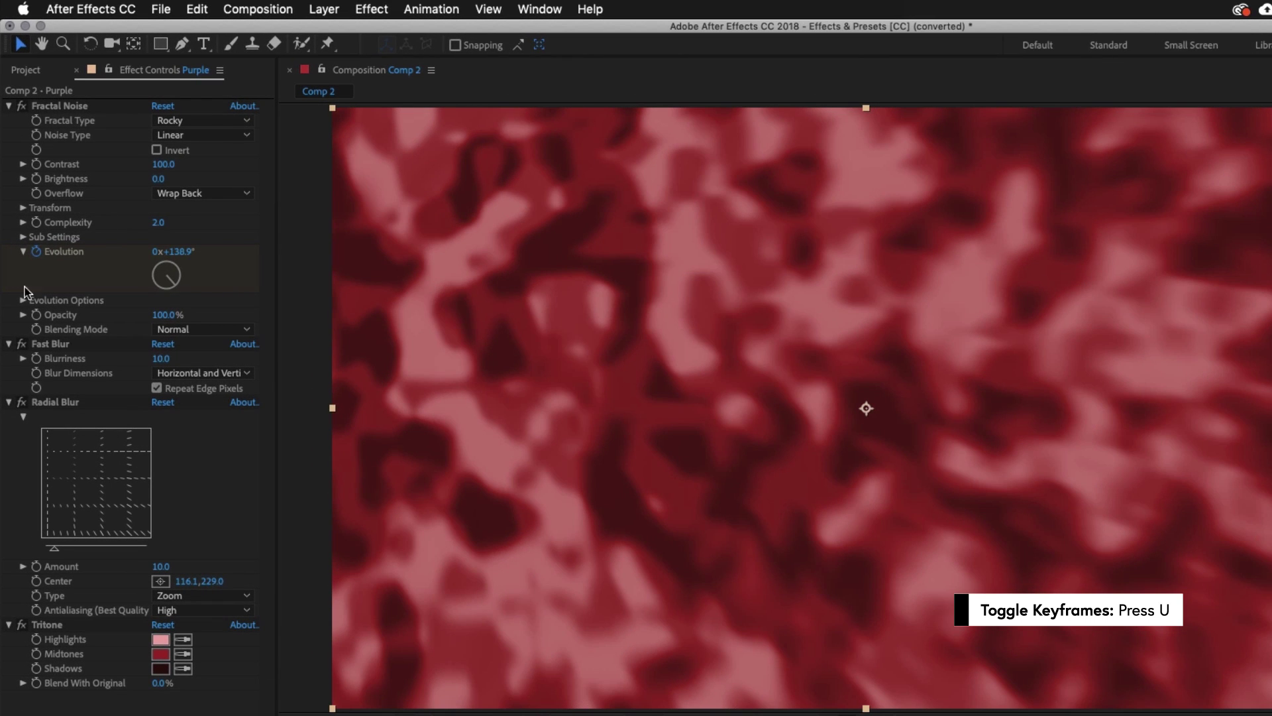
{"action": "key", "text": "space"}
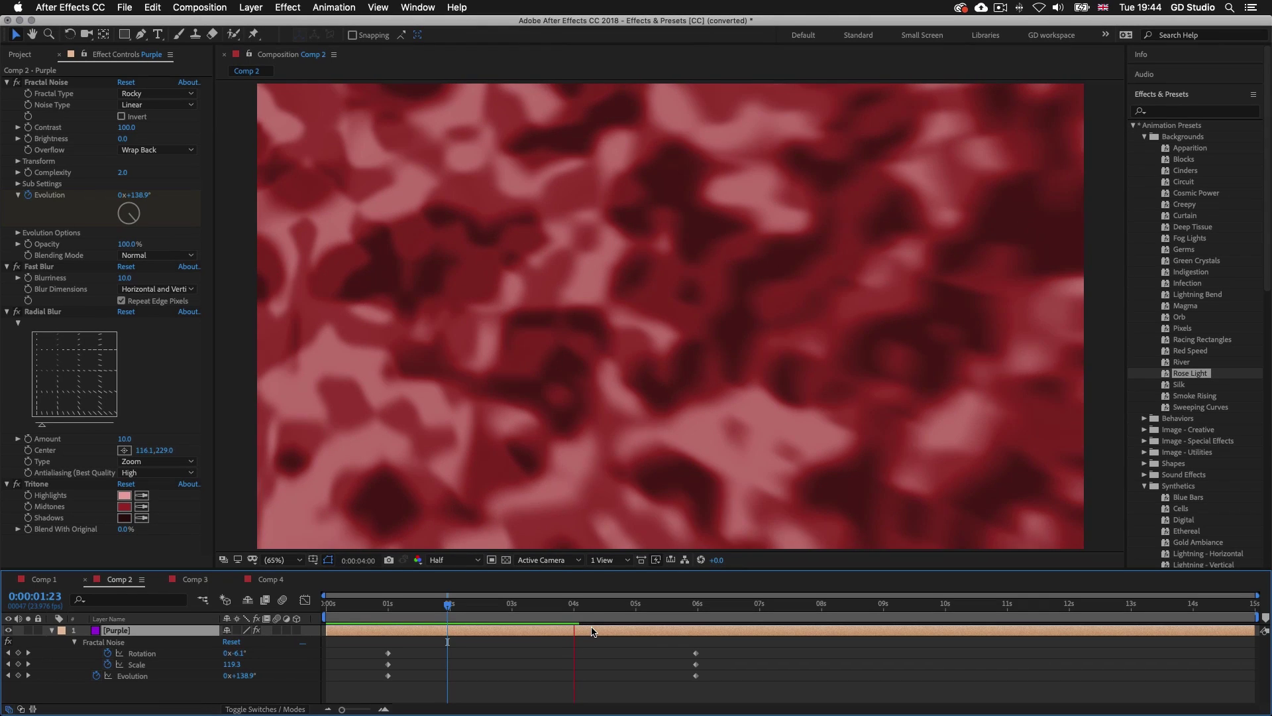
{"action": "key", "text": "space"}
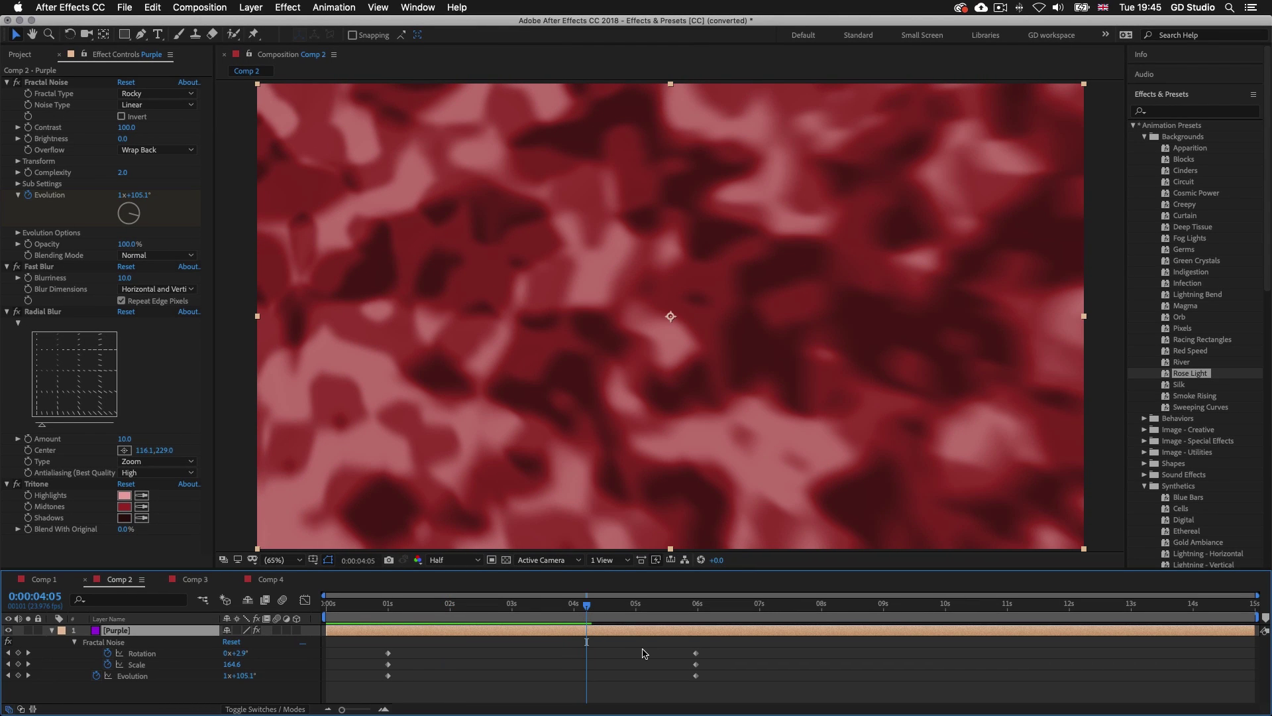
Undo the application of the Rose Light preset to the Purple layer
{"action": "key", "text": "super+z"}
{"action": "key", "text": "super+z"}
{"action": "key", "text": "super+z"}
{"action": "key", "text": "super+z"}
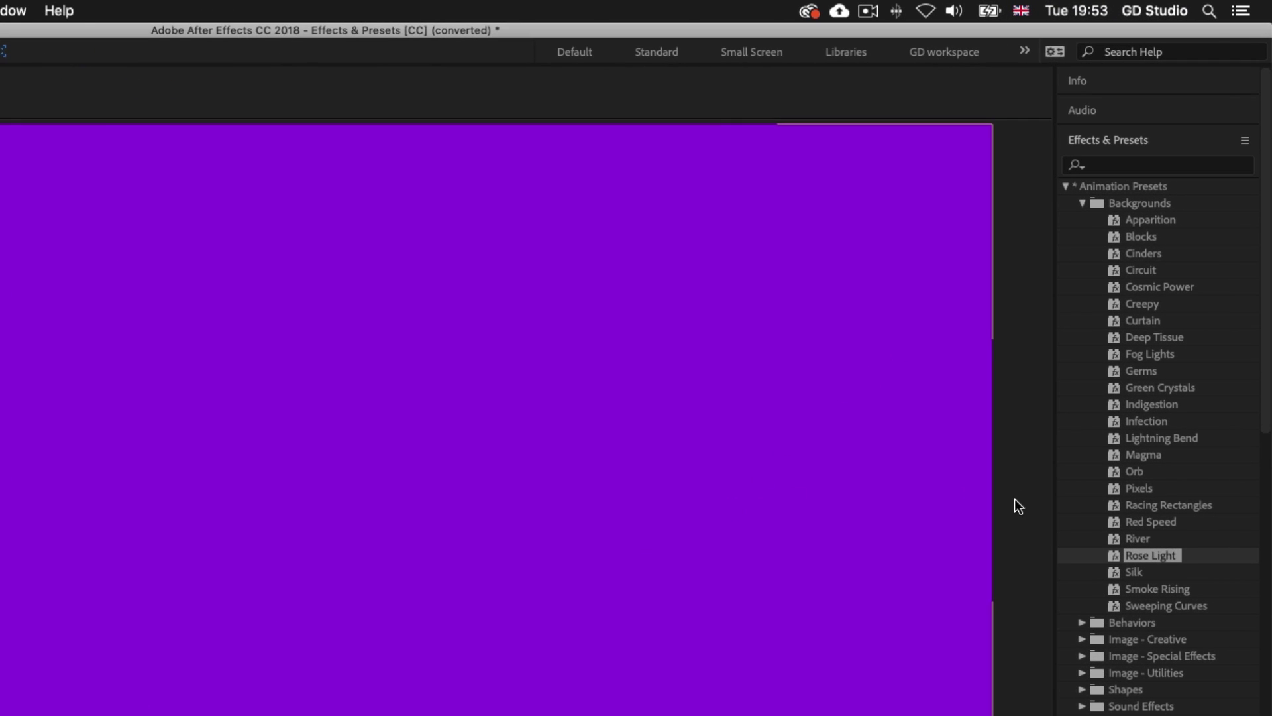
Apply the Bad TV 2 - old special effects preset to the Purple layer and preview it from 0:00:02:21
{"action": "scroll", "coordinate": [1170, 500], "scroll_direction": "down", "scroll_amount": 10}
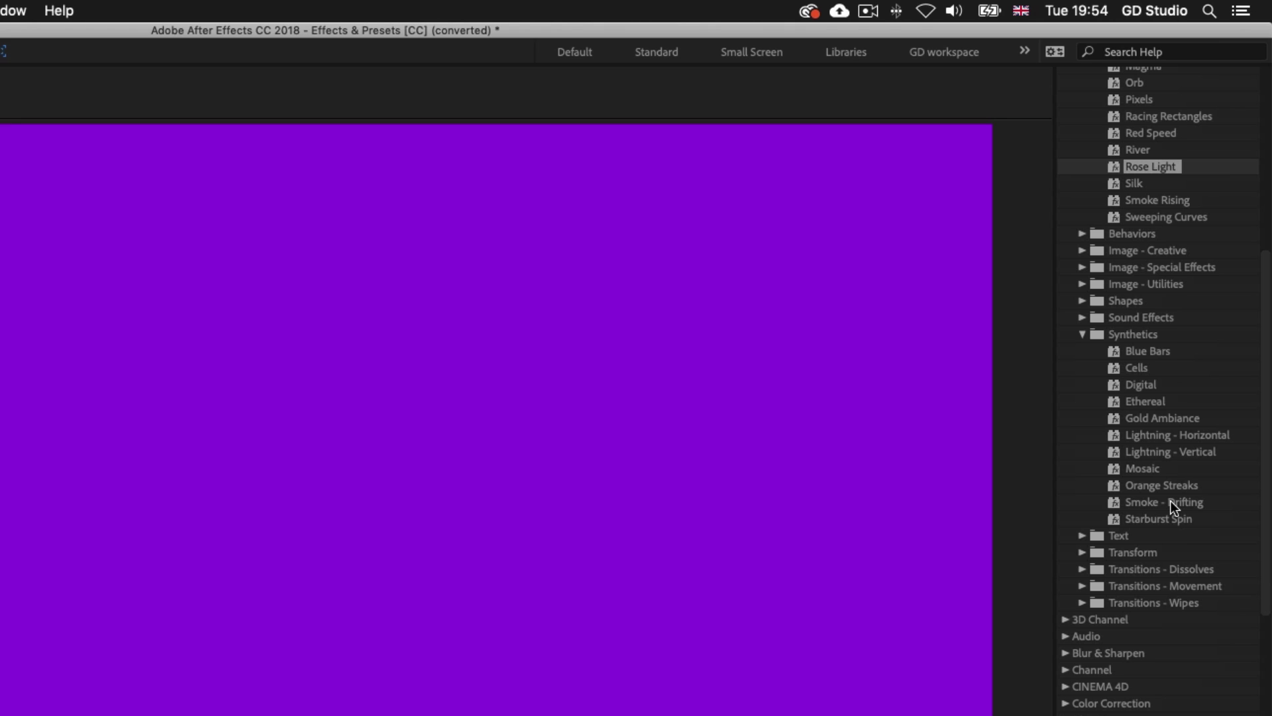
{"action": "left_click", "coordinate": [1081, 267]}
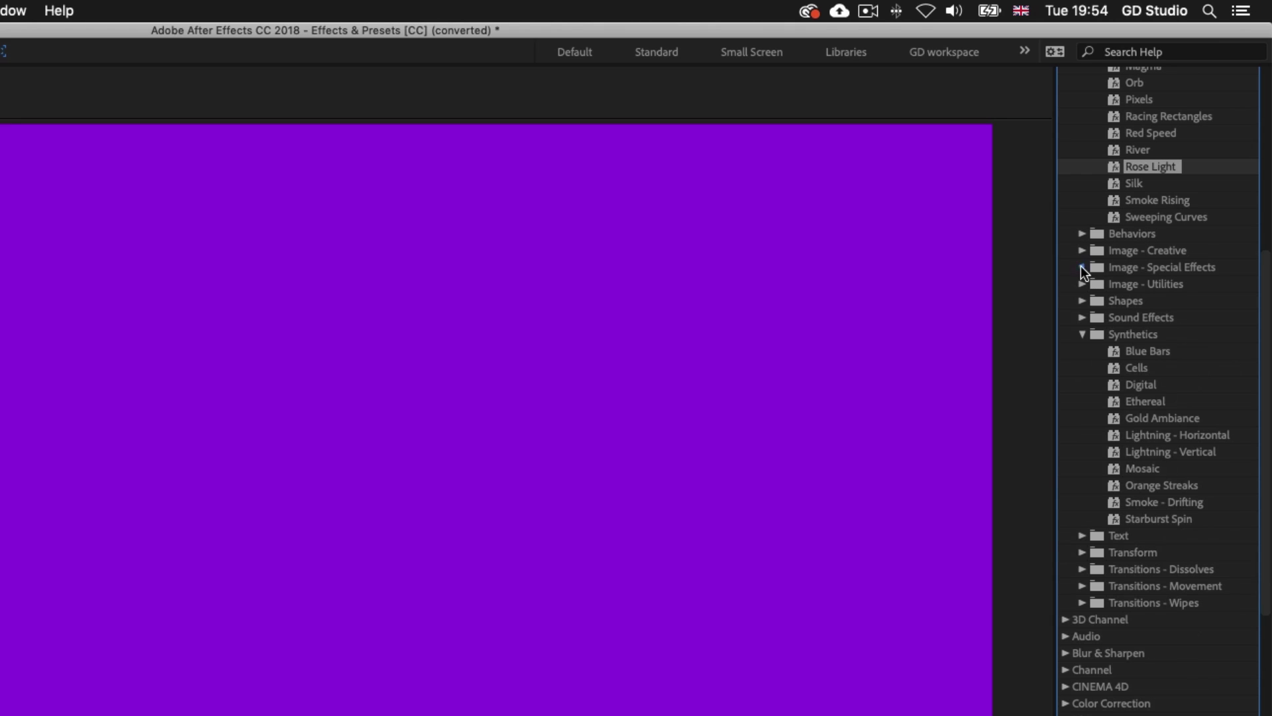
{"action": "left_click_drag", "start_coordinate": [1155, 301], "coordinate": [459, 364]}
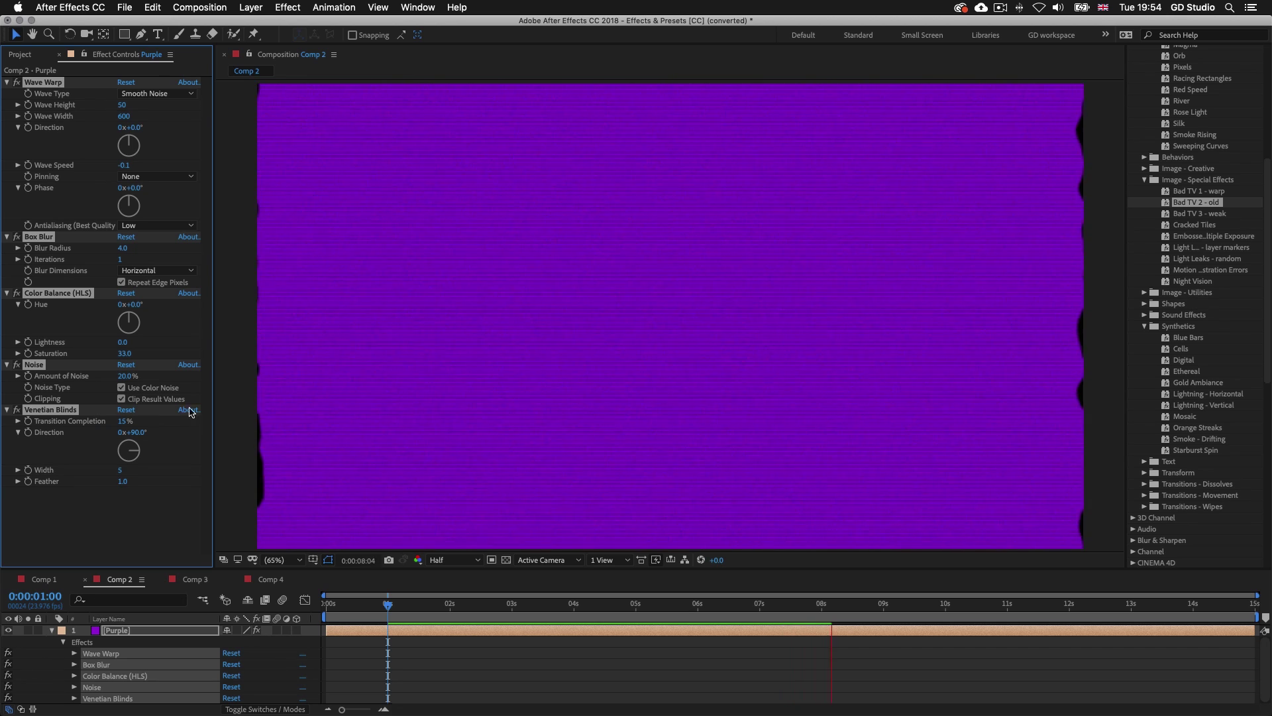
{"action": "left_click", "coordinate": [503, 606]}
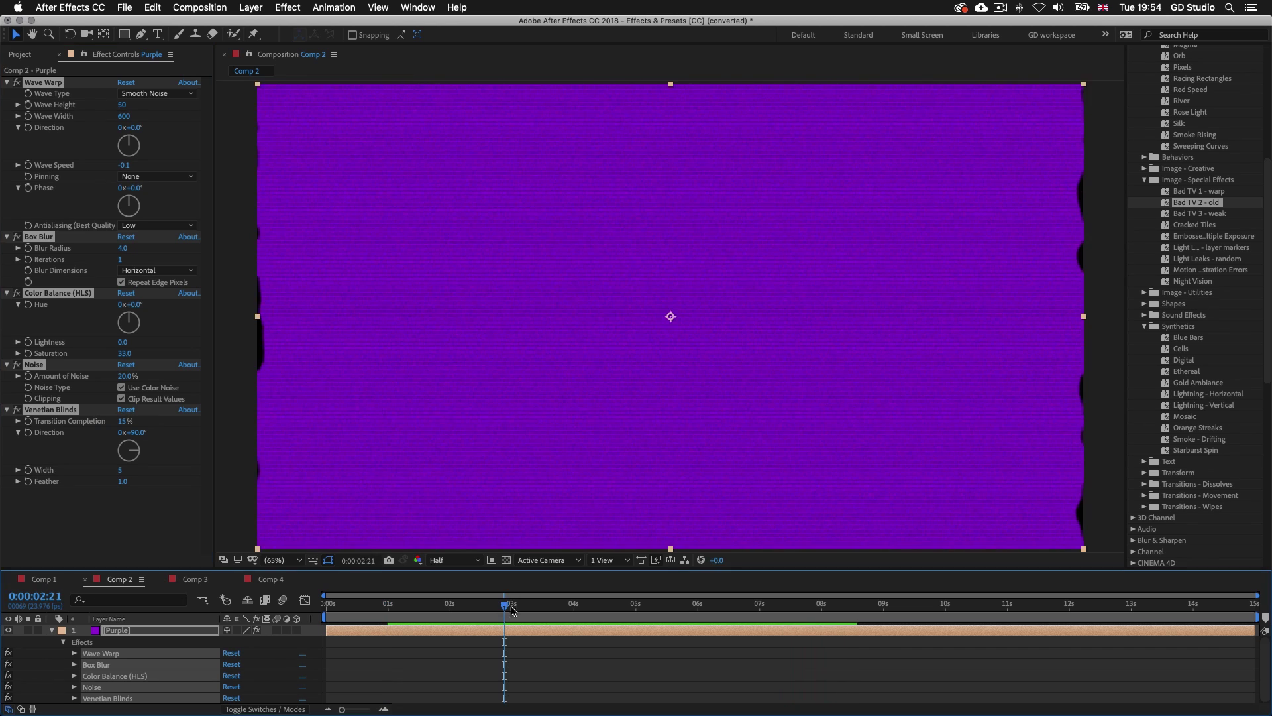
{"action": "key", "text": "e"}
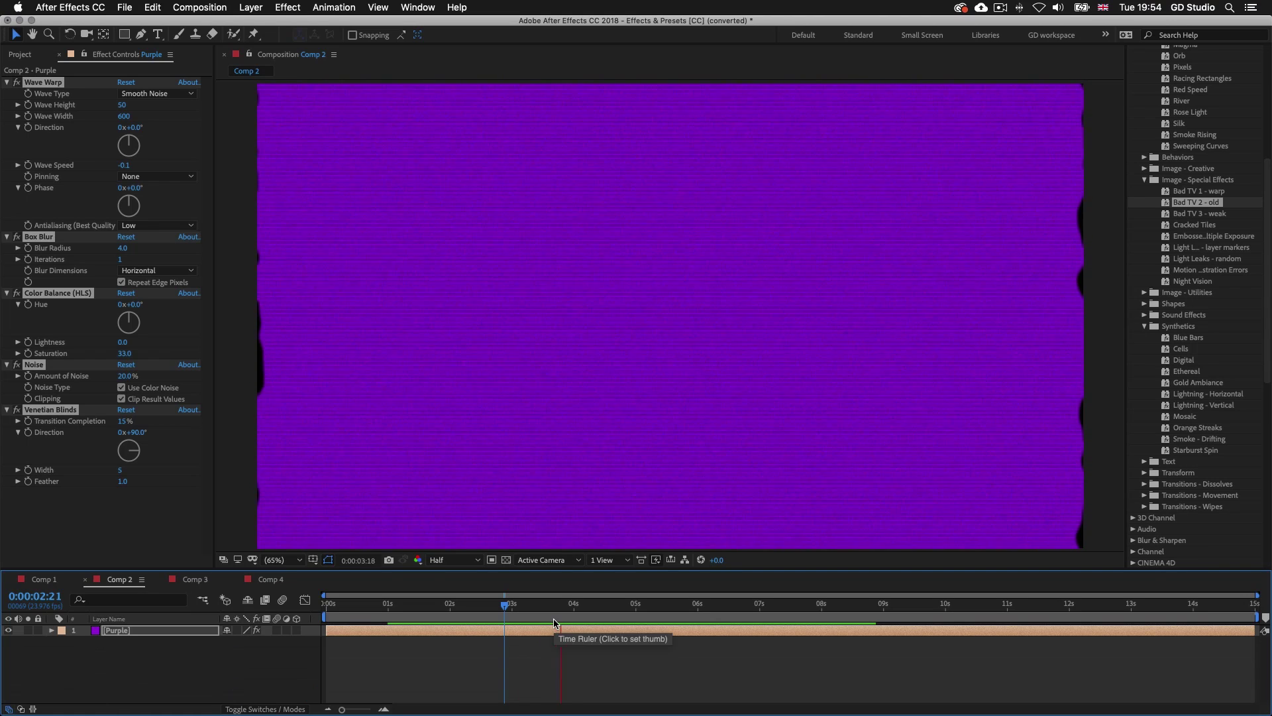
{"action": "left_click", "coordinate": [602, 634]}
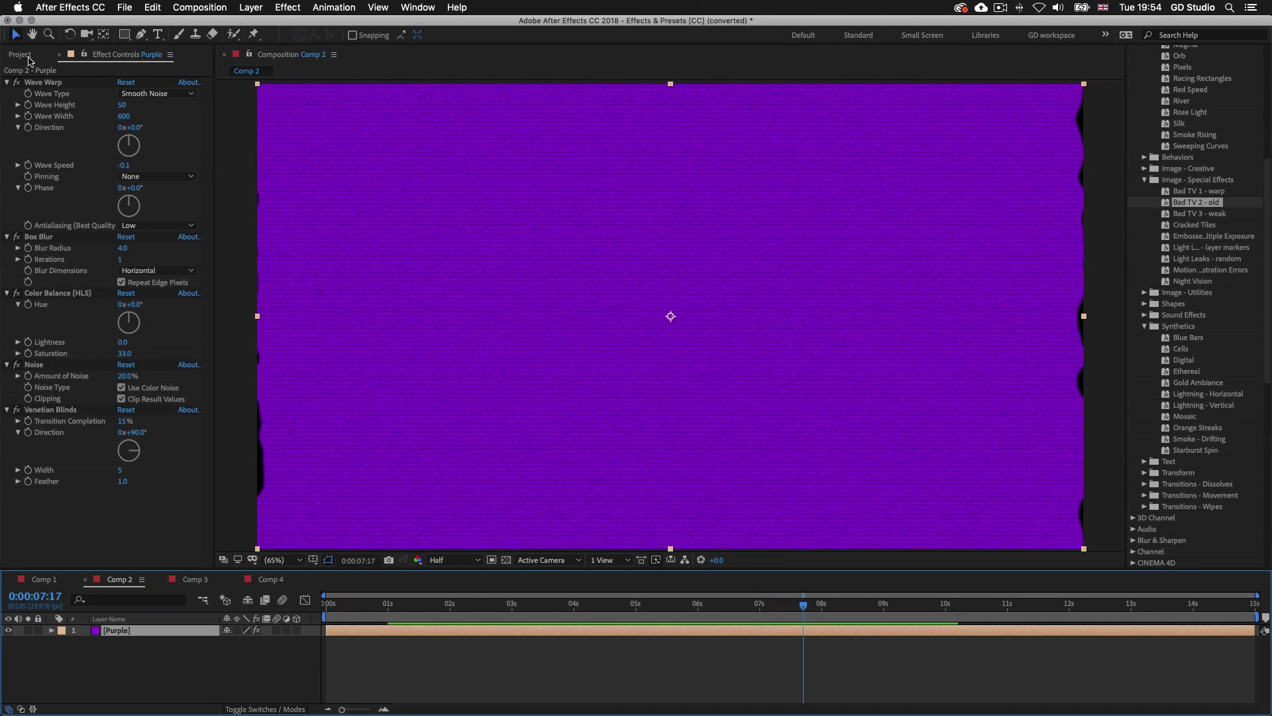
Open Comp 3, and apply and preview the Colorize - gold dip creative image preset on the BRIDGE.mp4 layer
{"action": "left_click", "coordinate": [21, 55]}
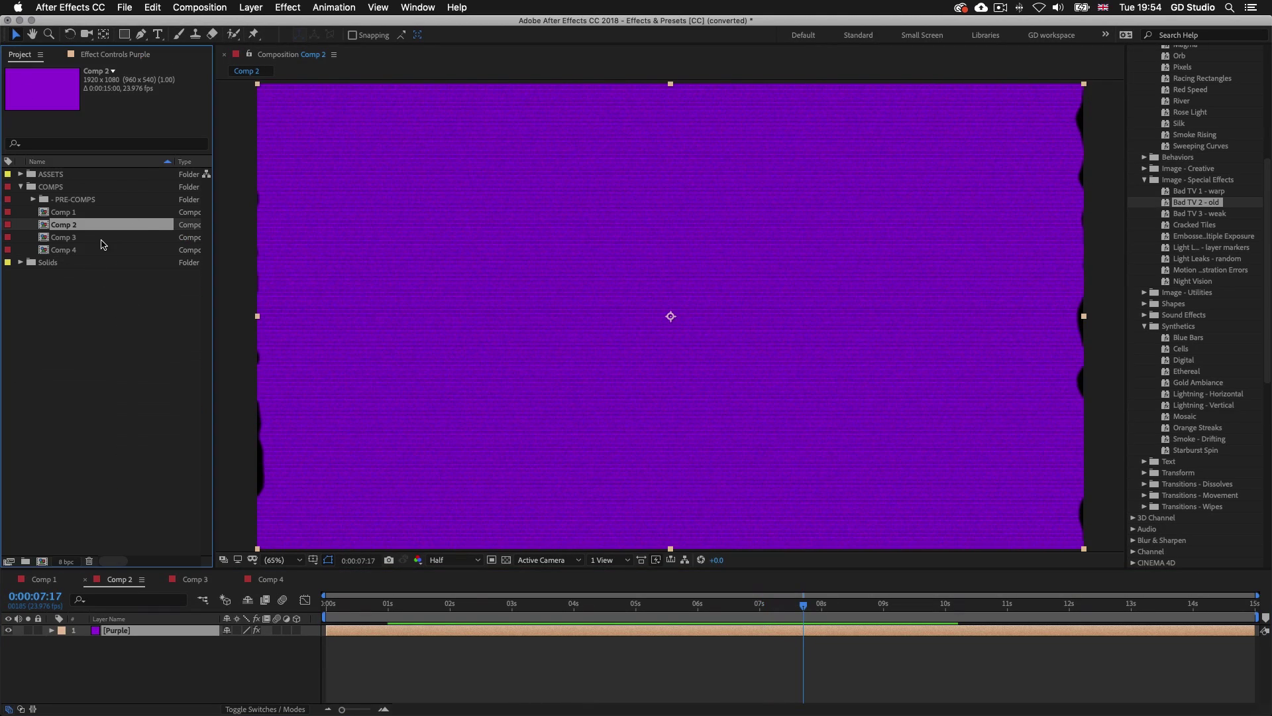
{"action": "double_click", "coordinate": [61, 238]}
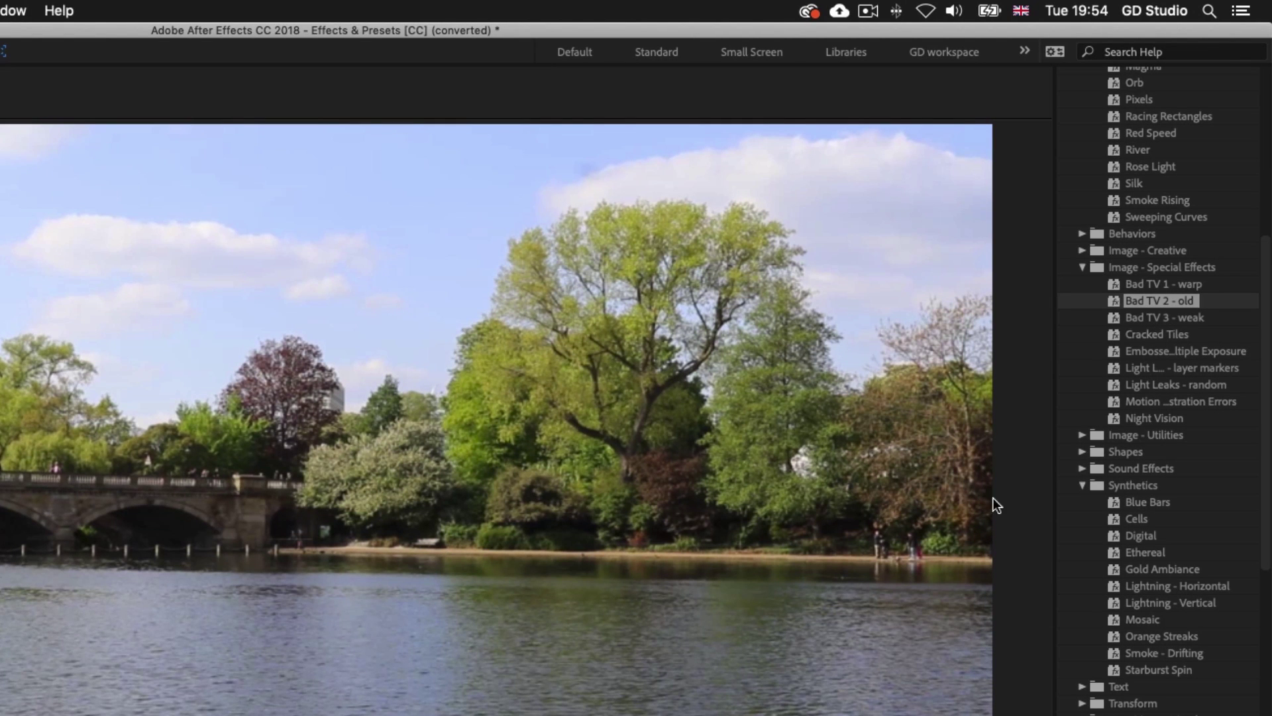
{"action": "scroll", "coordinate": [1162, 470], "scroll_direction": "up", "scroll_amount": 6}
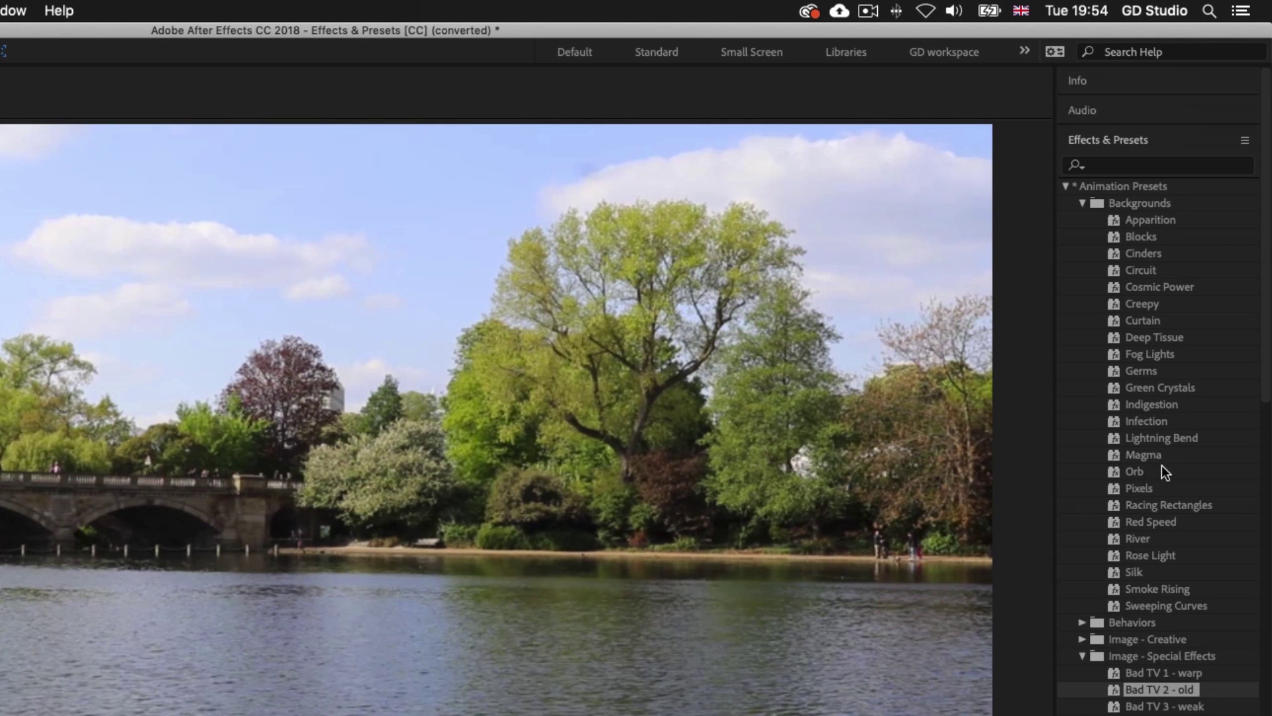
{"action": "left_click", "coordinate": [1082, 639]}
{"action": "scroll", "coordinate": [1178, 514], "scroll_direction": "down", "scroll_amount": 5}
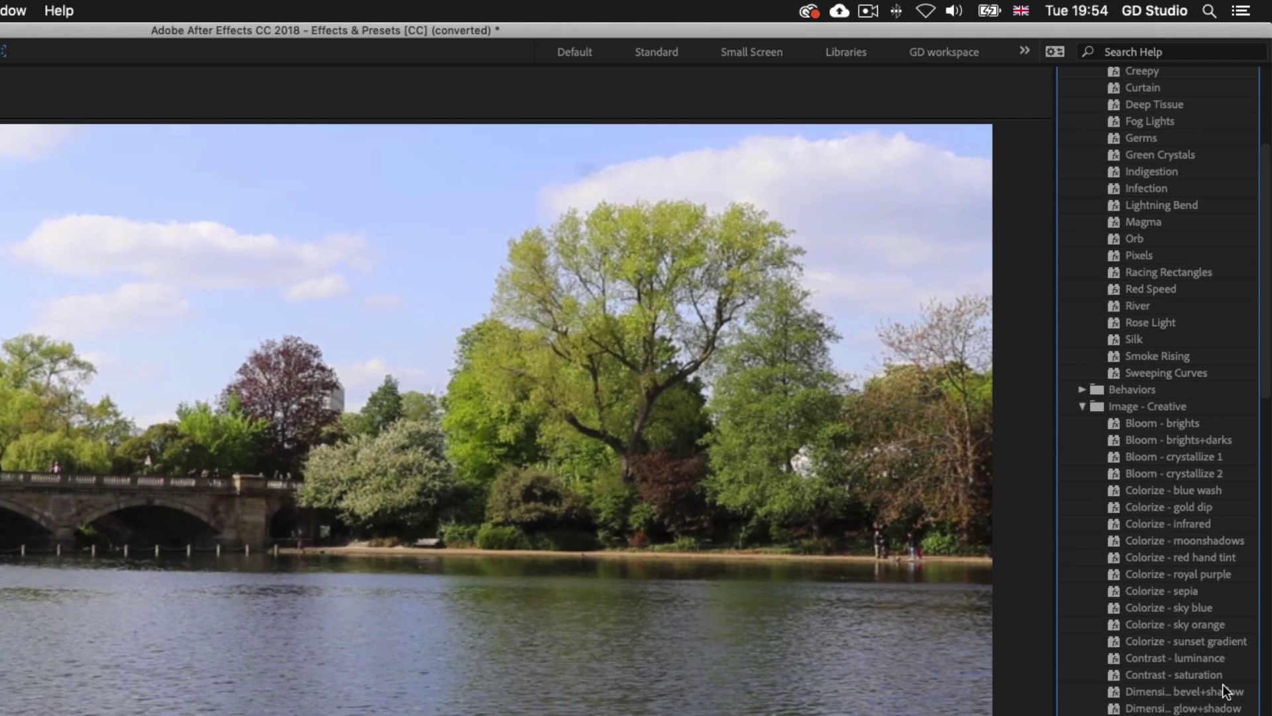
{"action": "left_click_drag", "start_coordinate": [1179, 506], "coordinate": [584, 715]}
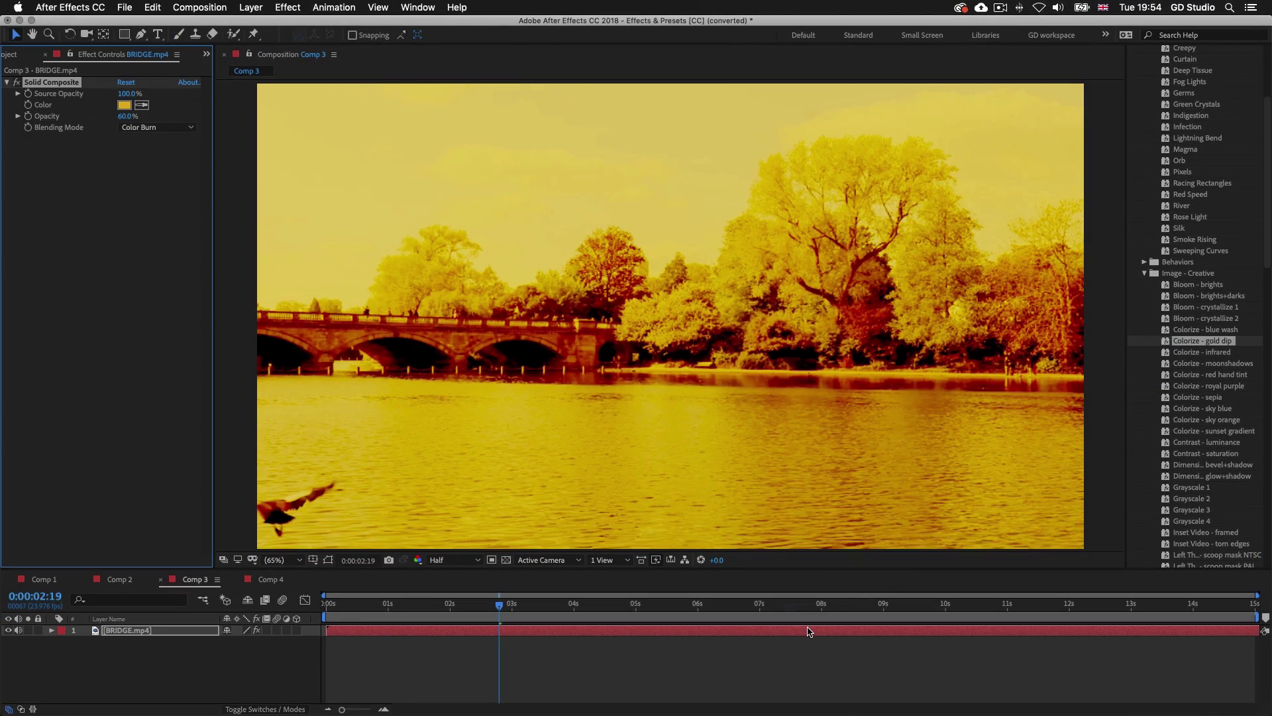
{"action": "key", "text": "space"}
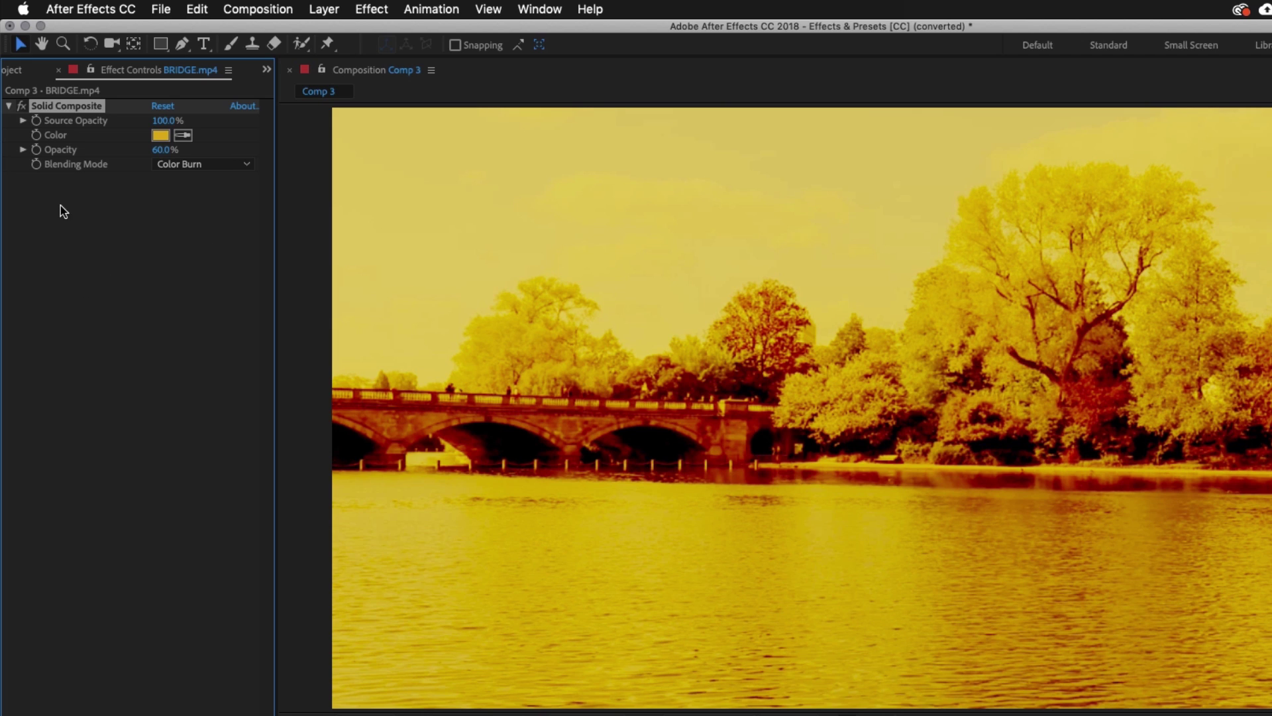
Set Solid Composite's source opacity to 33%, its color to green 16E069 and its blending mode to Multiply
{"action": "left_click", "coordinate": [164, 122]}
{"action": "type", "text": "33"}
{"action": "key", "text": "Return"}
{"action": "left_click", "coordinate": [160, 136]}
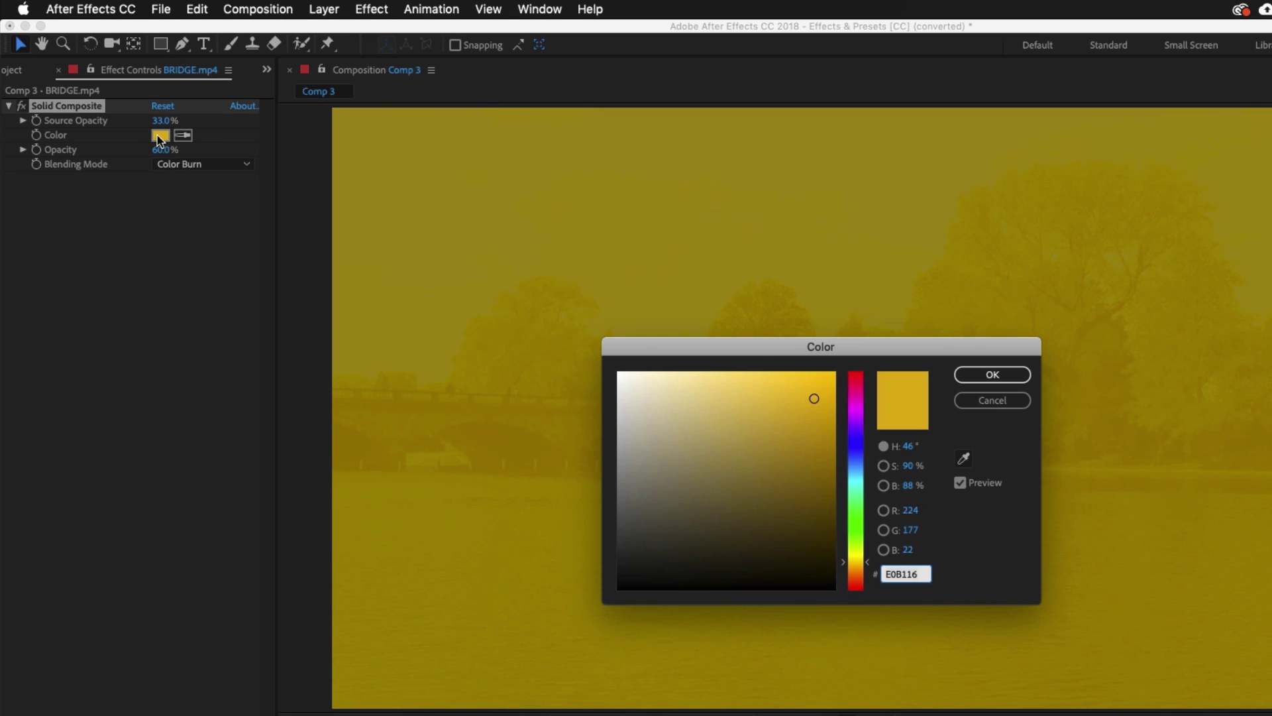
{"action": "left_click", "coordinate": [863, 503]}
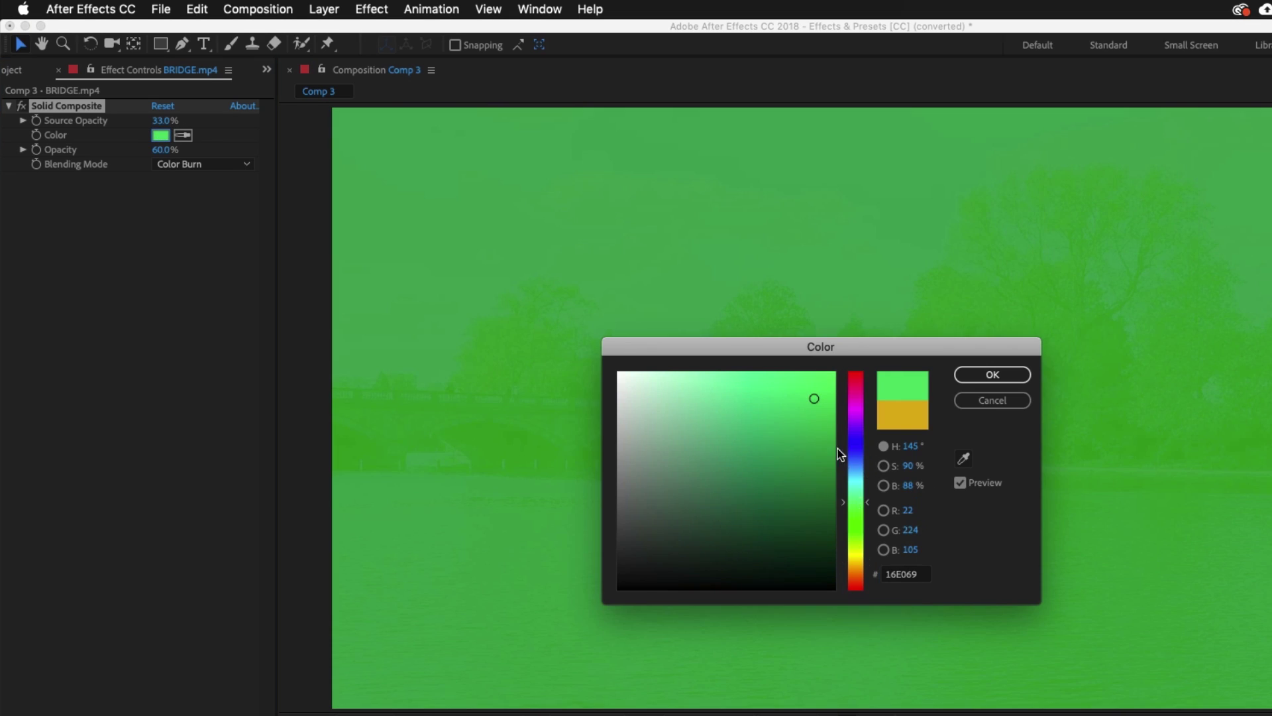
{"action": "left_click", "coordinate": [1004, 375]}
{"action": "left_click", "coordinate": [169, 165]}
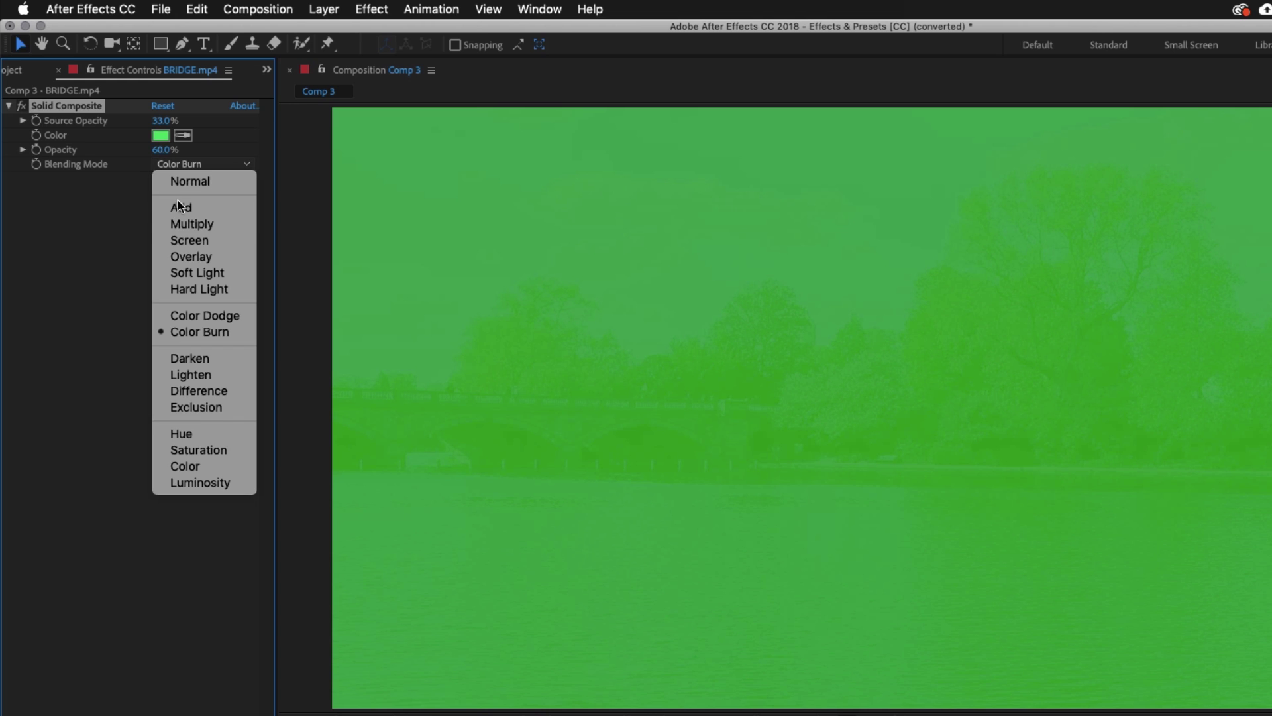
{"action": "left_click", "coordinate": [191, 222]}
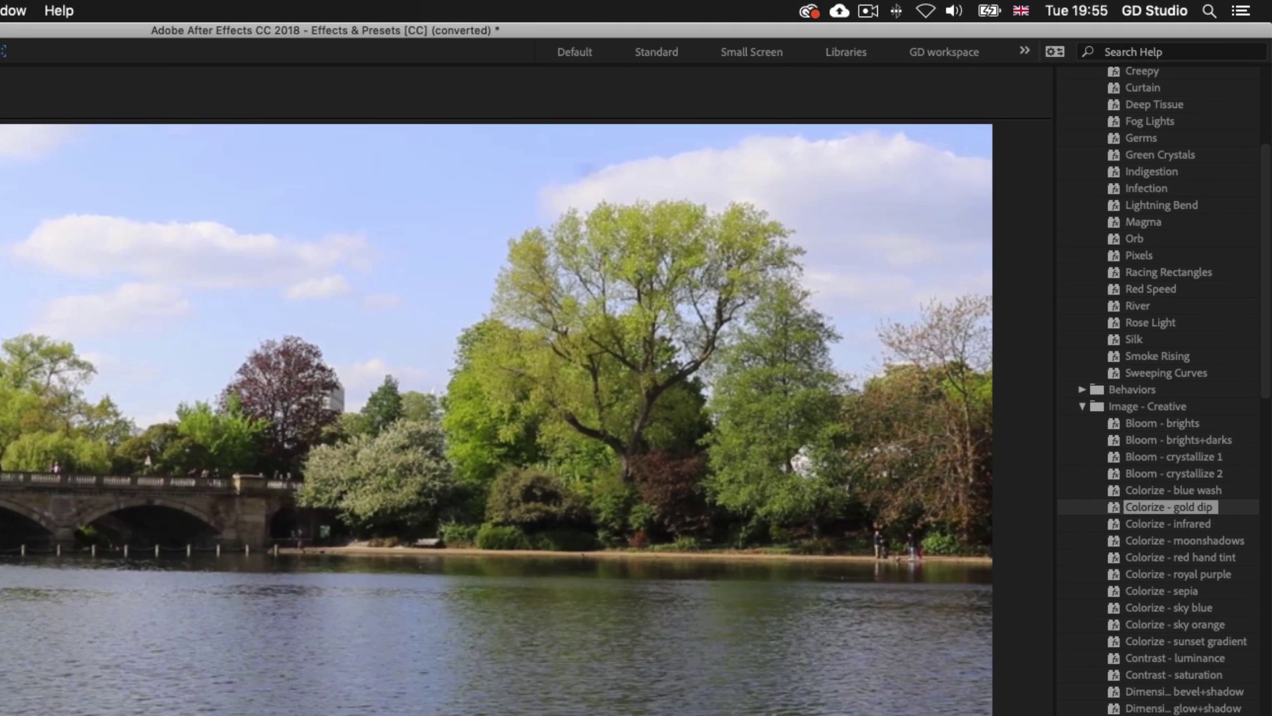
Try the Grayscale 1 preset on the BRIDGE.mp4 layer with a preview, and undo it
{"action": "scroll", "coordinate": [1198, 507], "scroll_direction": "down", "scroll_amount": 3}
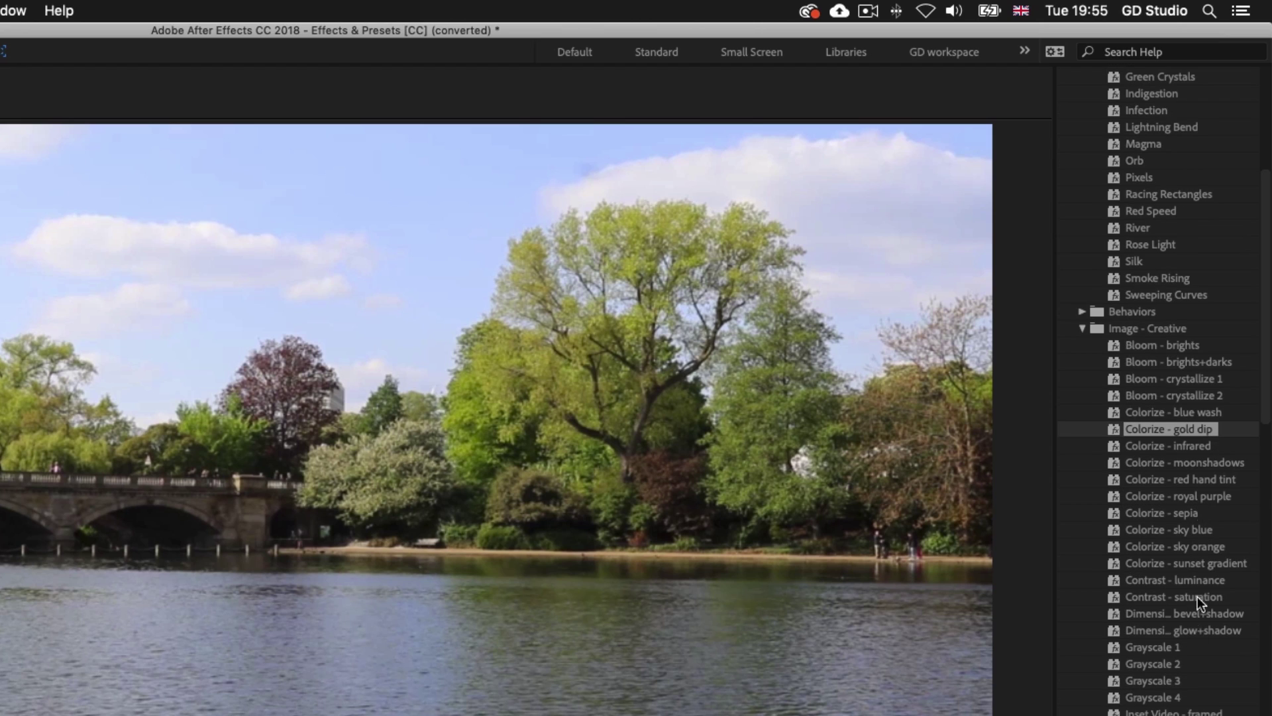
{"action": "left_click_drag", "start_coordinate": [1163, 648], "coordinate": [762, 634]}
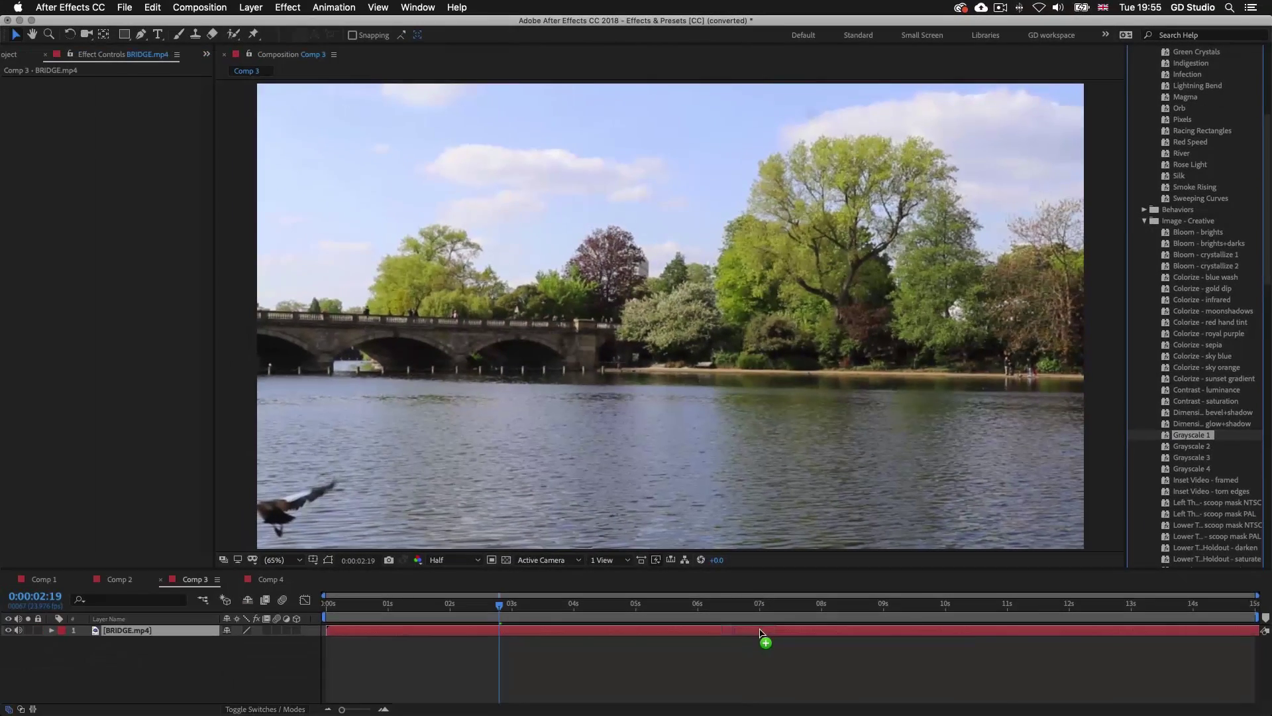
{"action": "key", "text": "space"}
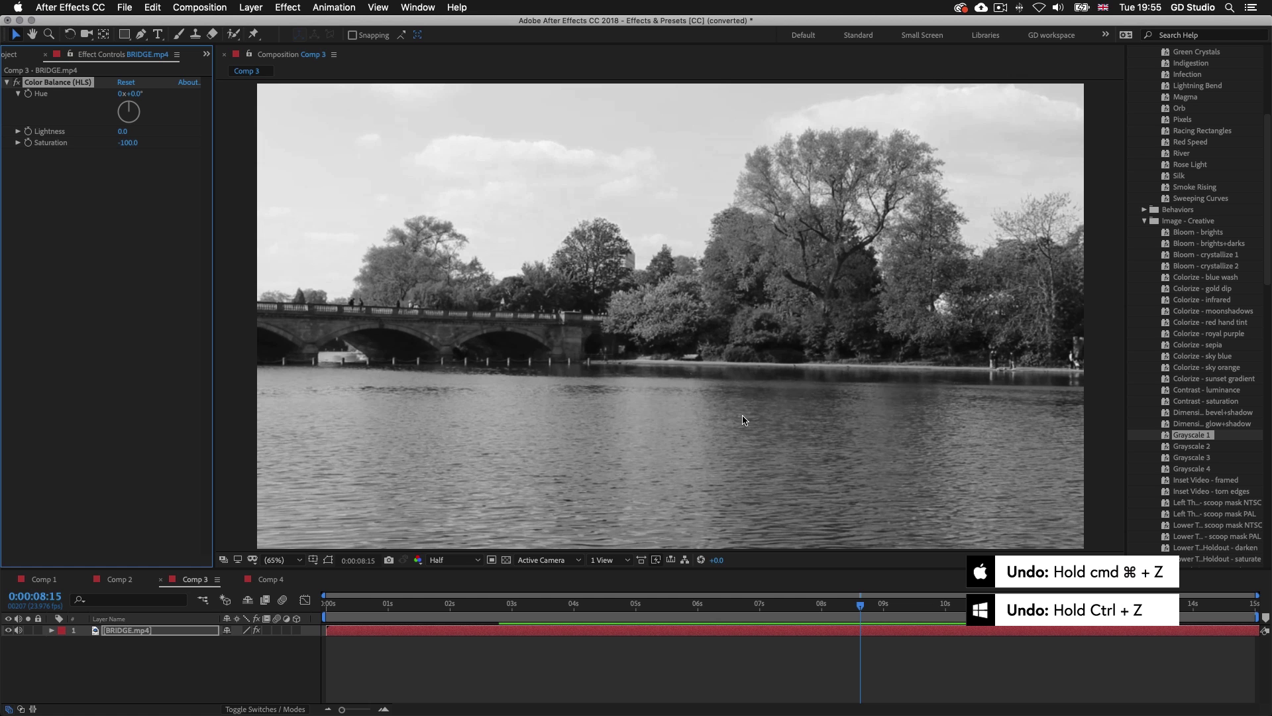
{"action": "key", "text": "super+z"}
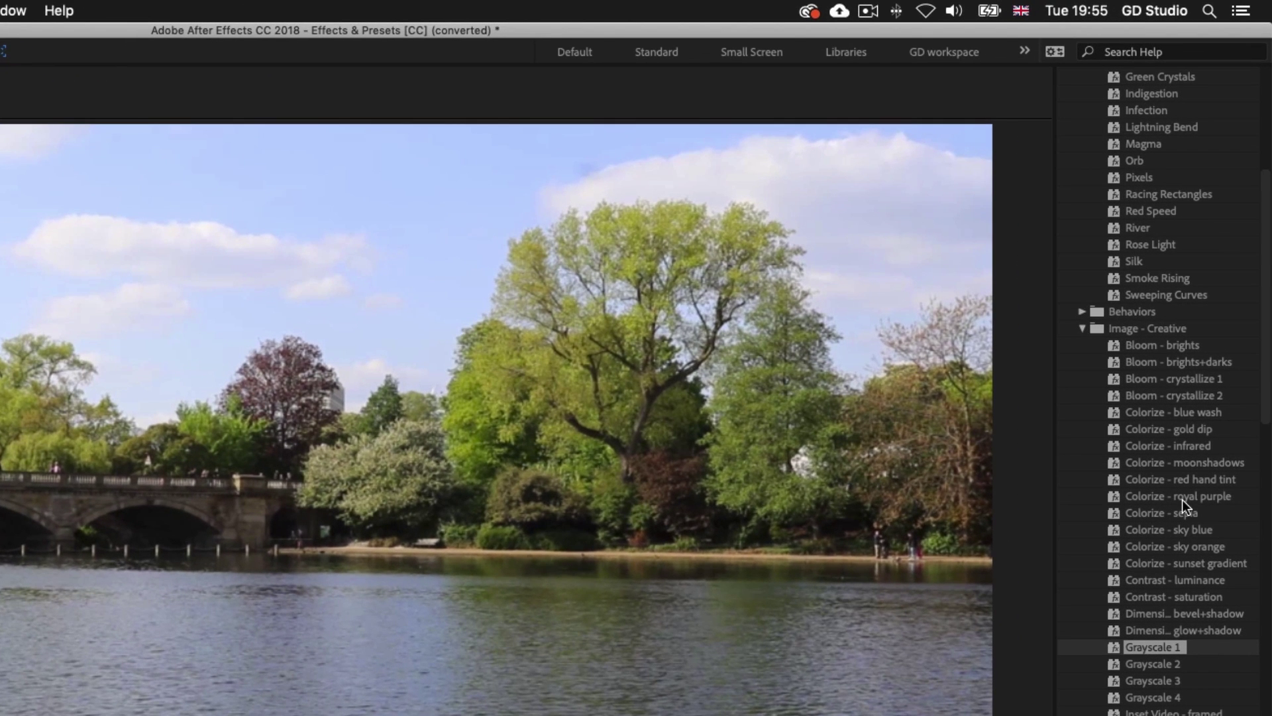
Try the Bad TV 2 - old preset on the BRIDGE.mp4 layer with a preview, and remove all its effects
{"action": "scroll", "coordinate": [1182, 499], "scroll_direction": "down", "scroll_amount": 10}
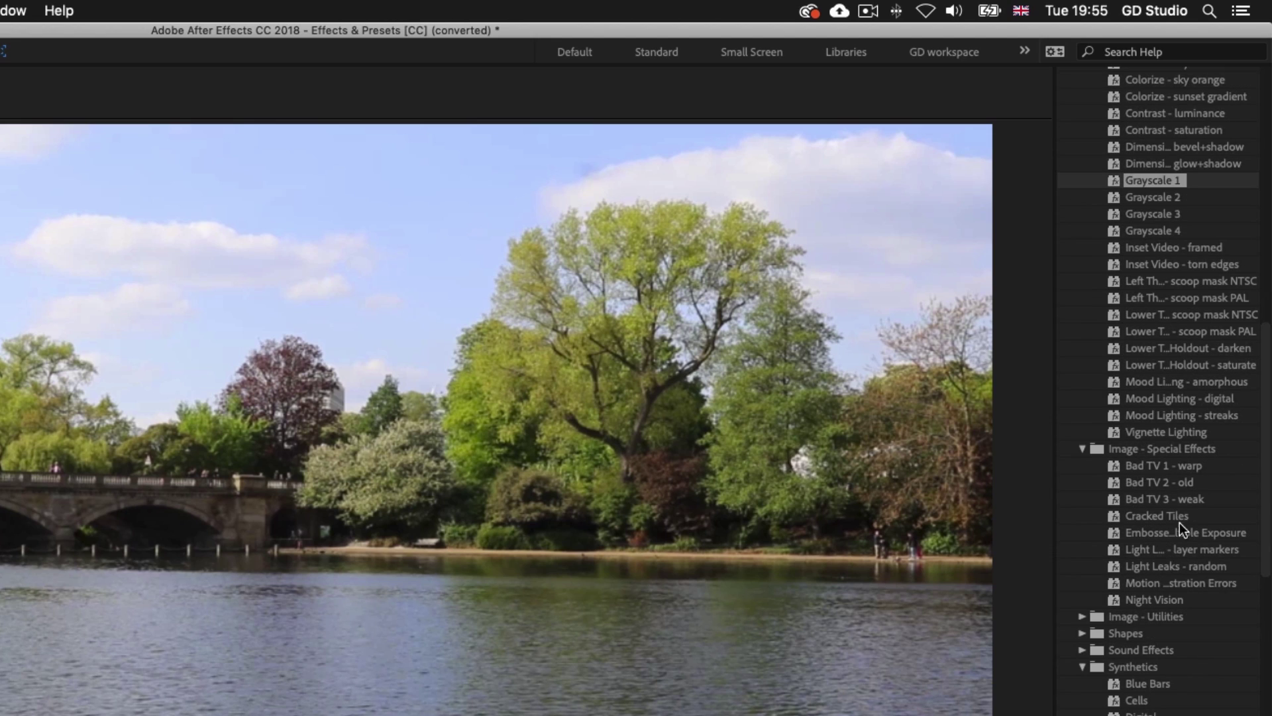
{"action": "left_click_drag", "start_coordinate": [1165, 482], "coordinate": [434, 635]}
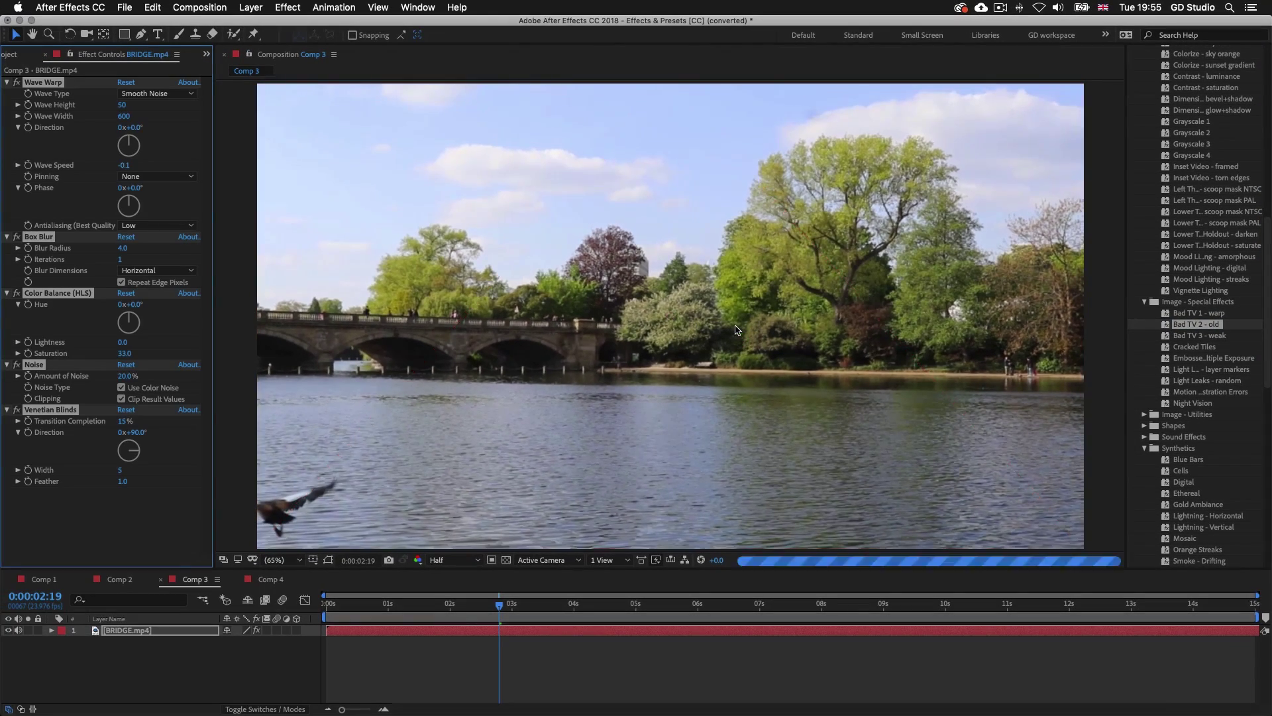
{"action": "key", "text": "space"}
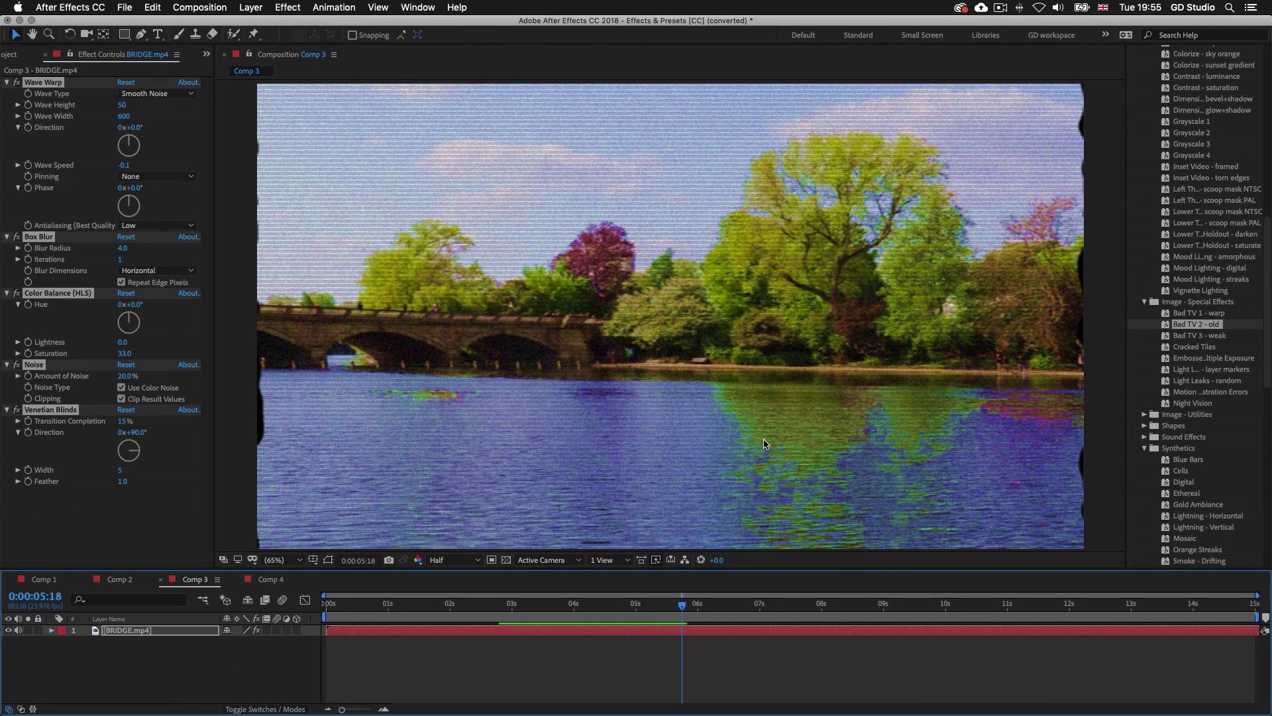
{"action": "key", "text": "super+shift+e"}
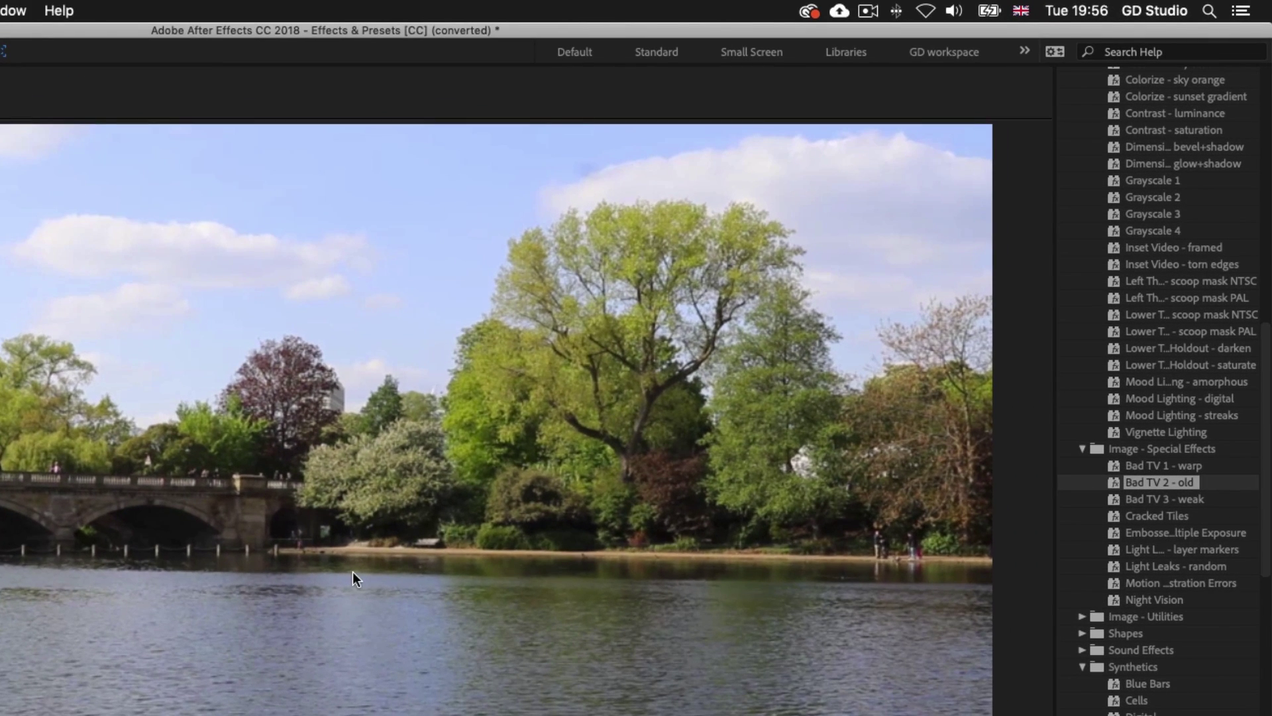
Apply the CC Threshold RGB effect from the Stylize category to the BRIDGE.mp4 layer and preview it
{"action": "scroll", "coordinate": [1174, 522], "scroll_direction": "down", "scroll_amount": 10}
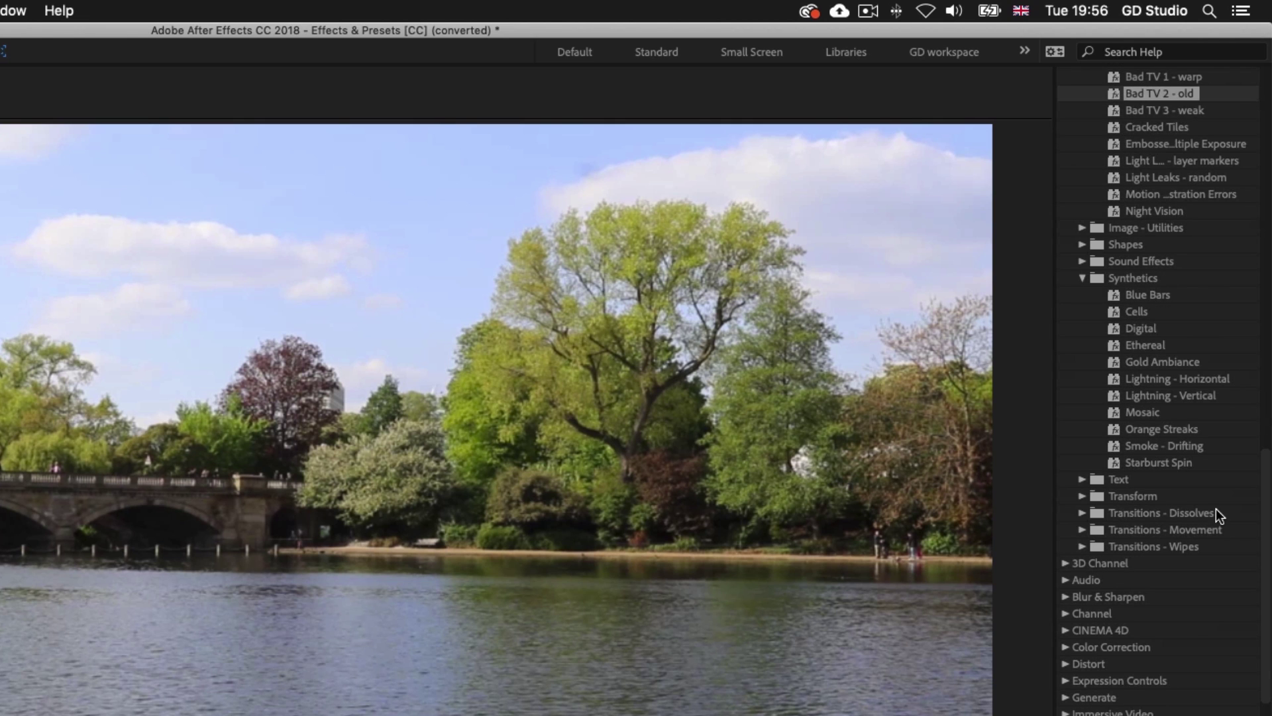
{"action": "scroll", "coordinate": [1216, 509], "scroll_direction": "up", "scroll_amount": 4}
{"action": "scroll", "coordinate": [1215, 507], "scroll_direction": "up", "scroll_amount": 20}
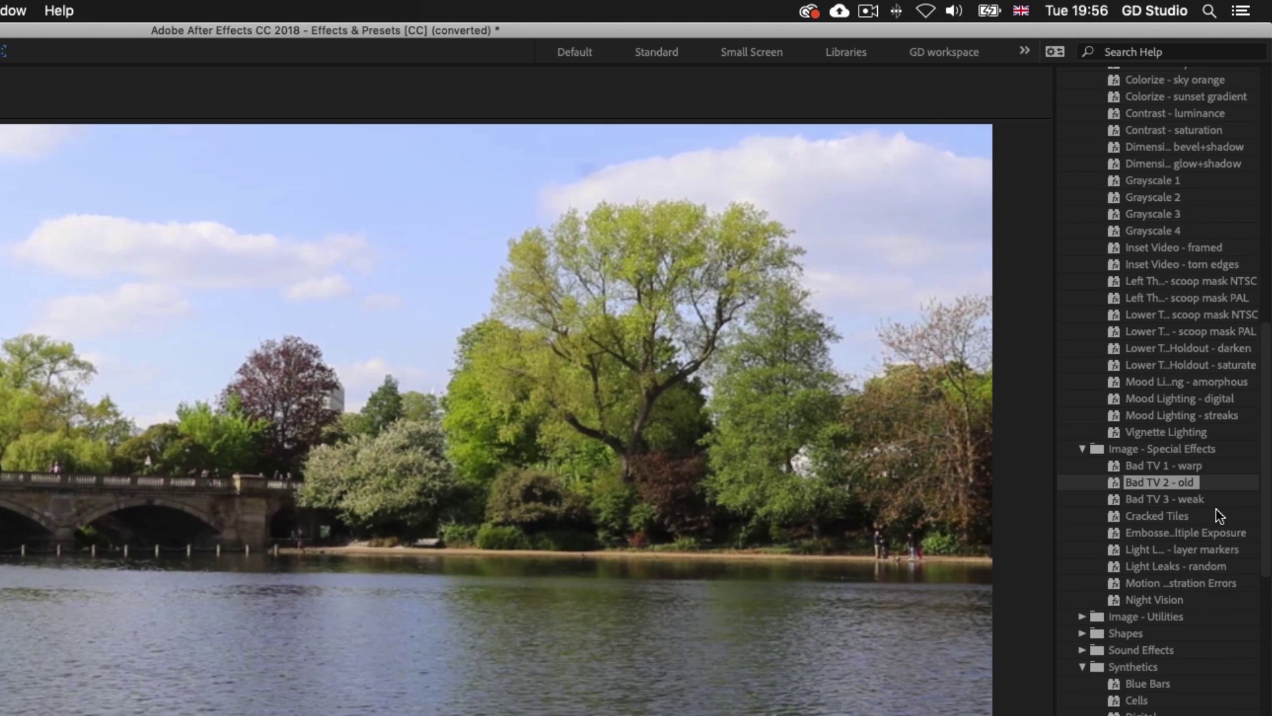
{"action": "scroll", "coordinate": [1215, 507], "scroll_direction": "up", "scroll_amount": 12}
{"action": "scroll", "coordinate": [1215, 507], "scroll_direction": "down", "scroll_amount": 20}
{"action": "scroll", "coordinate": [1215, 515], "scroll_direction": "down", "scroll_amount": 2}
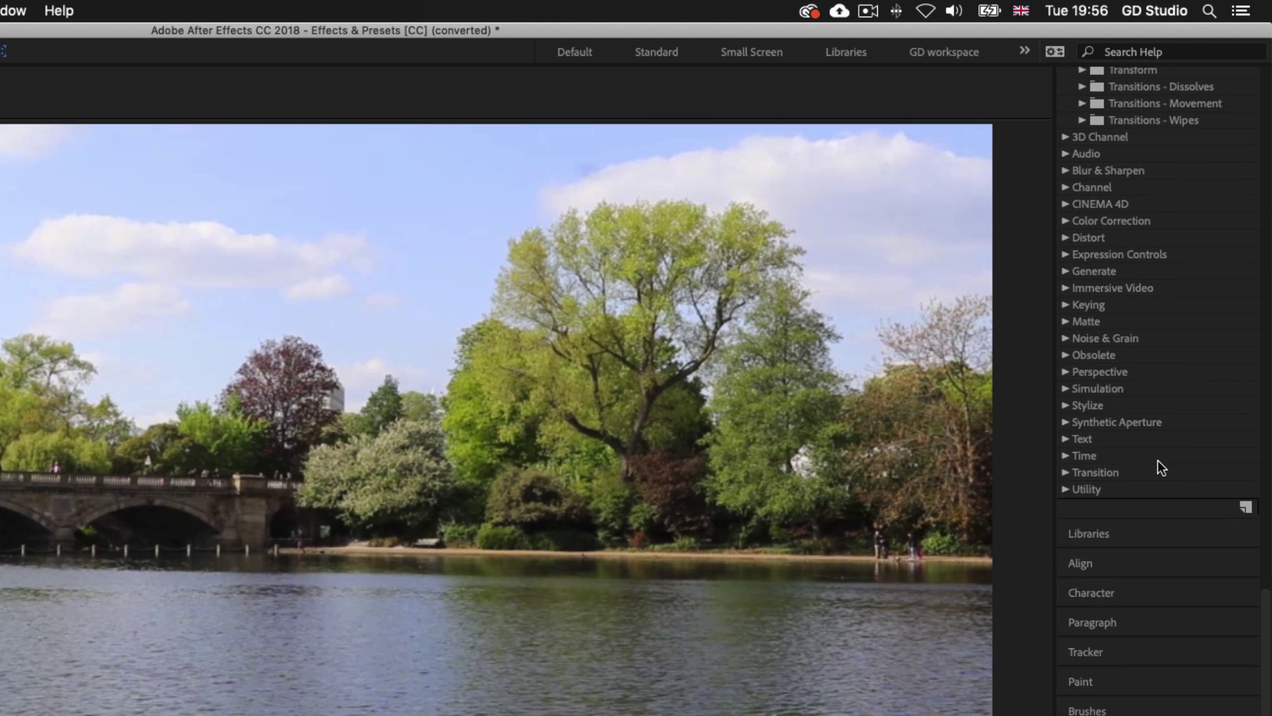
{"action": "left_click", "coordinate": [1064, 406]}
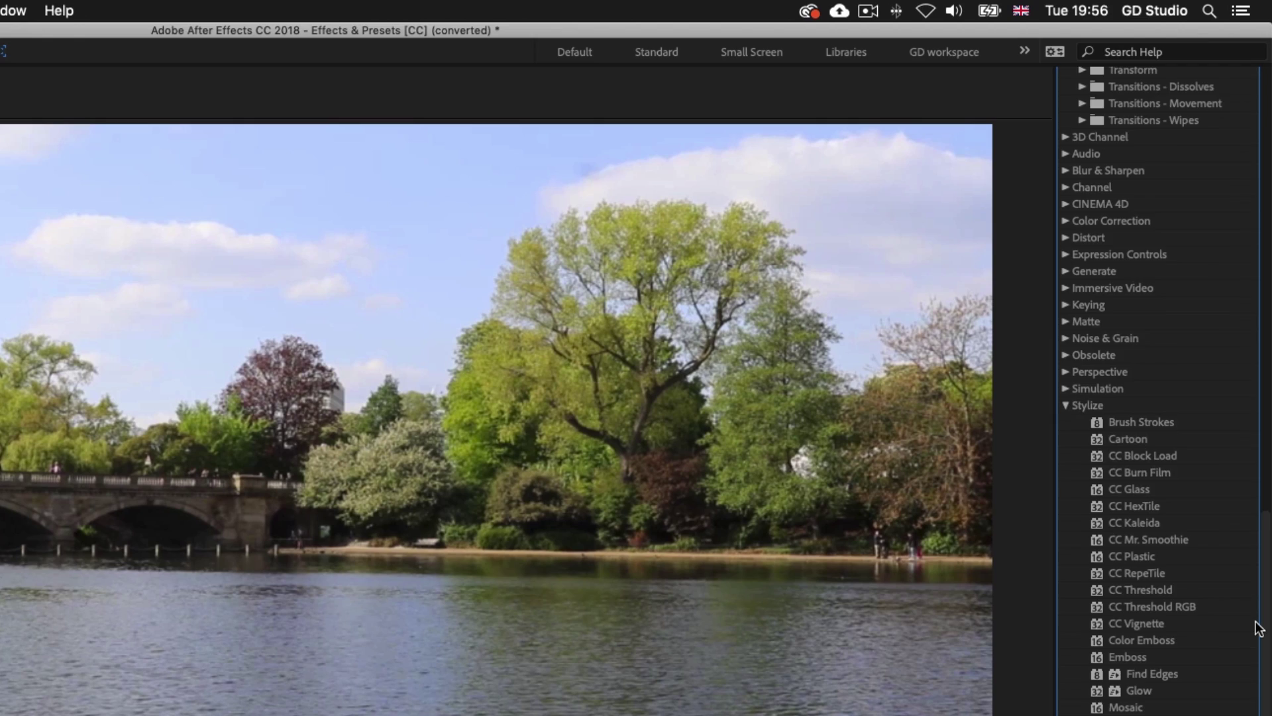
{"action": "scroll", "coordinate": [1259, 628], "scroll_direction": "down", "scroll_amount": 5}
{"action": "left_click_drag", "start_coordinate": [1156, 452], "coordinate": [424, 715]}
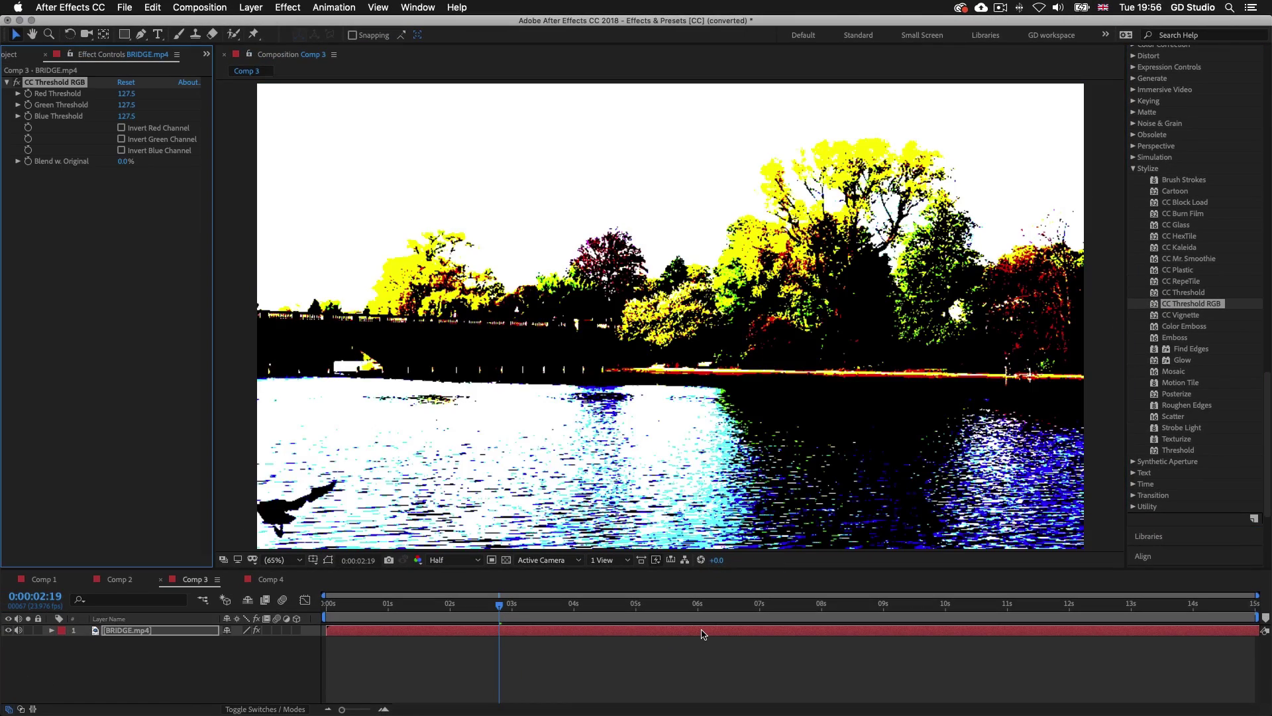
{"action": "key", "text": "space"}
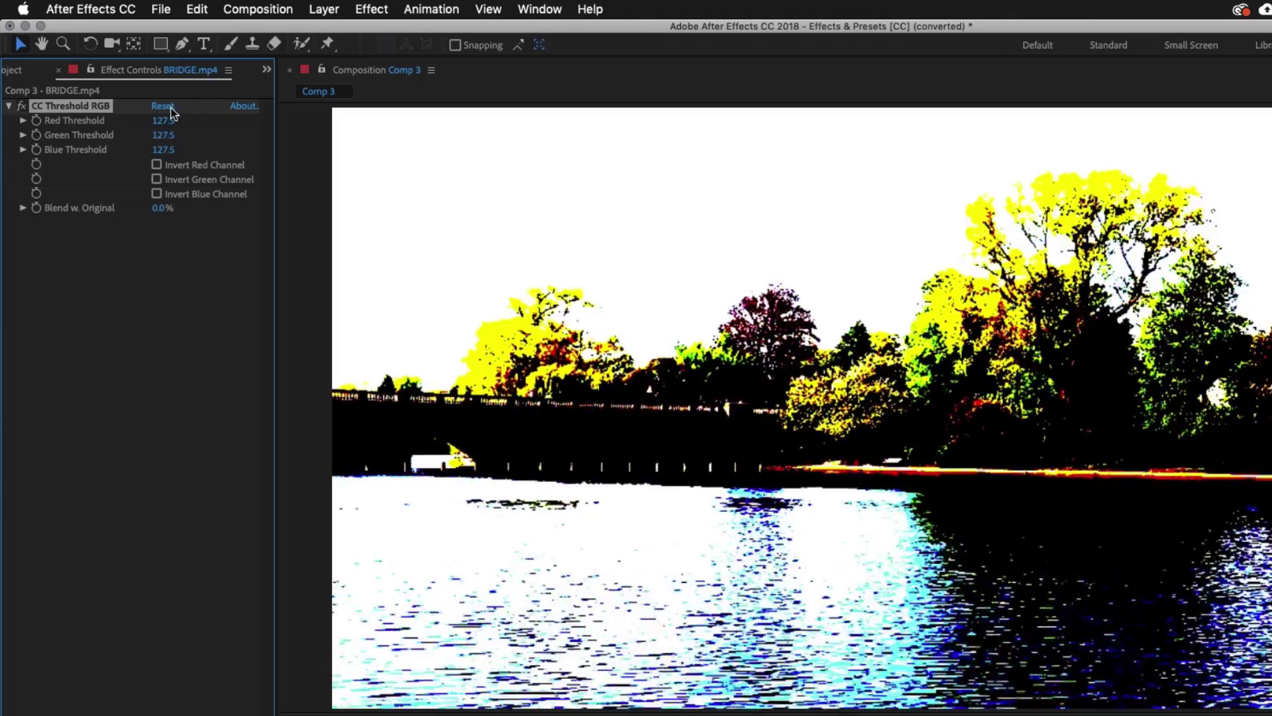
Set CC Threshold RGB's red threshold to 45.9, green threshold to 183.6 and blue threshold to 91.8
{"action": "left_click_drag", "start_coordinate": [162, 120], "coordinate": [157, 153]}
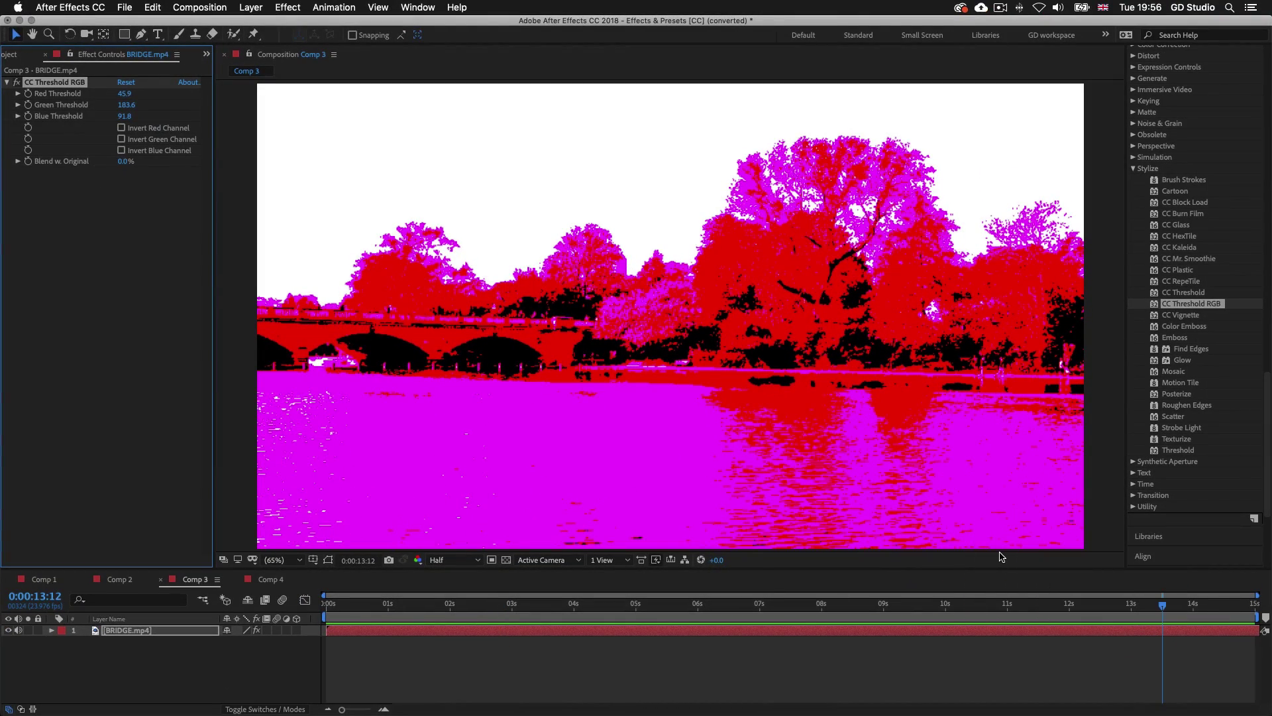
Undo the CC Threshold RGB threshold changes and the application of the effect to the BRIDGE.mp4 layer
{"action": "key", "text": "super+z"}
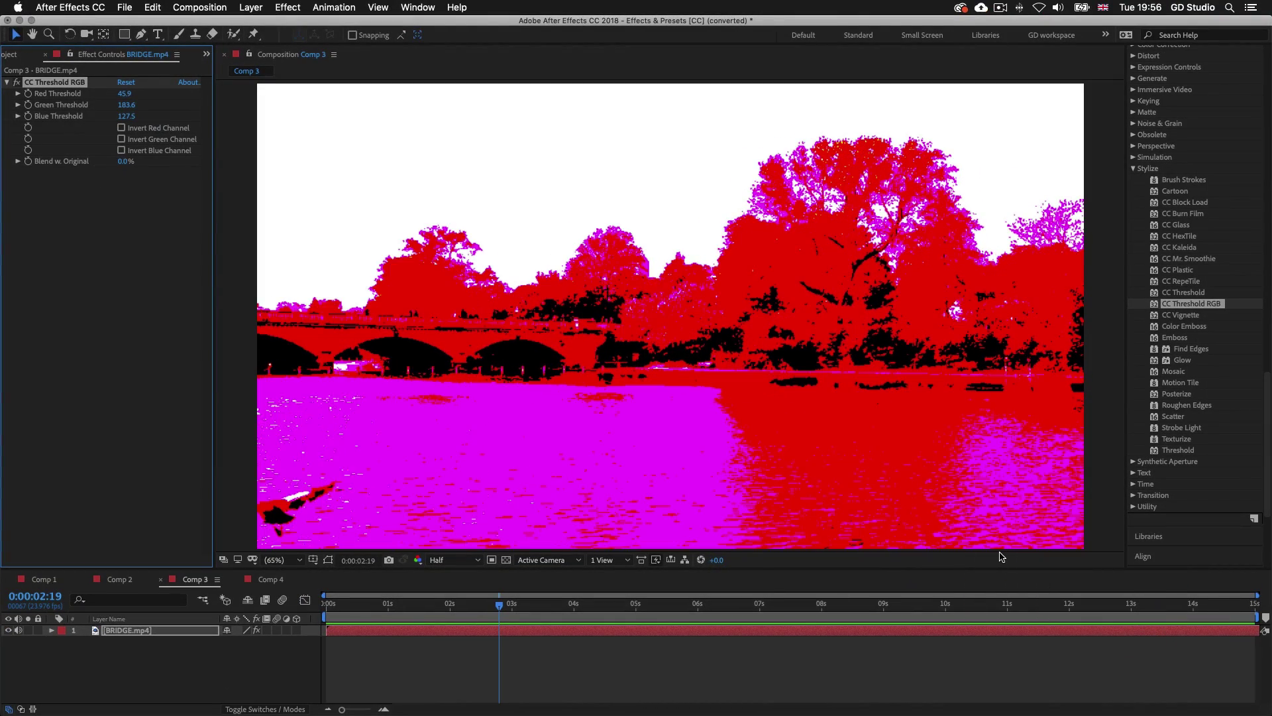
{"action": "key", "text": "super+z"}
{"action": "key", "text": "super+z"}
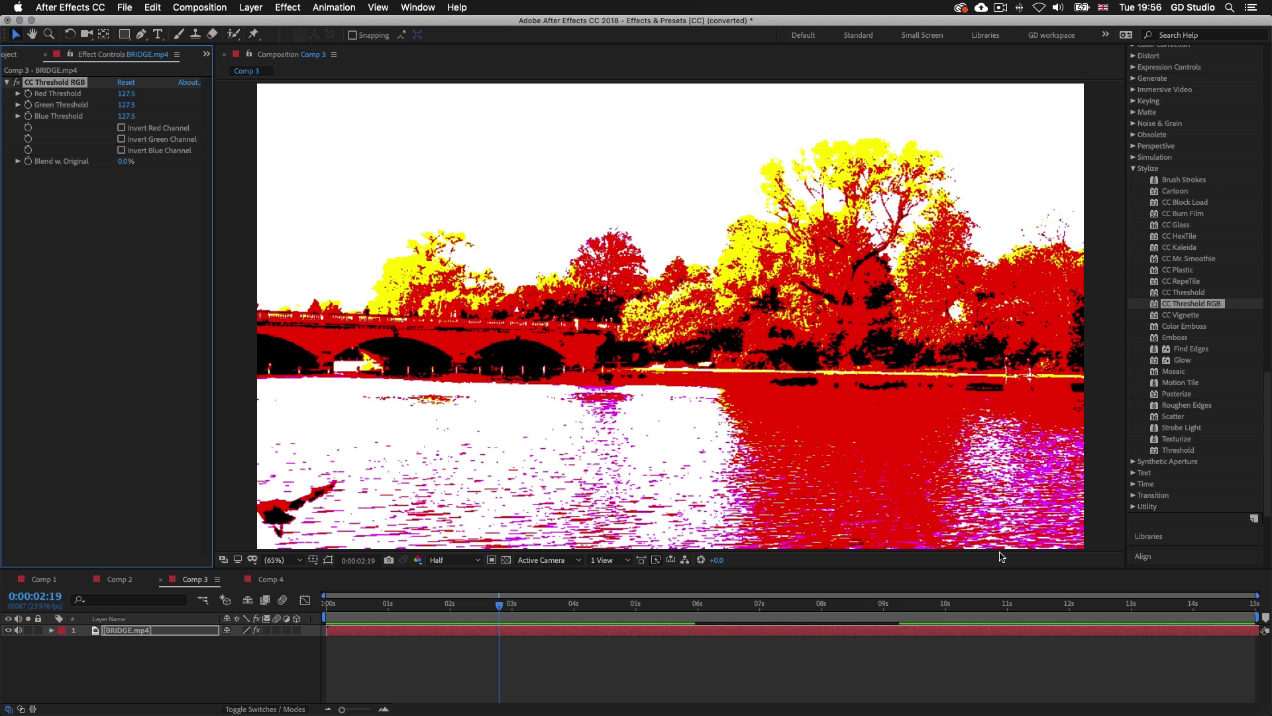
{"action": "key", "text": "super+z"}
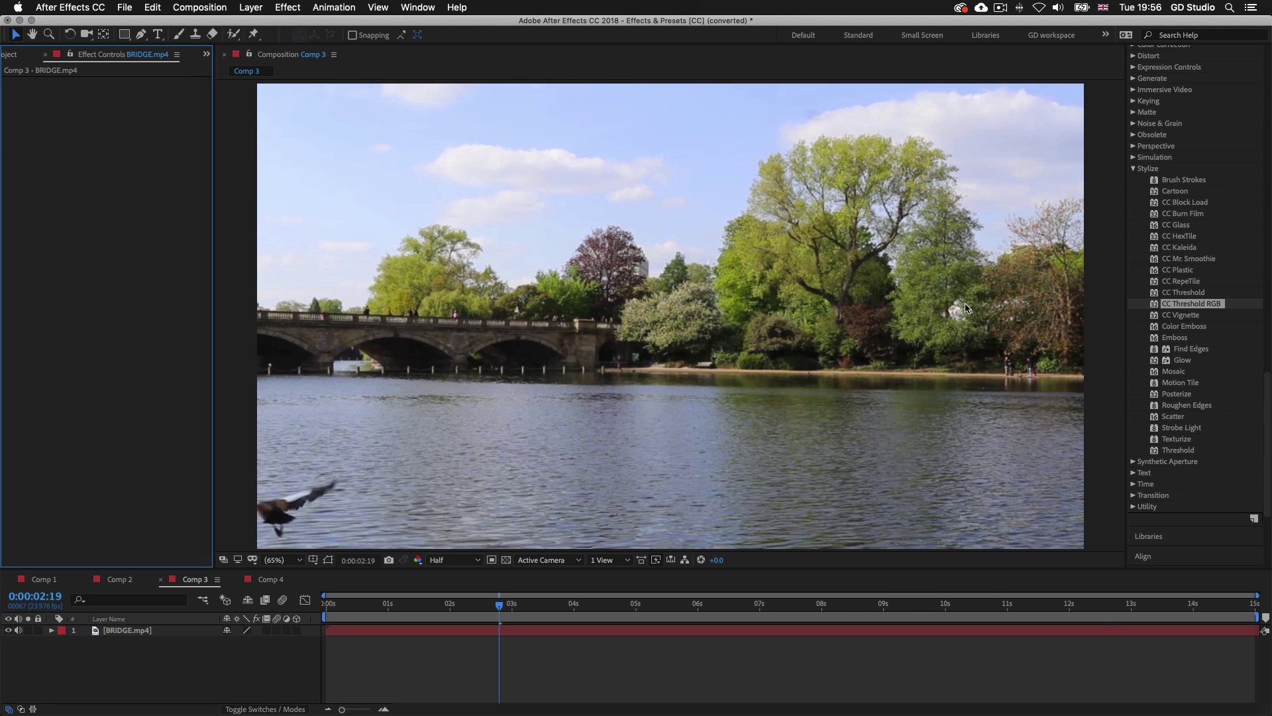
Collapse the Stylize effect category and all expanded subfolders of Animation Presets
{"action": "left_click", "coordinate": [1135, 171]}
{"action": "scroll", "coordinate": [1186, 299], "scroll_direction": "up", "scroll_amount": 5}
{"action": "left_click", "coordinate": [1144, 195]}
{"action": "left_click", "coordinate": [1145, 195]}
{"action": "scroll", "coordinate": [1152, 172], "scroll_direction": "up", "scroll_amount": 5}
{"action": "left_click", "coordinate": [1145, 137]}
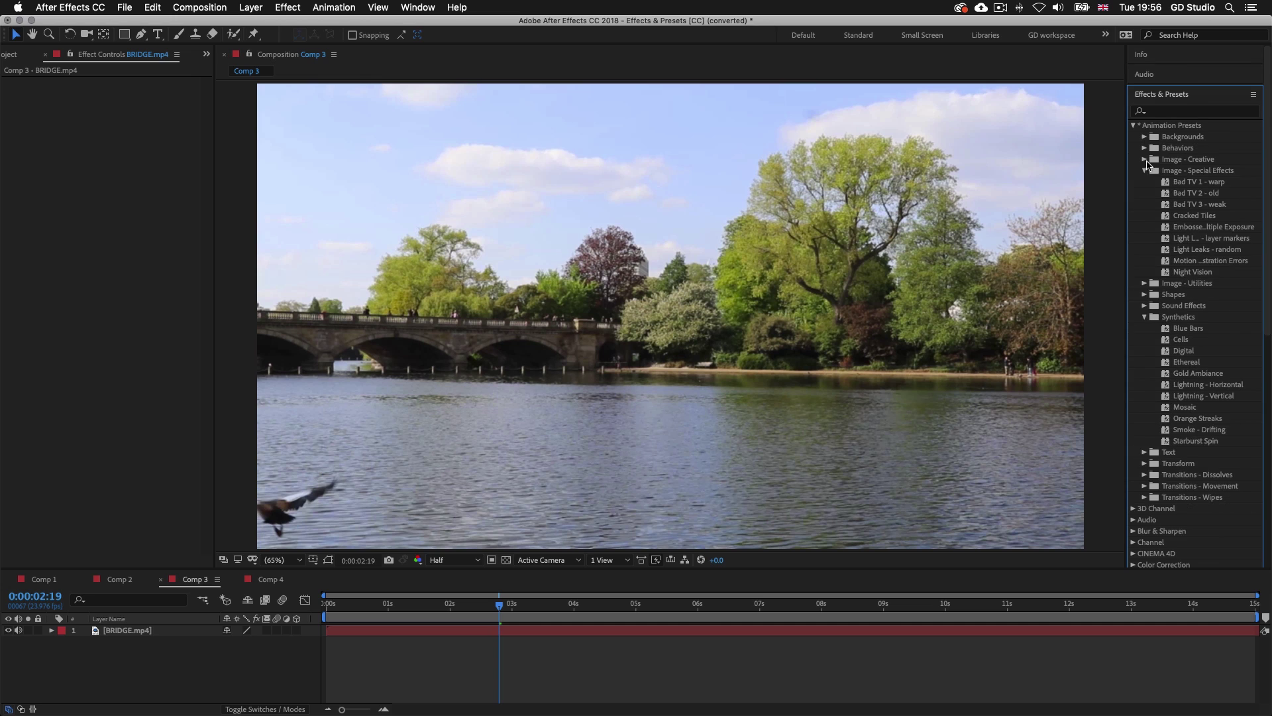
{"action": "left_click", "coordinate": [1145, 172]}
{"action": "left_click", "coordinate": [1144, 216]}
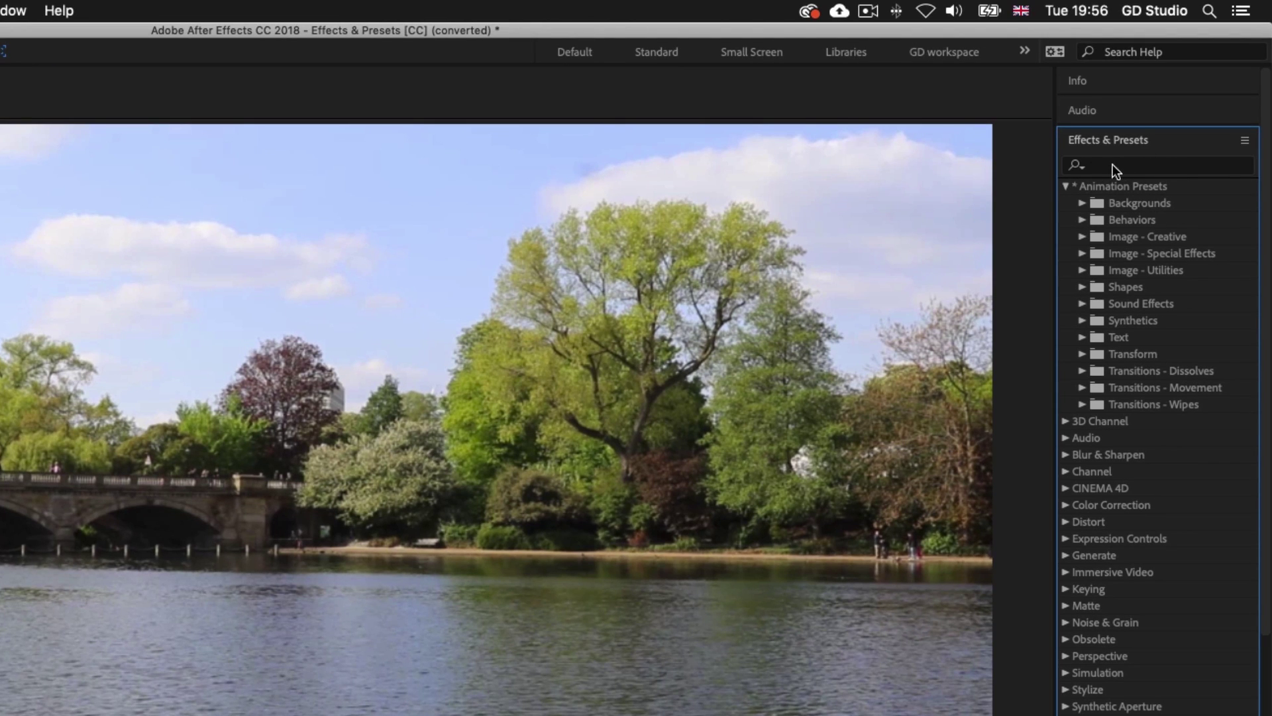
Search the effects for "blur" and apply Gaussian Blur to the BRIDGE.mp4 layer
{"action": "left_click", "coordinate": [1120, 165]}
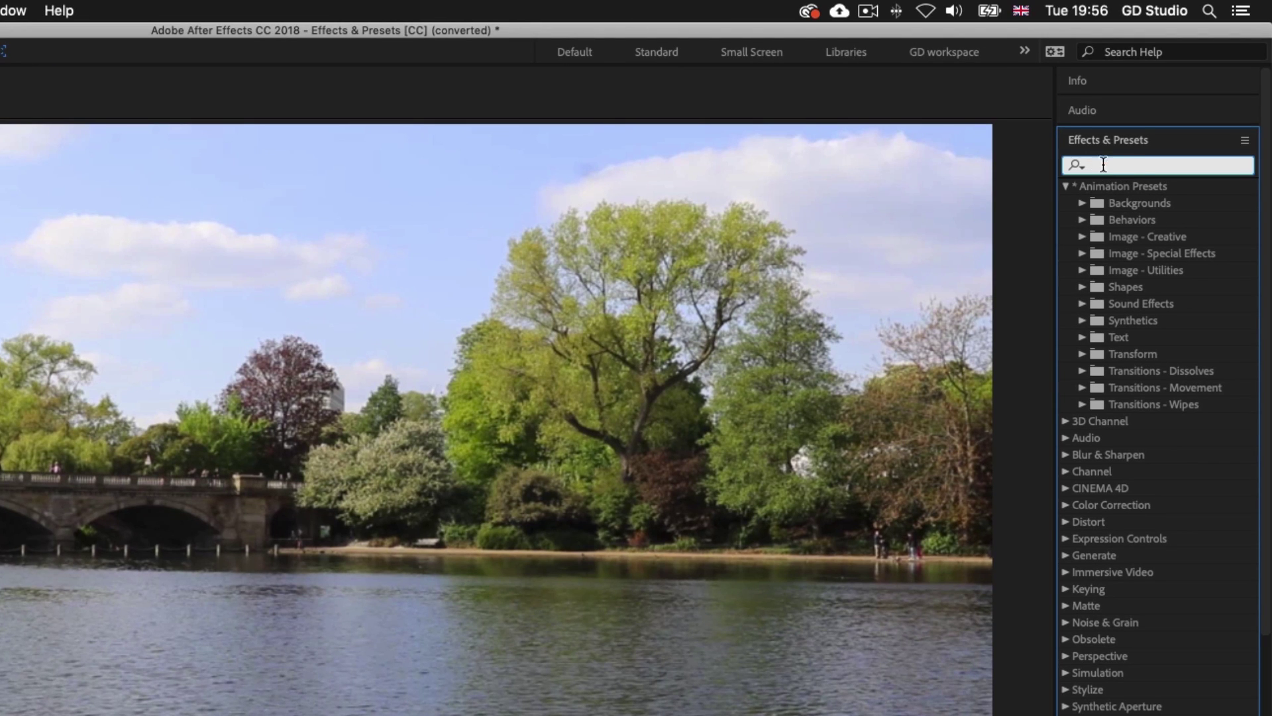
{"action": "type", "text": "blur"}
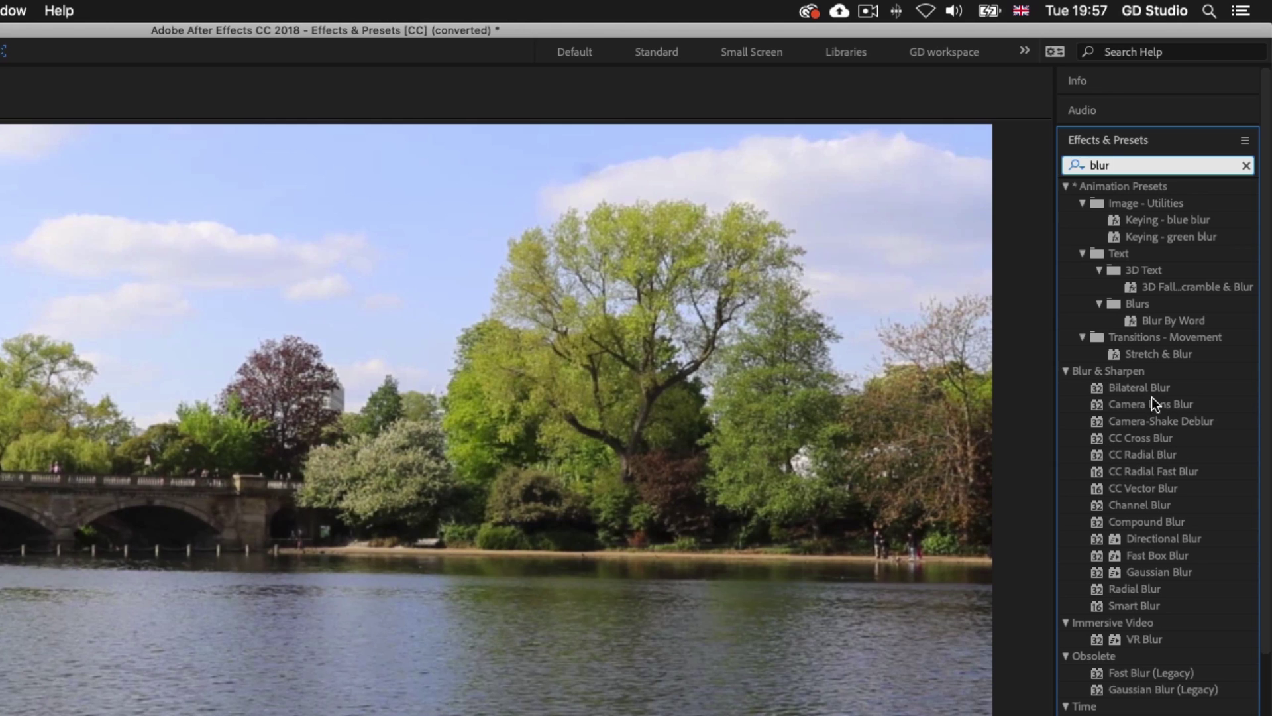
{"action": "left_click_drag", "start_coordinate": [1148, 574], "coordinate": [457, 715]}
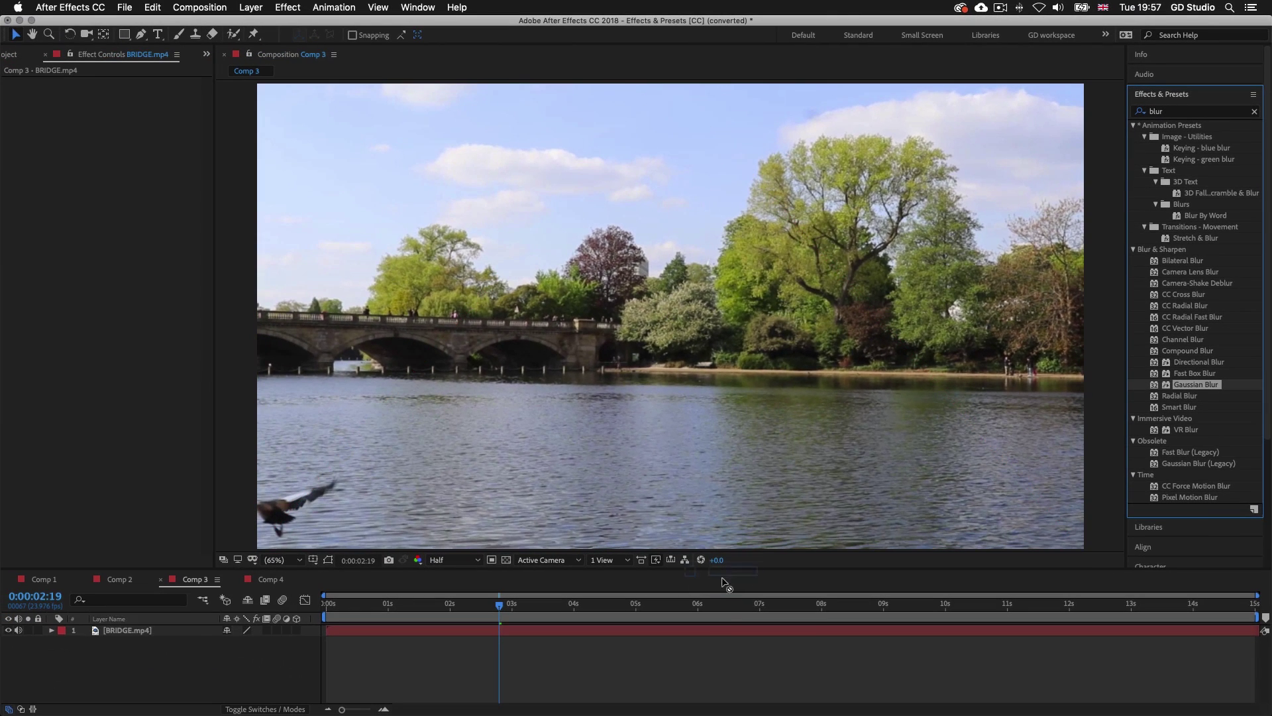
{"action": "left_click_drag", "start_coordinate": [727, 583], "coordinate": [709, 640]}
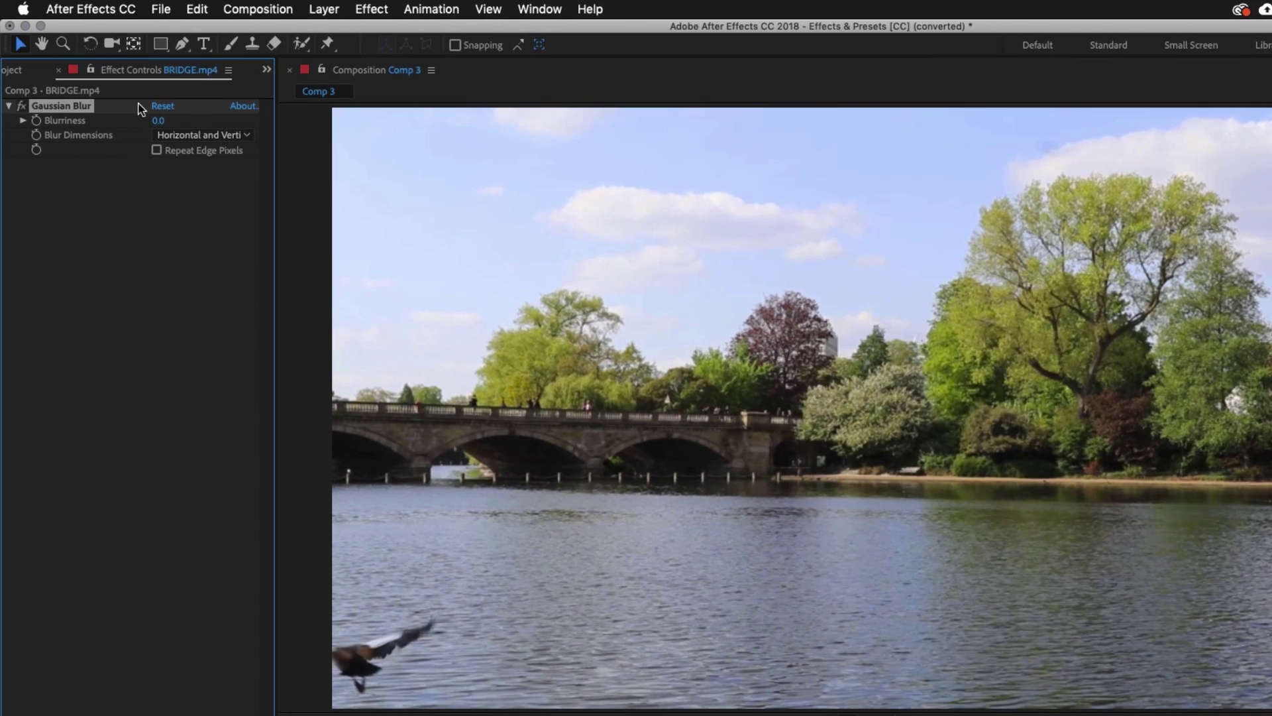
Set the Gaussian Blur's blurriness to 20.4 and preview the blurred bridge footage
{"action": "left_click_drag", "start_coordinate": [159, 120], "coordinate": [271, 111]}
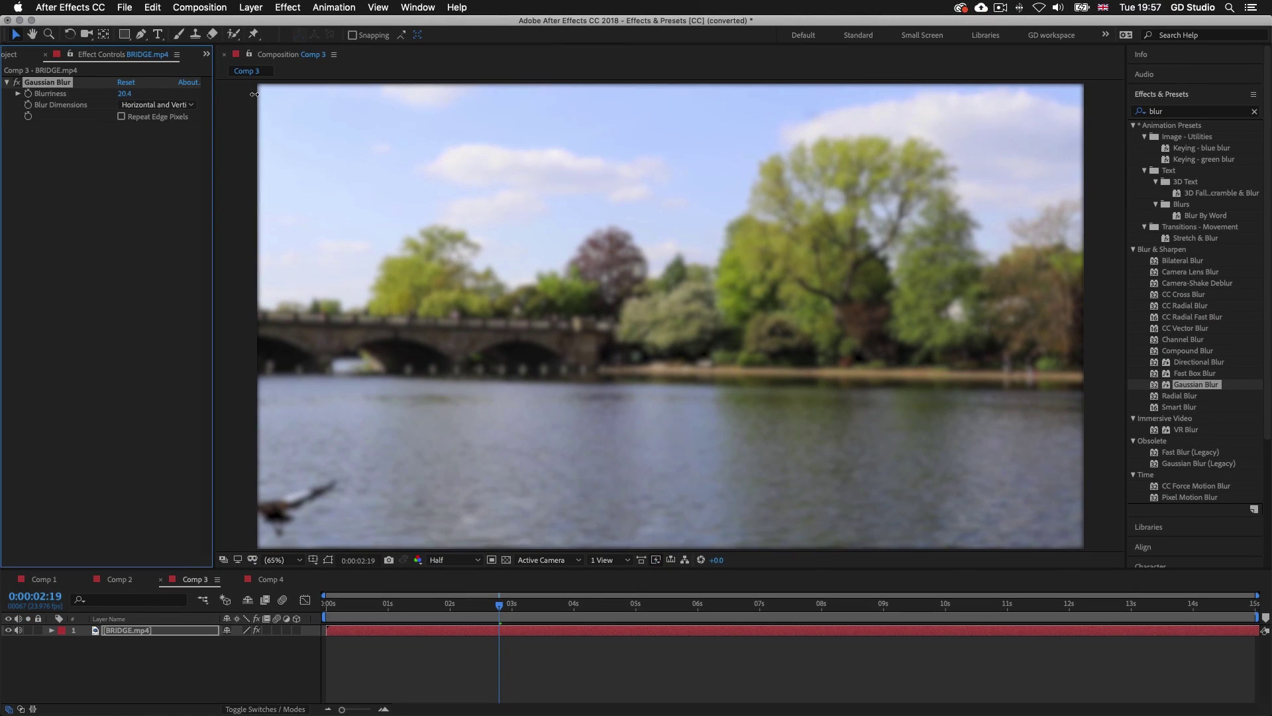
{"action": "key", "text": "space"}
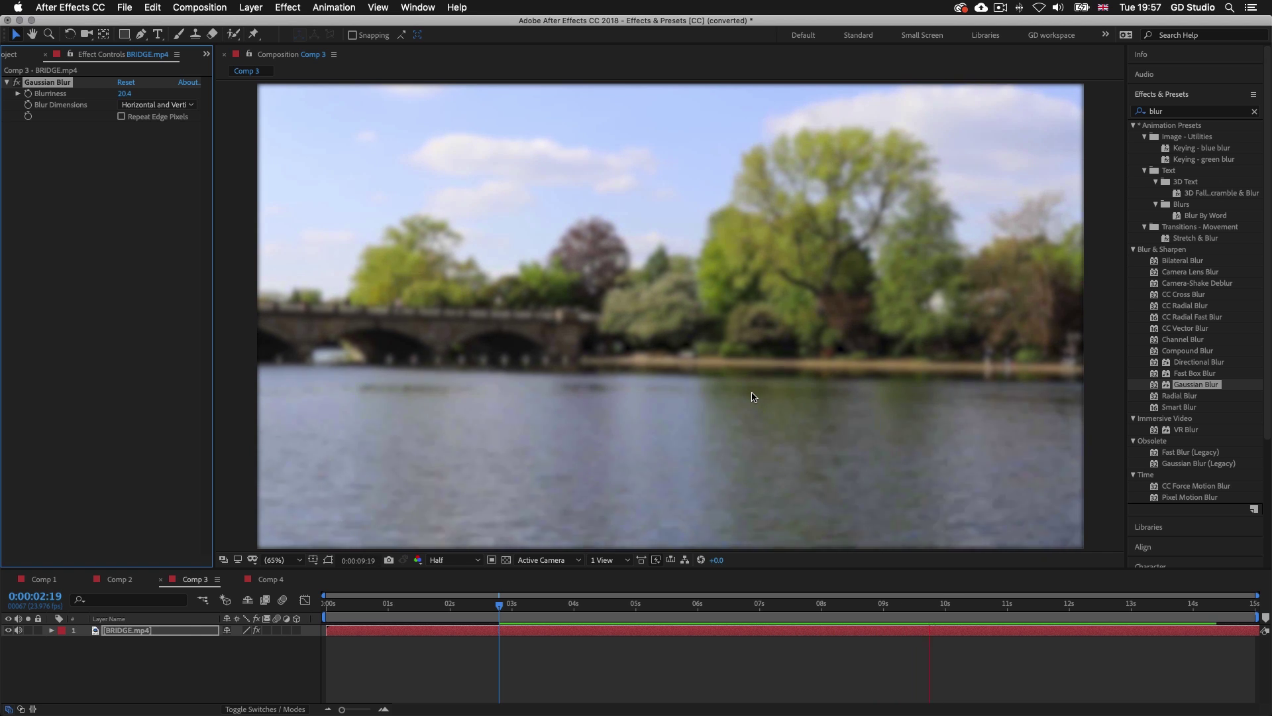
{"action": "key", "text": "space"}
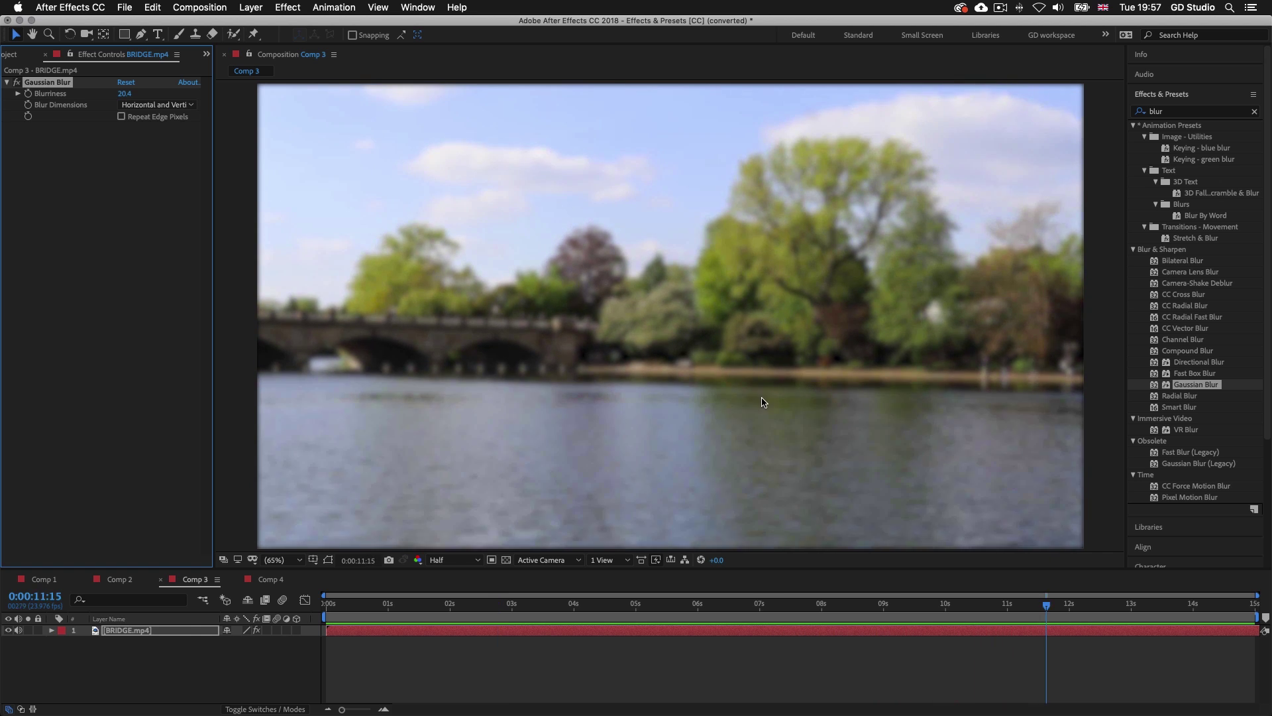
Open Comp 4 from the COMPS folder and preview its video edit
{"action": "left_click", "coordinate": [12, 58]}
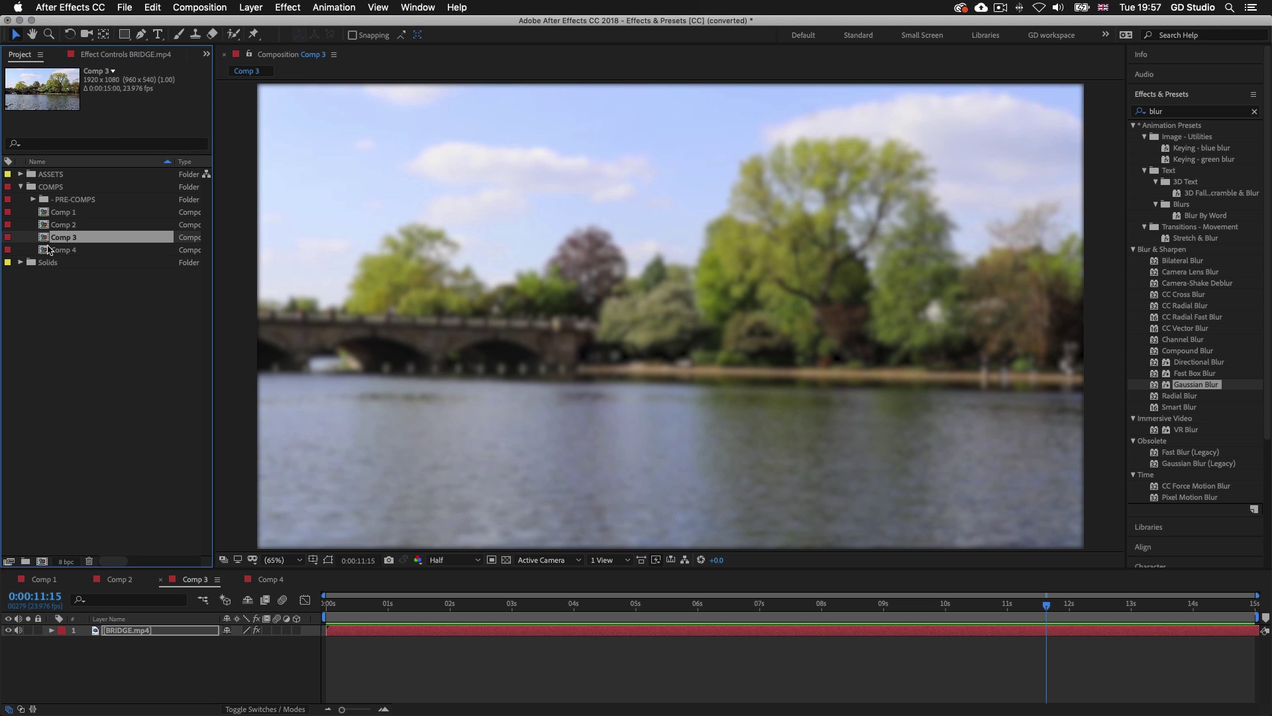
{"action": "double_click", "coordinate": [66, 257]}
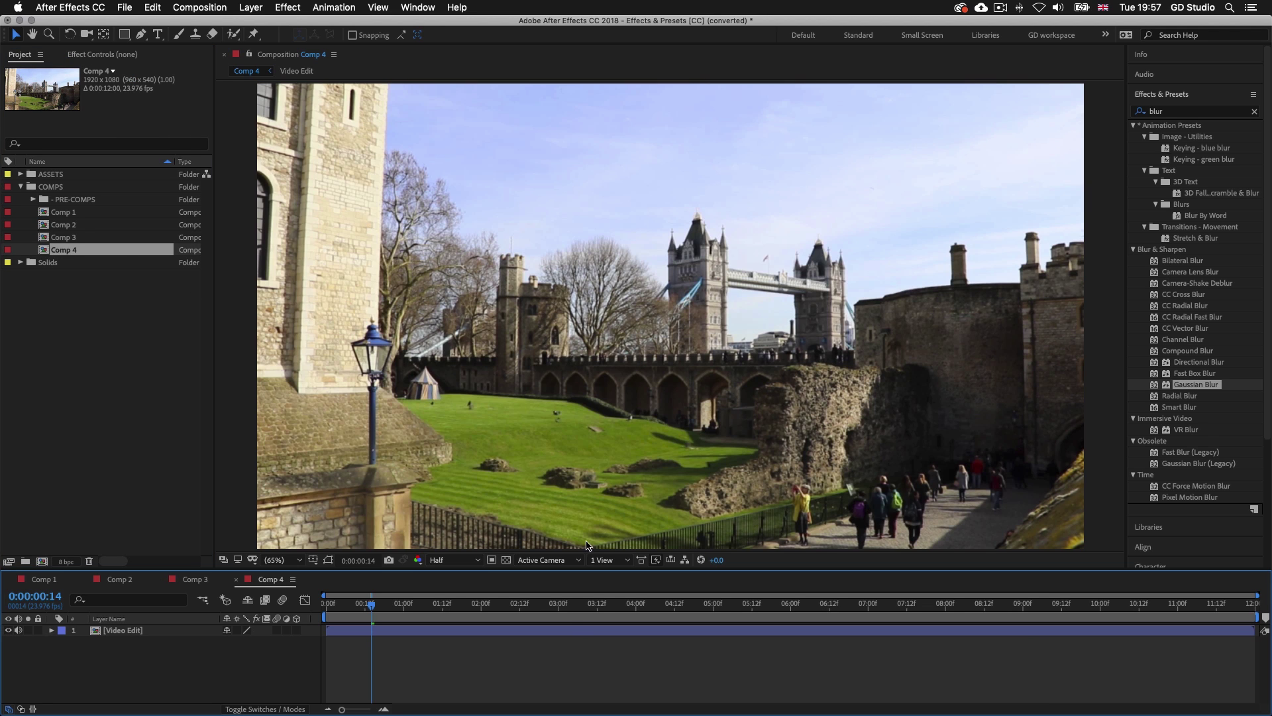
{"action": "key", "text": "space"}
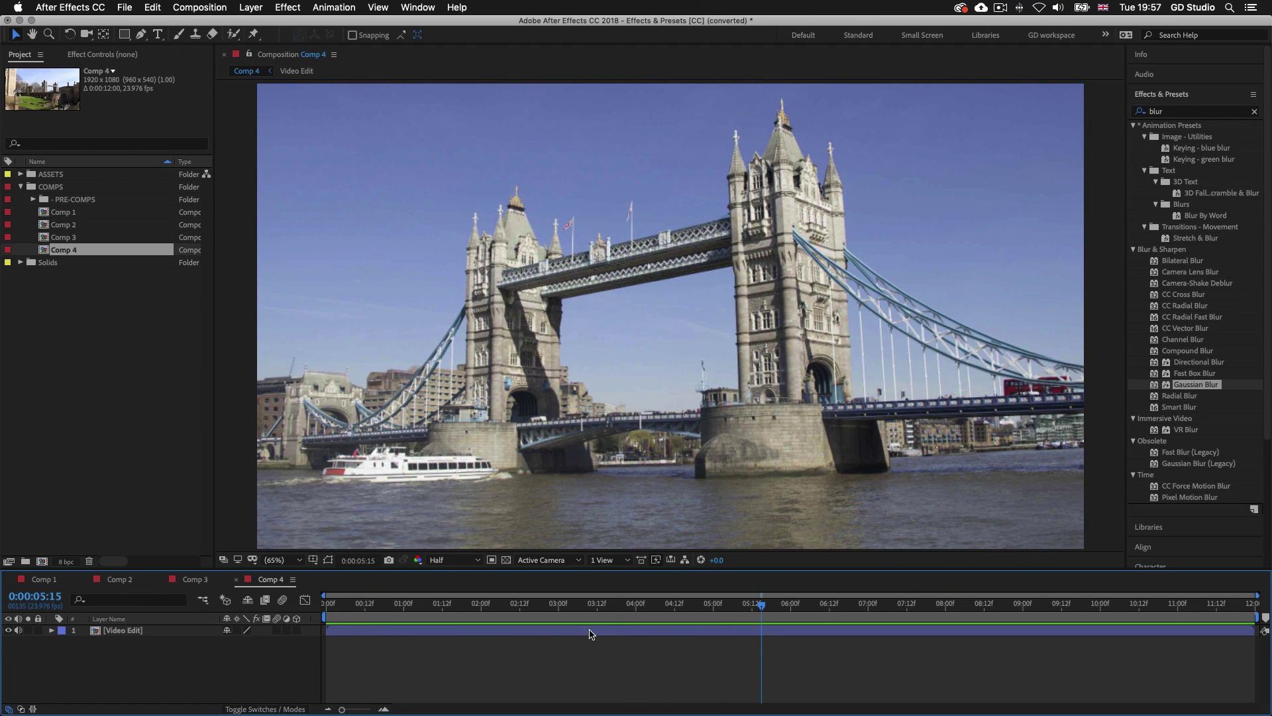
Open the nested Video Edit composition to examine its clips and stills on the timeline, and close it
{"action": "double_click", "coordinate": [505, 634]}
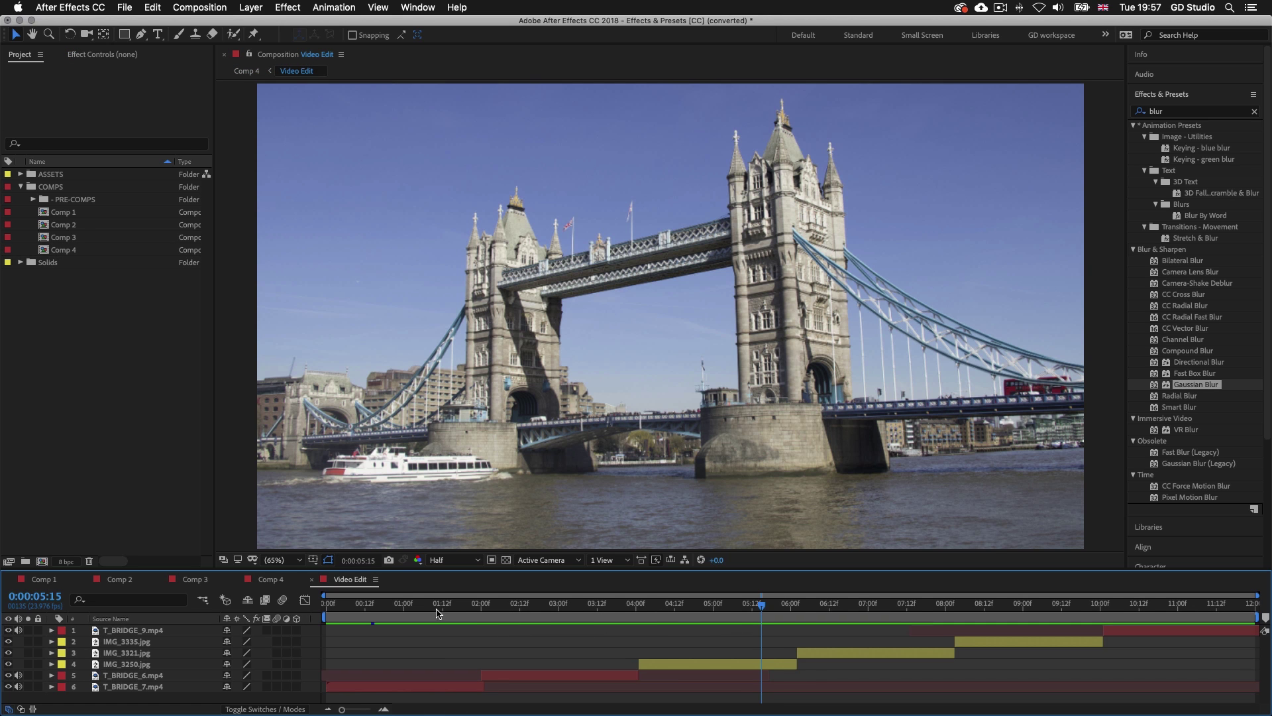
{"action": "left_click", "coordinate": [437, 613]}
{"action": "left_click_drag", "start_coordinate": [464, 613], "coordinate": [499, 613]}
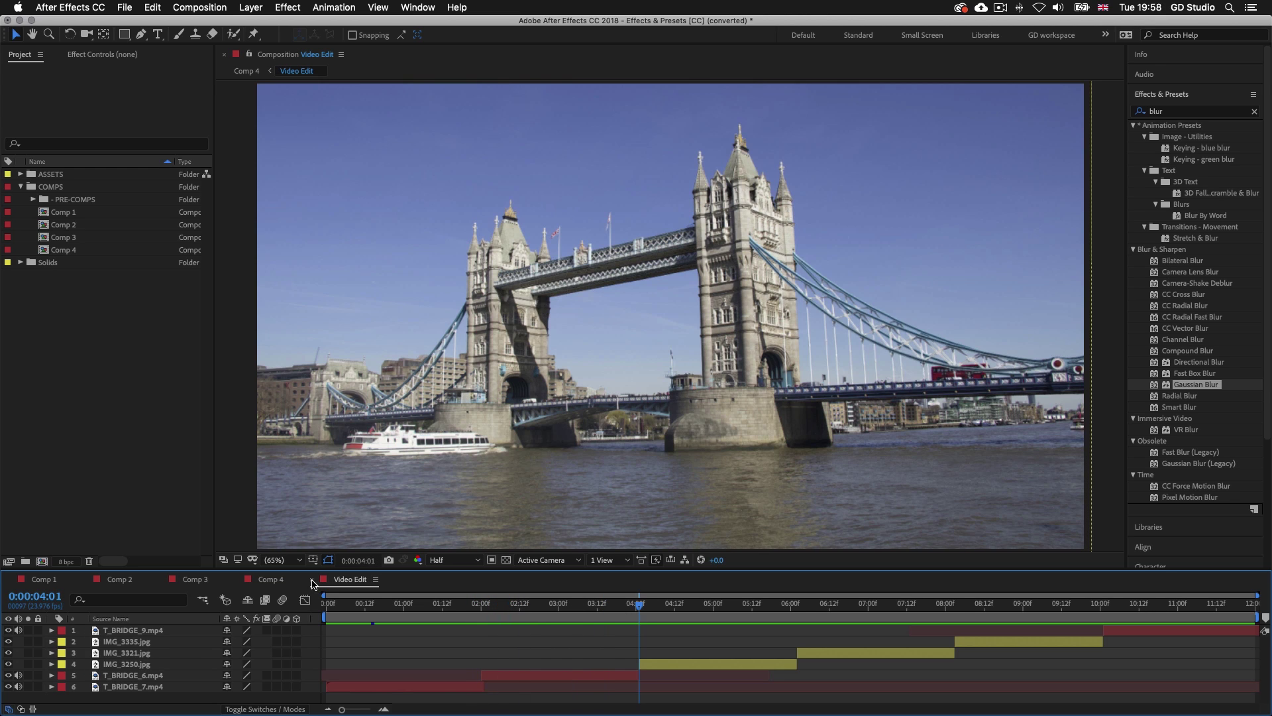
{"action": "left_click", "coordinate": [314, 580]}
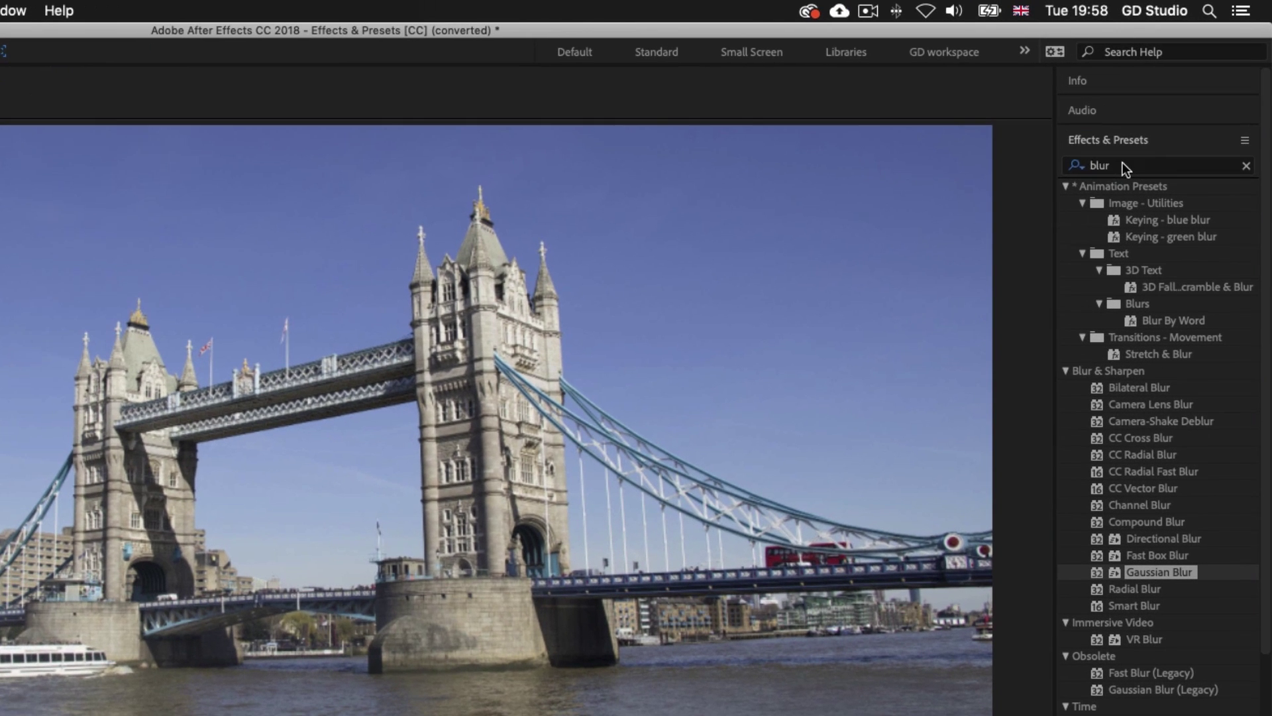
Clear the "blur" effects search and expand the Image - Creative folder of Animation Presets
{"action": "left_click", "coordinate": [1177, 111]}
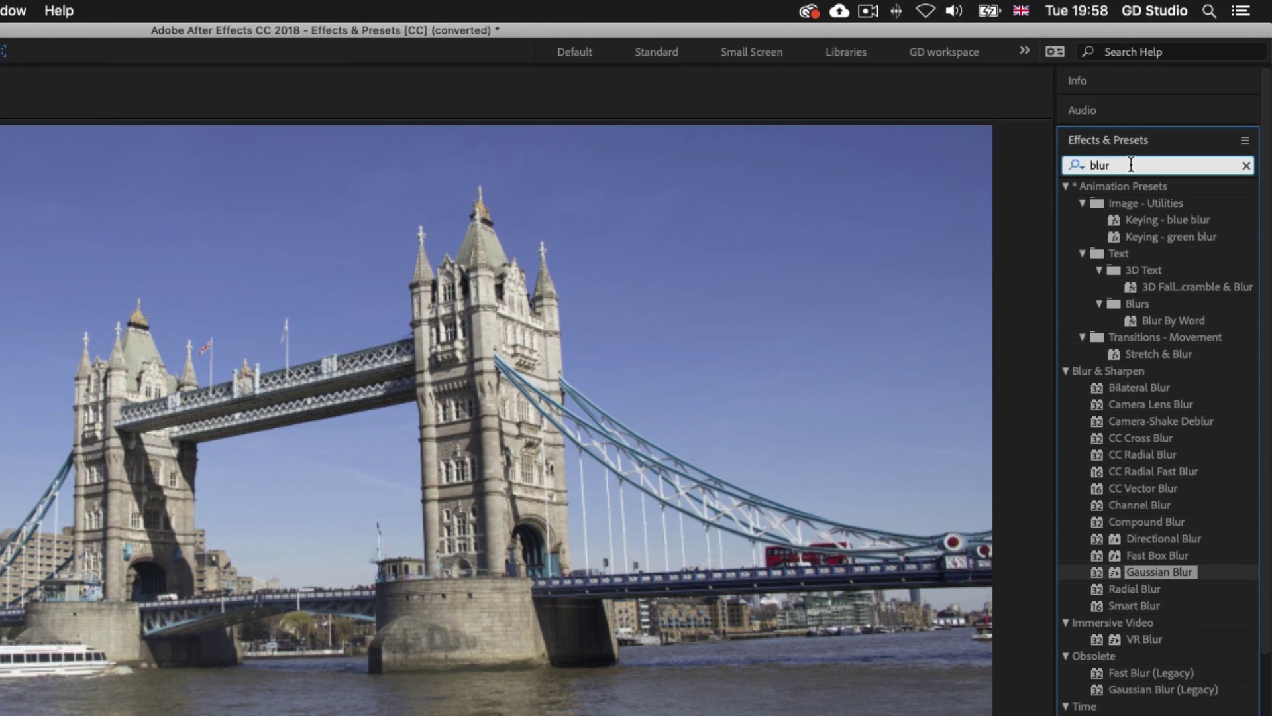
{"action": "key", "text": "BackSpace"}
{"action": "key", "text": "BackSpace"}
{"action": "key", "text": "BackSpace"}
{"action": "key", "text": "BackSpace"}
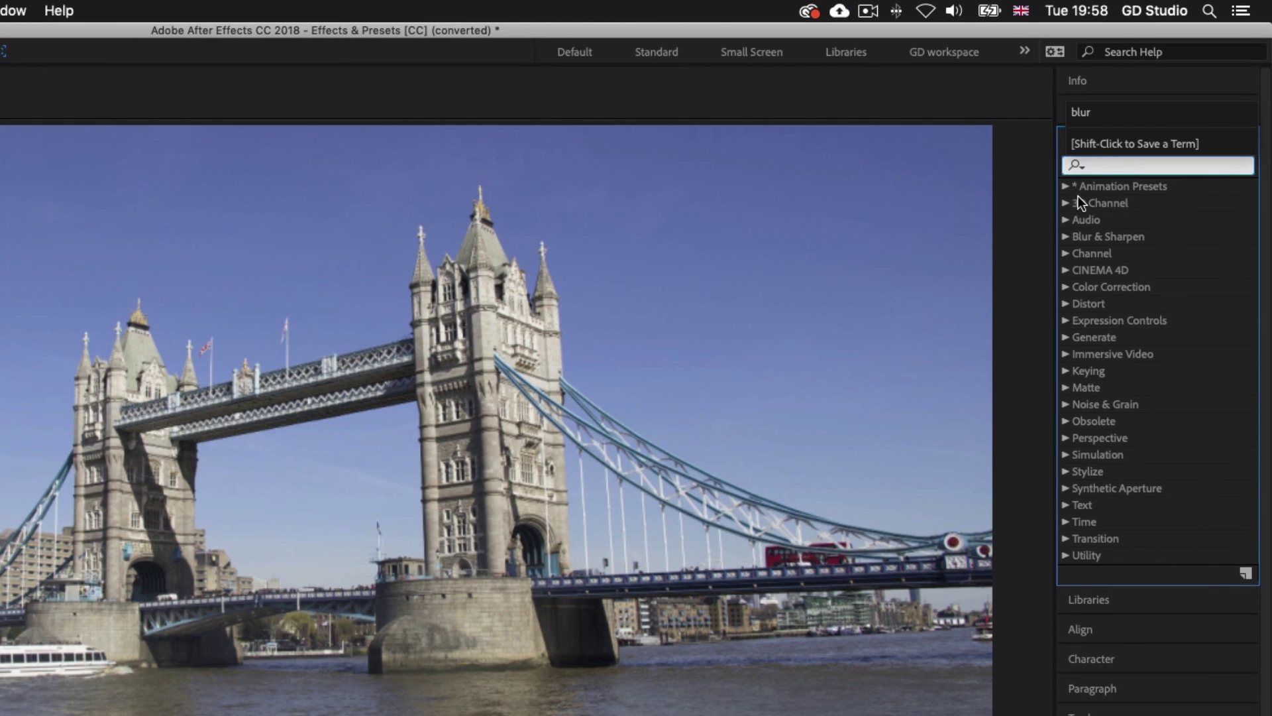
{"action": "left_click", "coordinate": [1063, 186]}
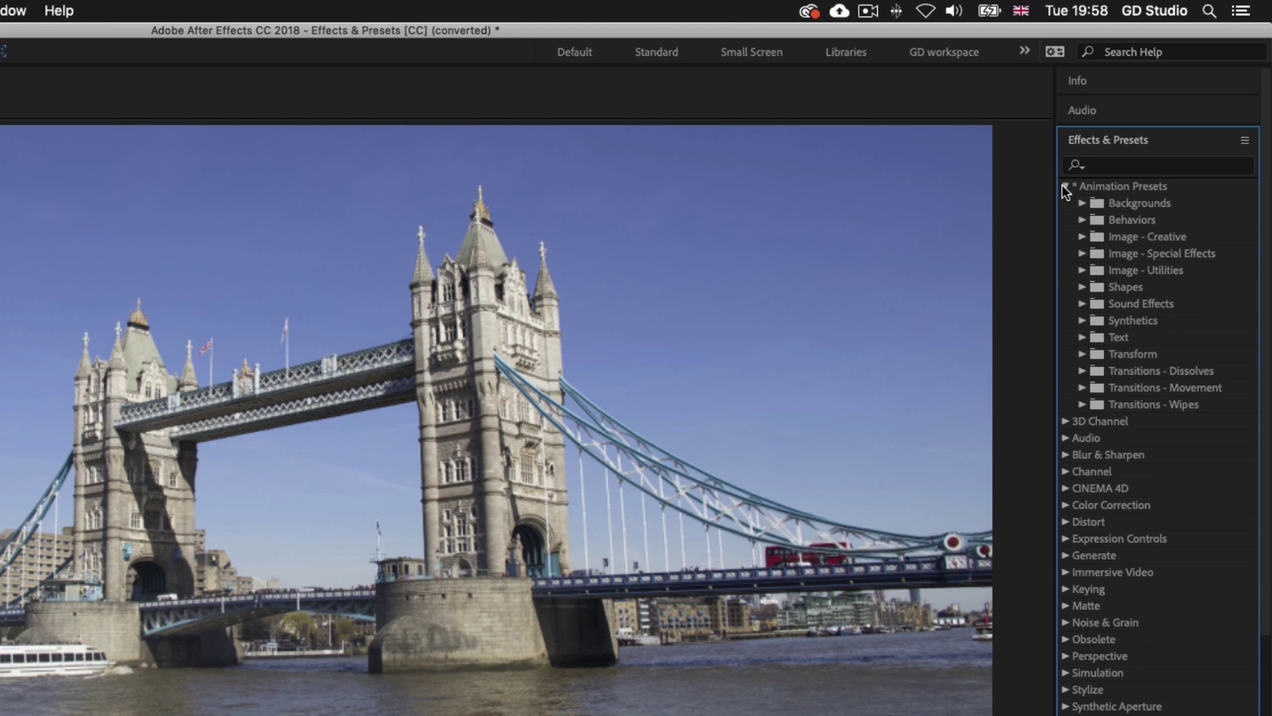
{"action": "left_click", "coordinate": [1081, 236]}
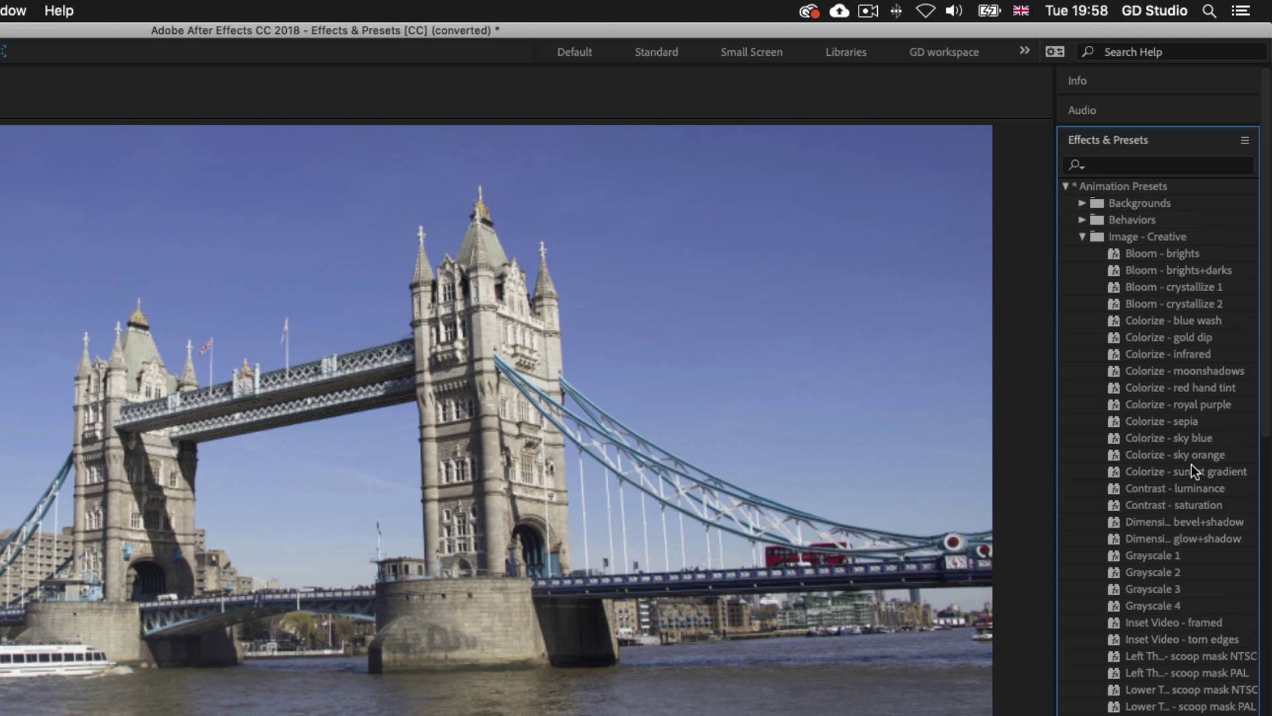
Apply the Colorize - sepia preset to the Video Edit layer in Comp 4 and preview it
{"action": "left_click", "coordinate": [1176, 420]}
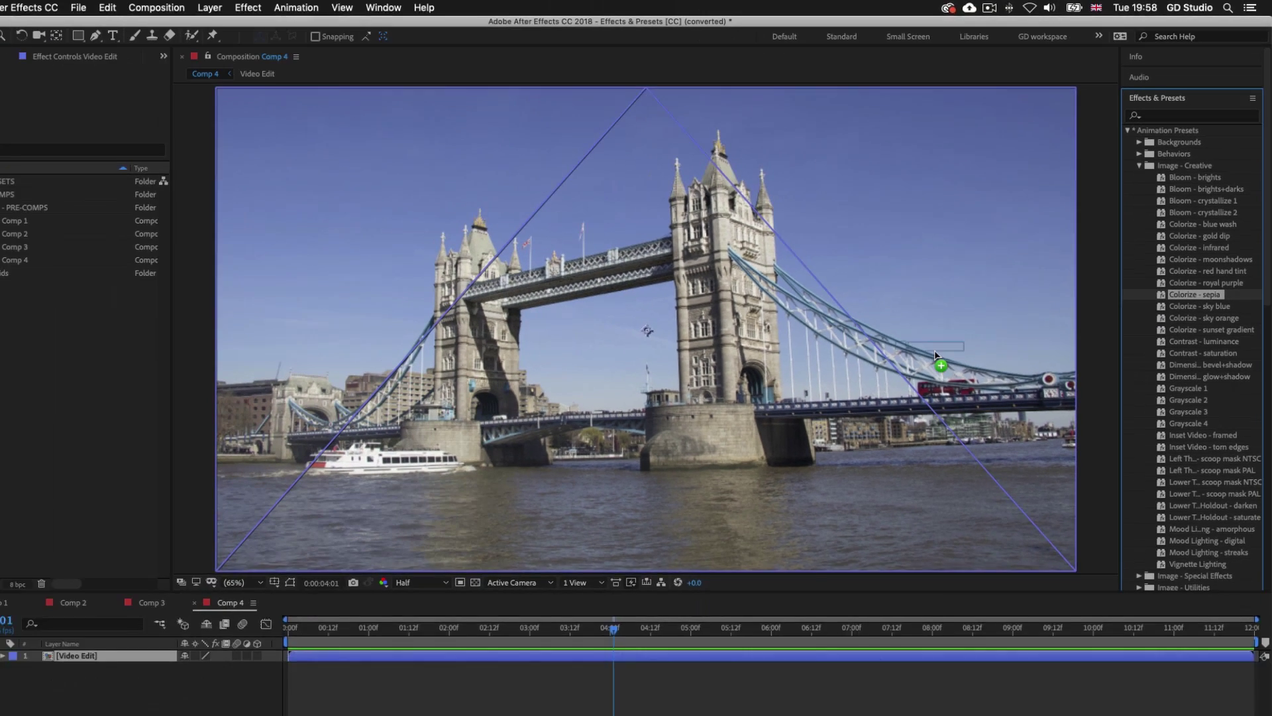
{"action": "left_click_drag", "start_coordinate": [797, 624], "coordinate": [798, 630]}
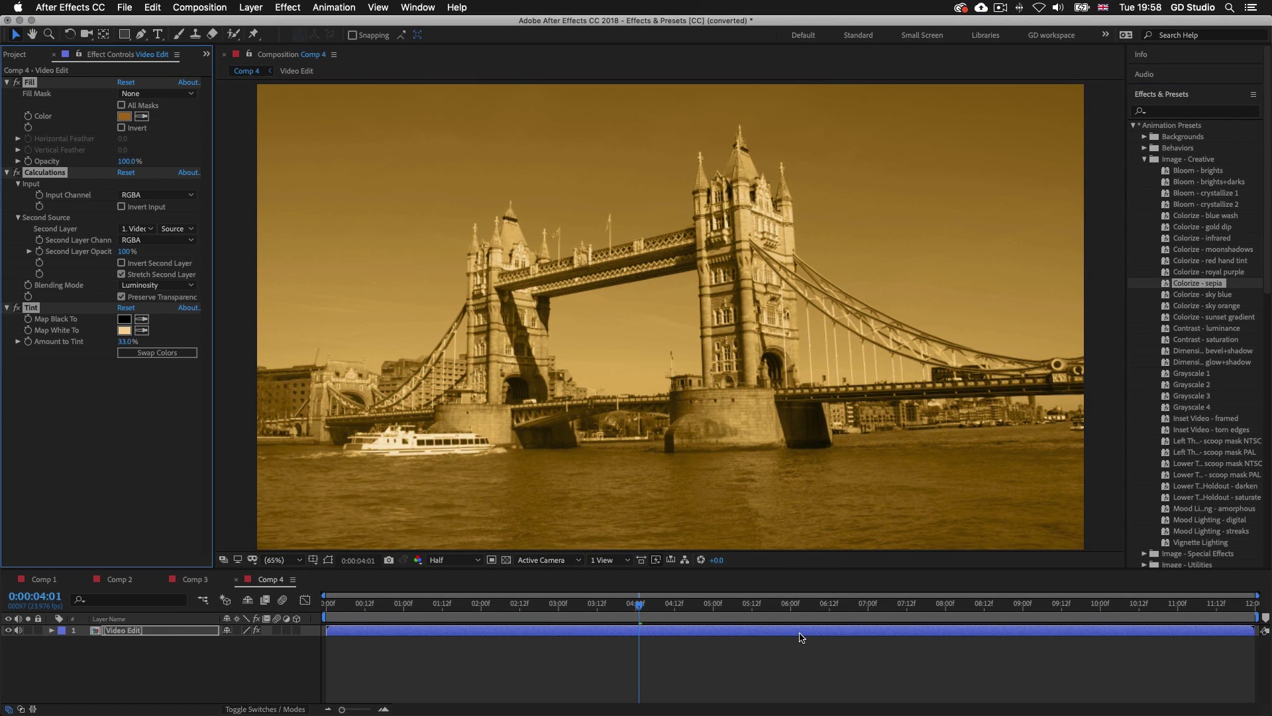
{"action": "key", "text": "space"}
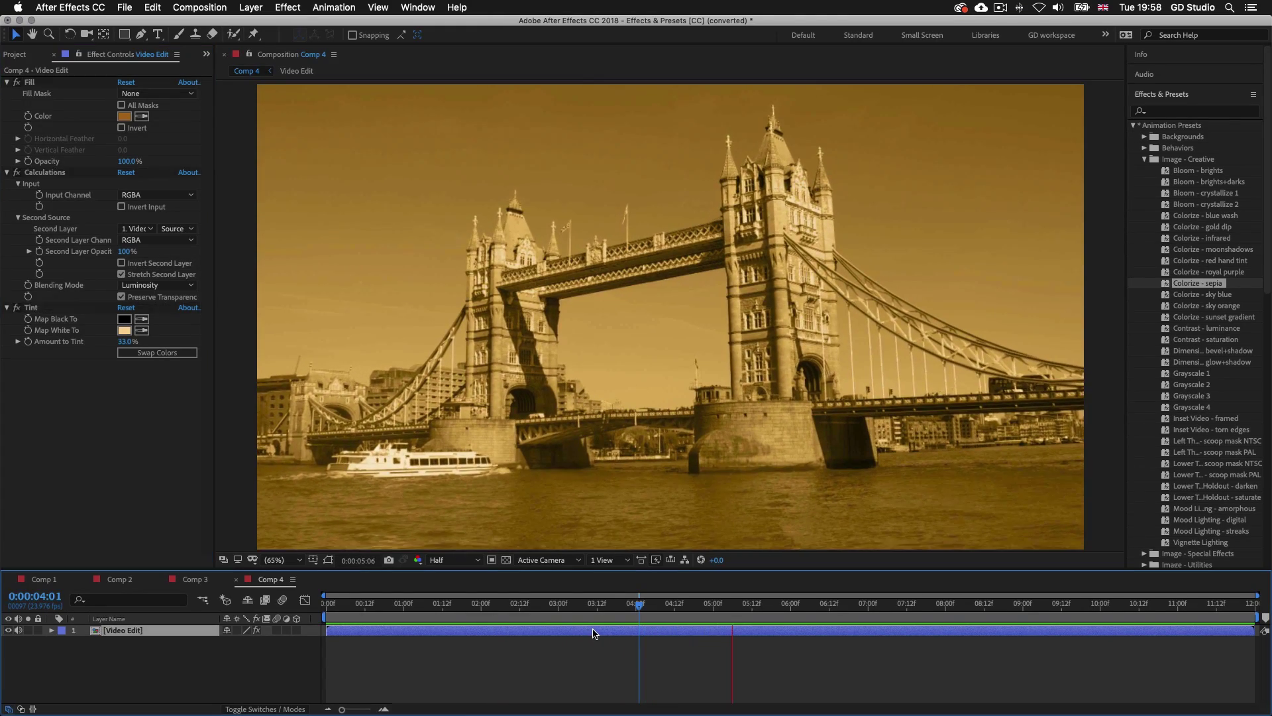
Play the nested Video Edit composition, and return to Comp 4 to compare it with the sepia version
{"action": "double_click", "coordinate": [594, 630]}
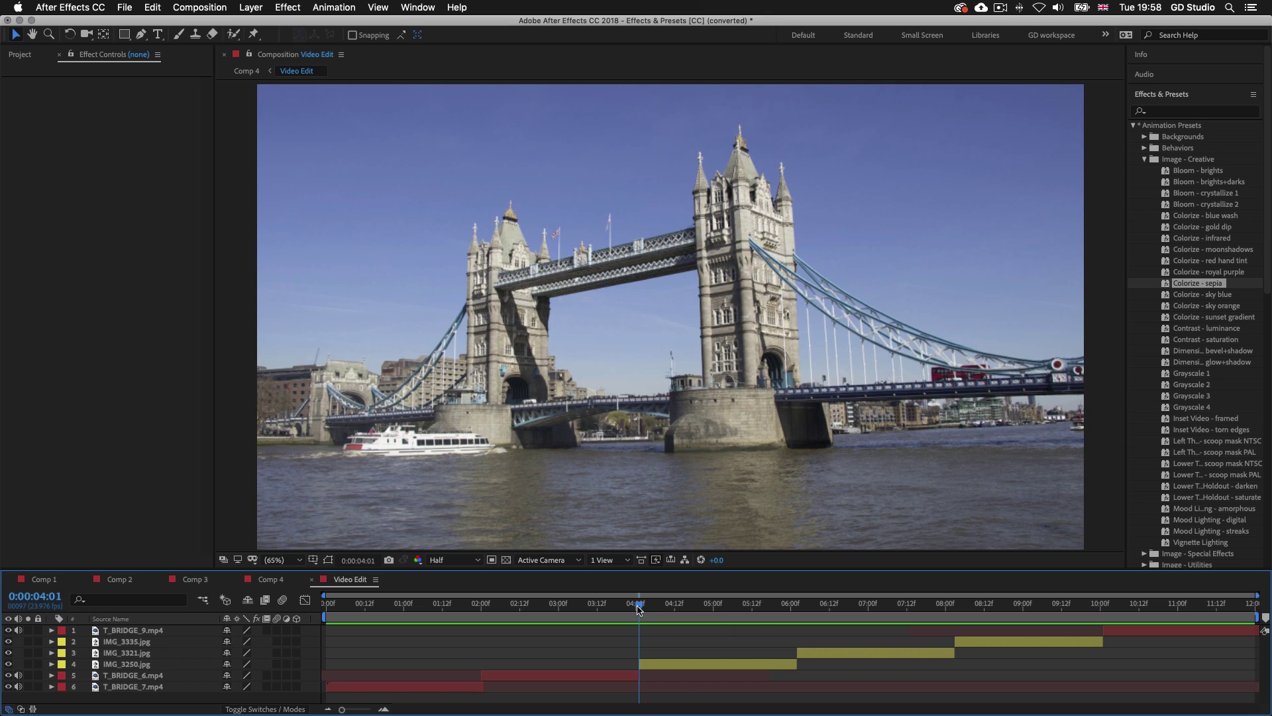
{"action": "key", "text": "space"}
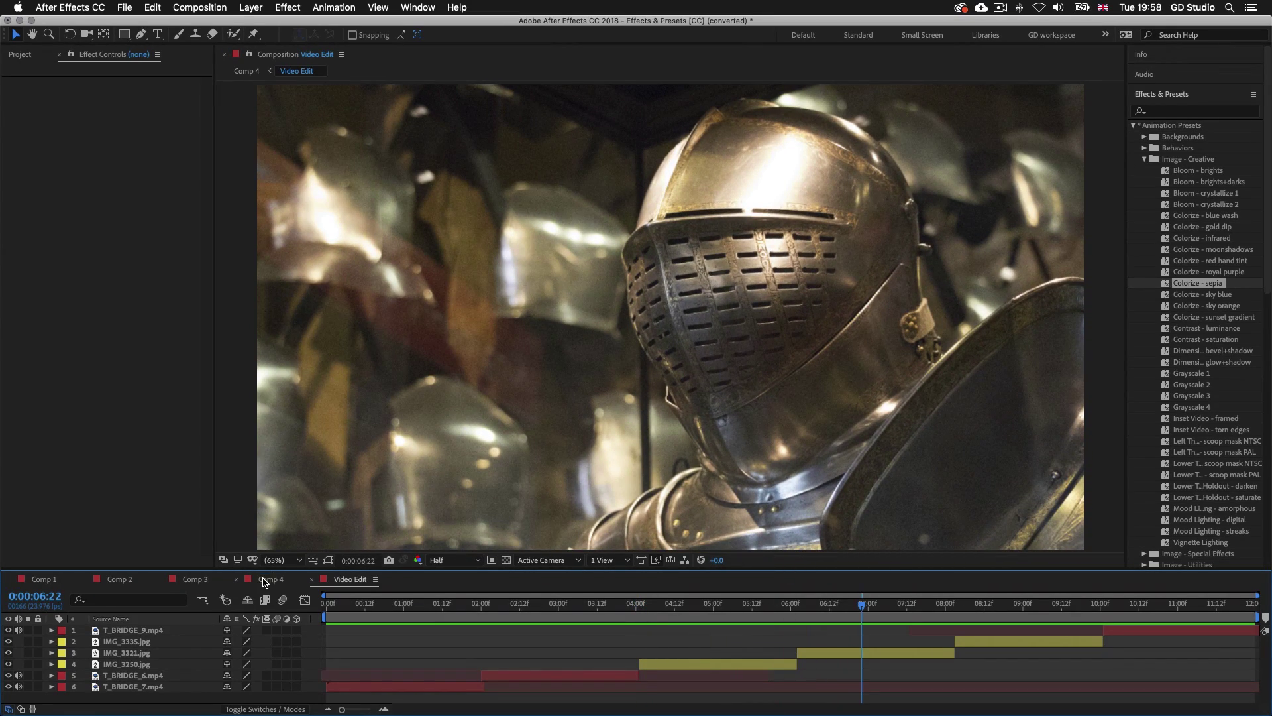
{"action": "left_click", "coordinate": [265, 581]}
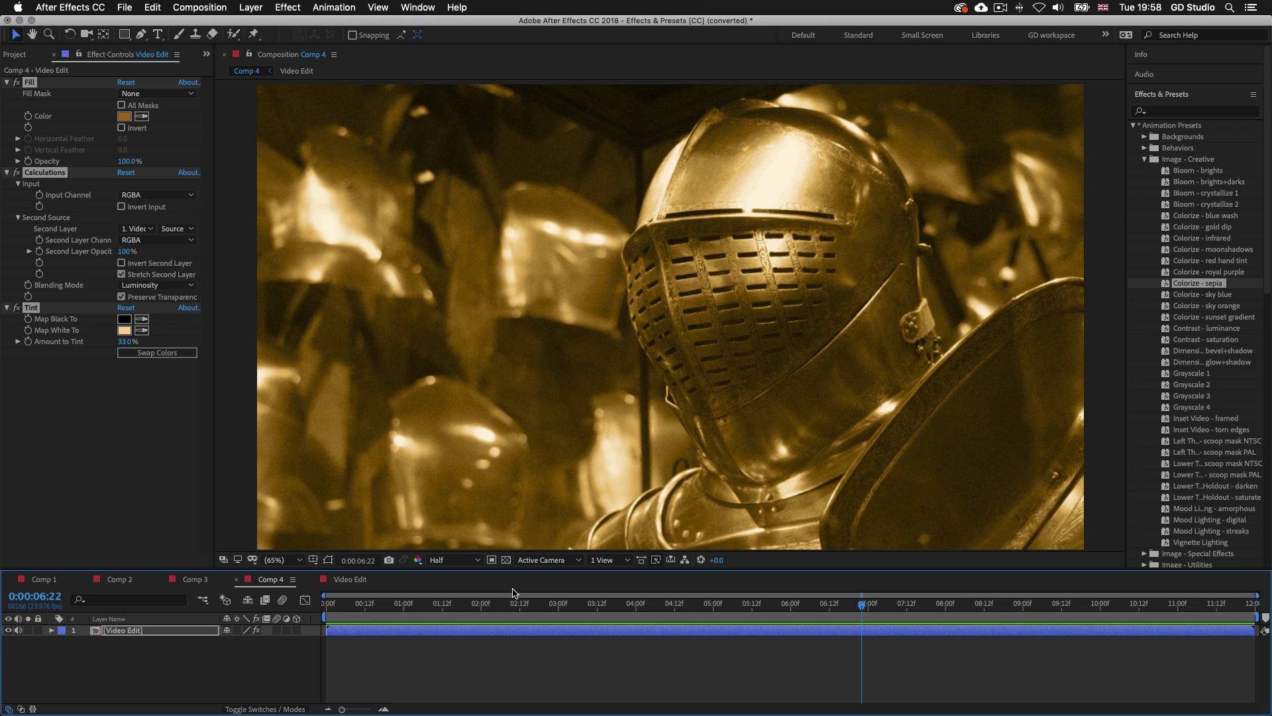
{"action": "key", "text": "space"}
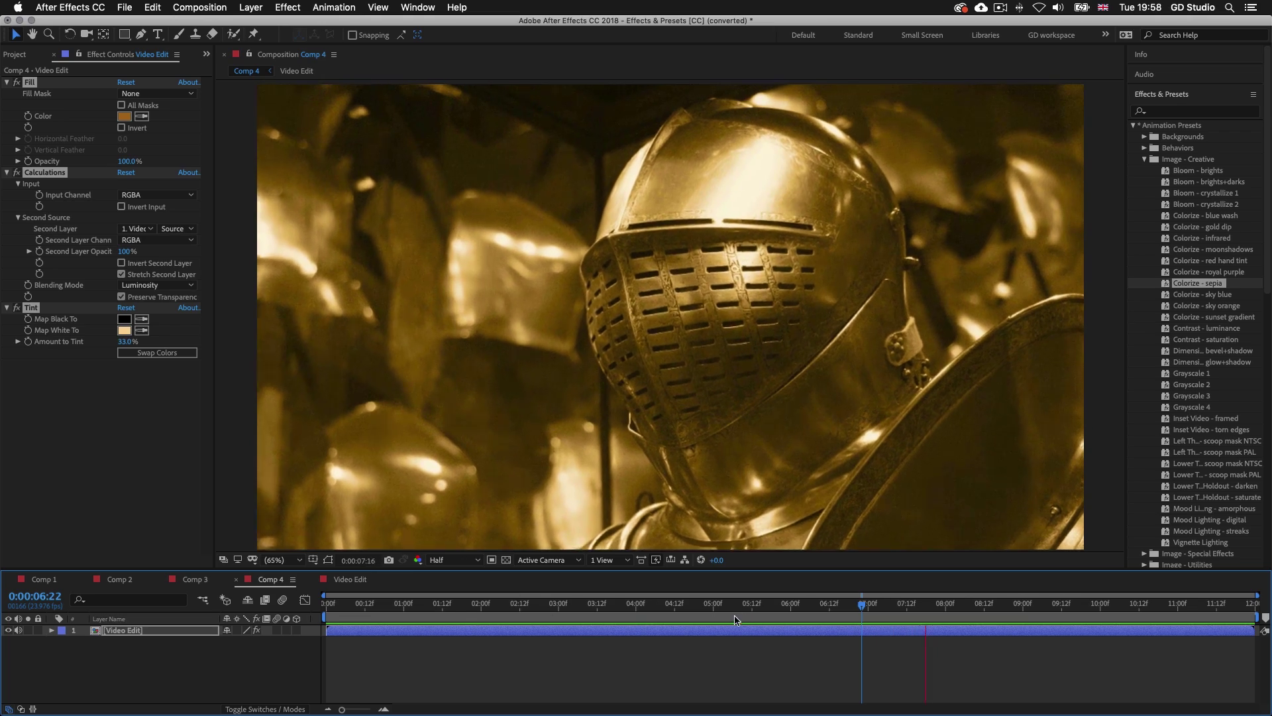